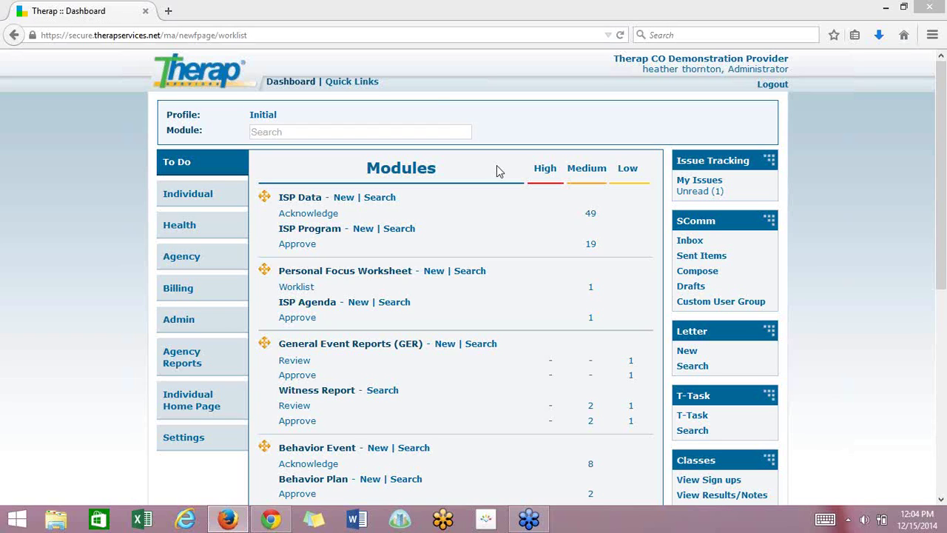
Step: Search the professional claim service authorizations in the billing area using the default criteria
{"action": "left_click", "coordinate": [170, 293]}
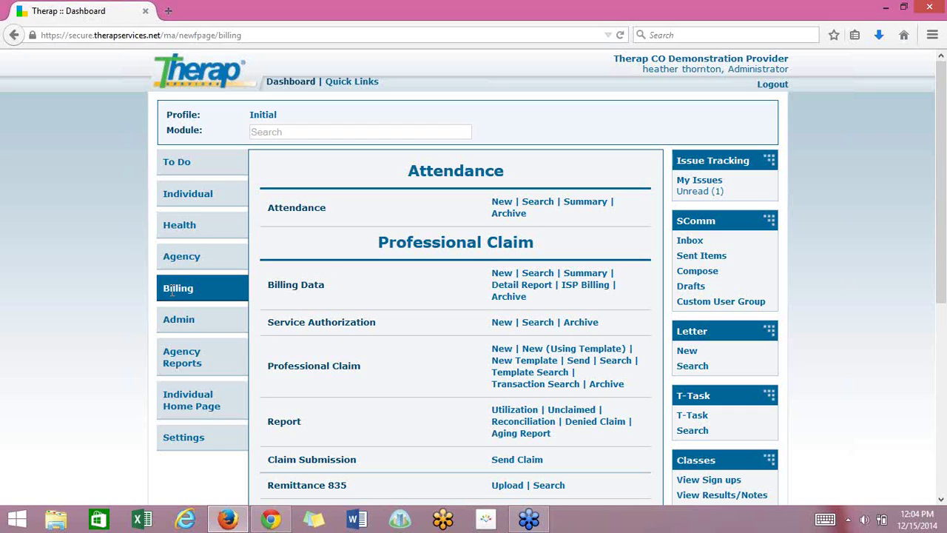
{"action": "left_click", "coordinate": [545, 326]}
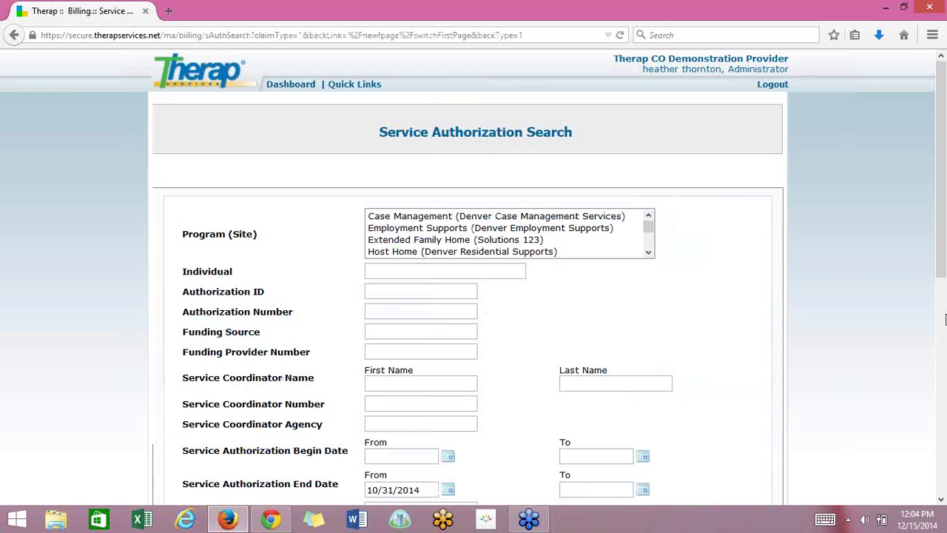
{"action": "left_click_drag", "start_coordinate": [941, 274], "coordinate": [915, 466]}
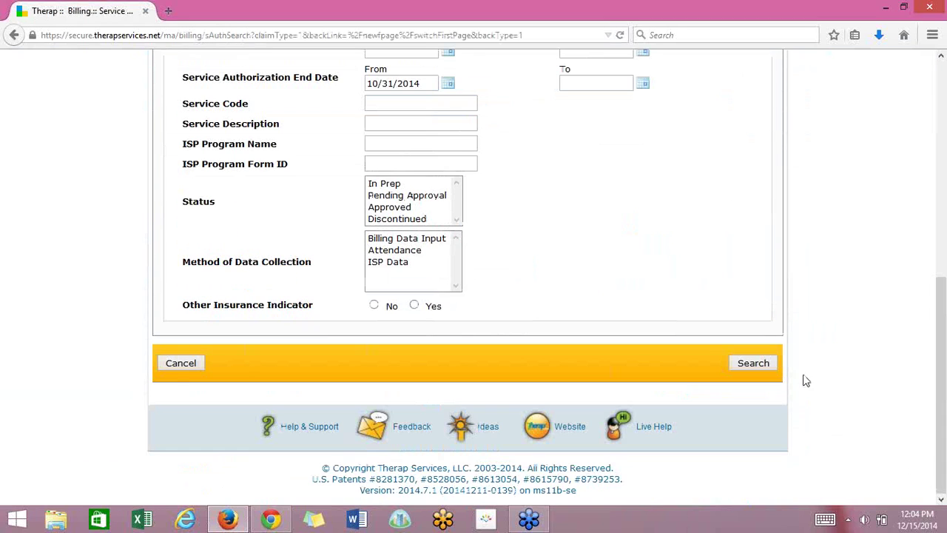
{"action": "left_click", "coordinate": [767, 370]}
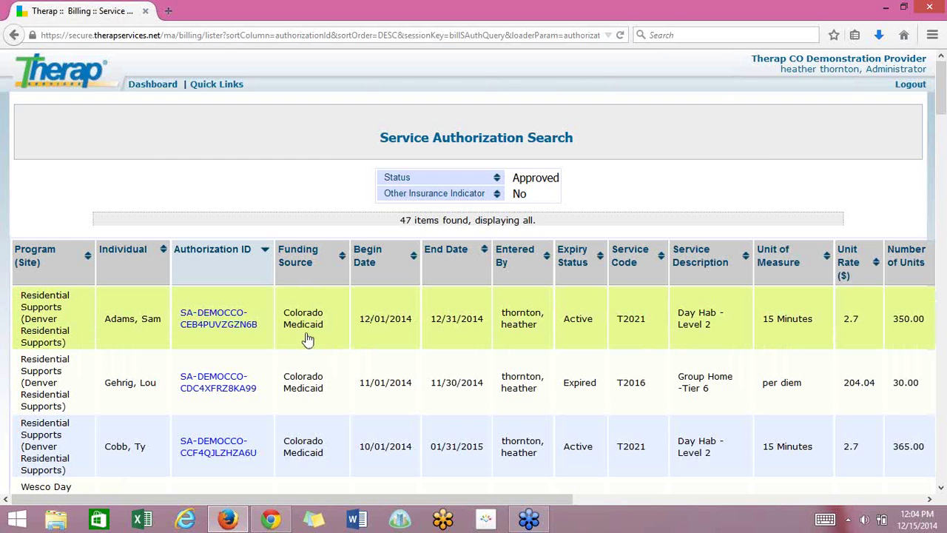
Step: Open the Day Hab - Level 2 service authorization that begins 12/01/2014 and review its service and notification sections
{"action": "left_click", "coordinate": [307, 339]}
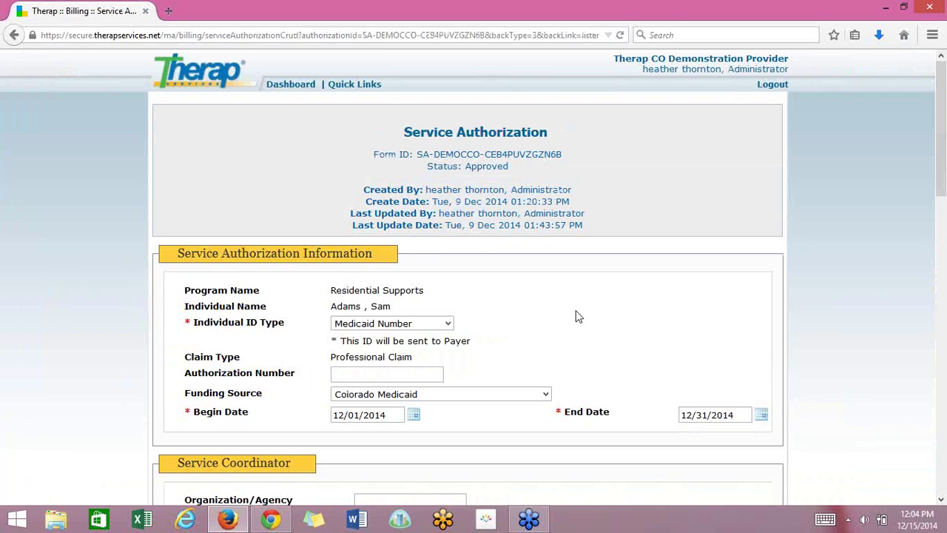
{"action": "scroll", "coordinate": [578, 316], "scroll_direction": "down", "scroll_amount": 5}
{"action": "scroll", "coordinate": [578, 316], "scroll_direction": "down", "scroll_amount": 1}
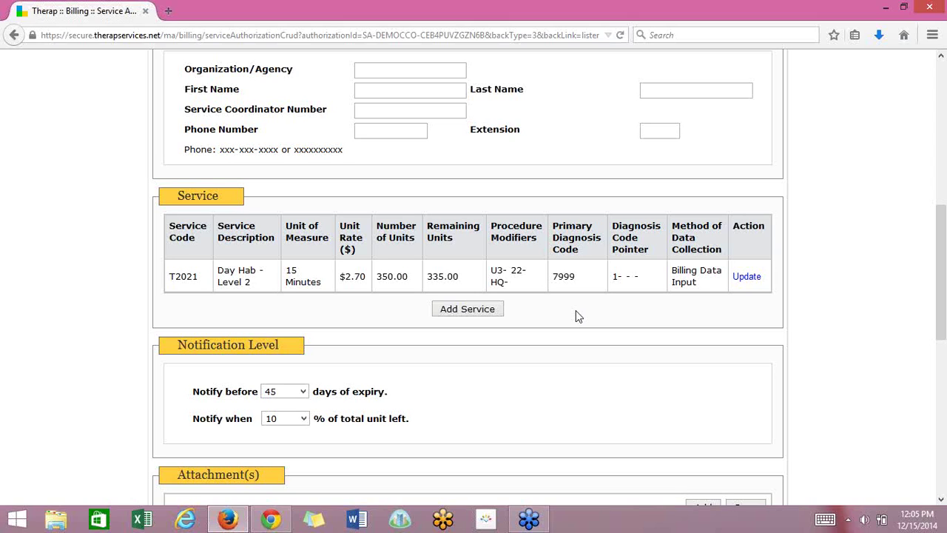
Step: Open the details of the T2021 service, review its billing values and method of data collection, and close them without changes
{"action": "left_click", "coordinate": [747, 277]}
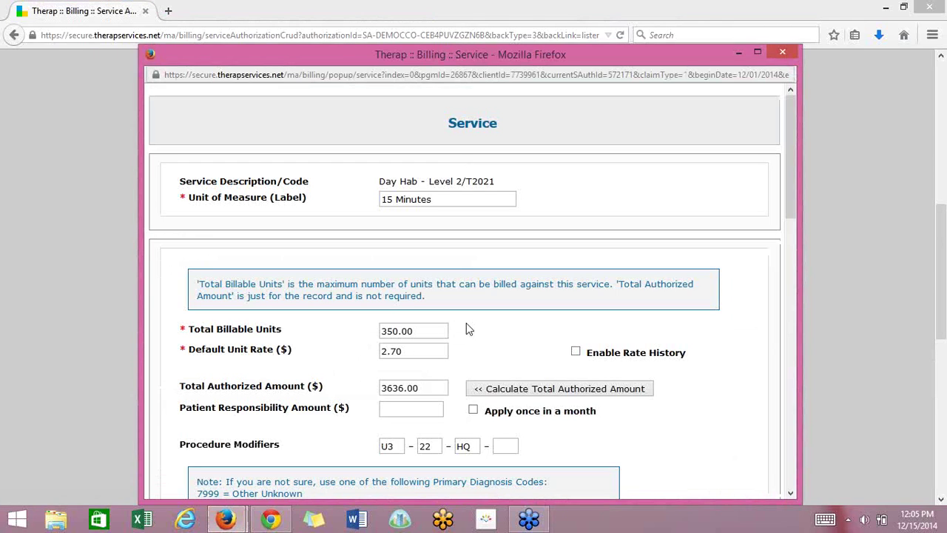
{"action": "scroll", "coordinate": [466, 323], "scroll_direction": "down", "scroll_amount": 5}
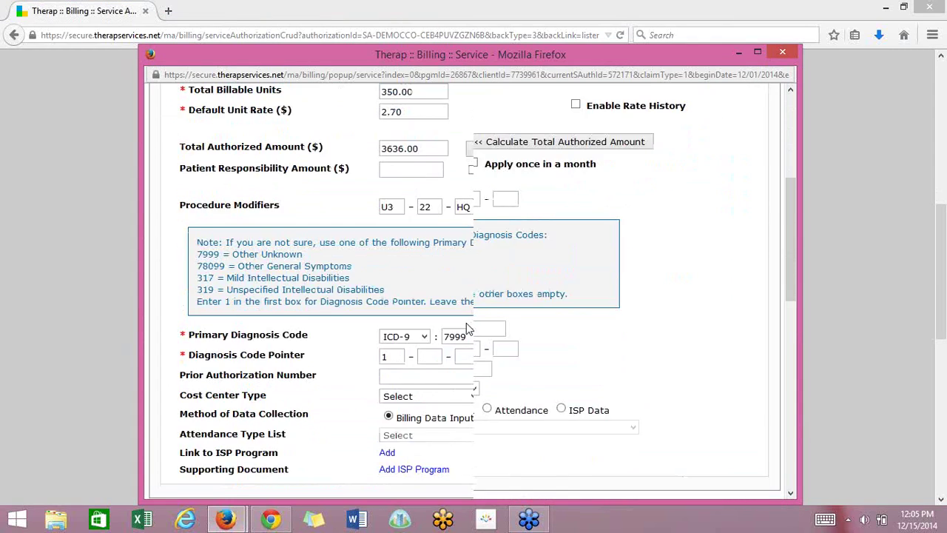
{"action": "scroll", "coordinate": [467, 328], "scroll_direction": "down", "scroll_amount": 2}
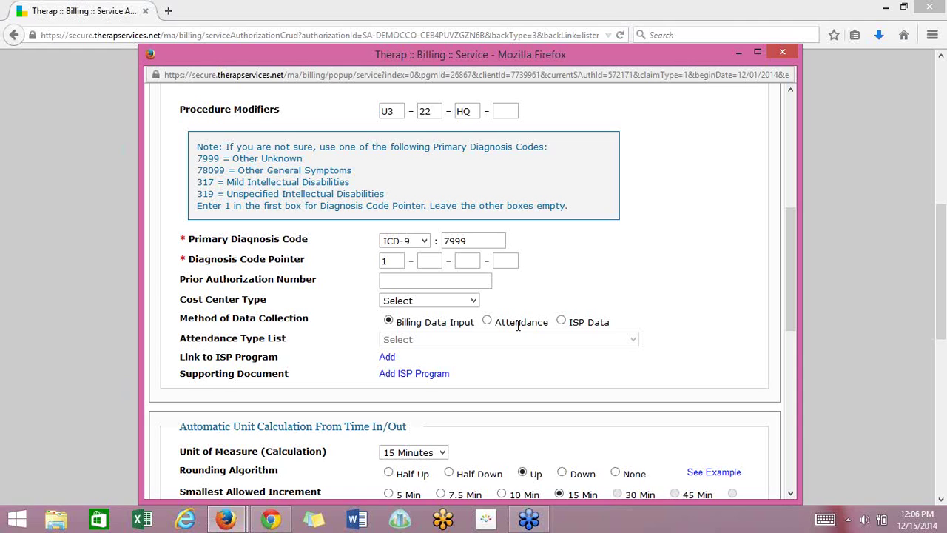
{"action": "left_click", "coordinate": [784, 54]}
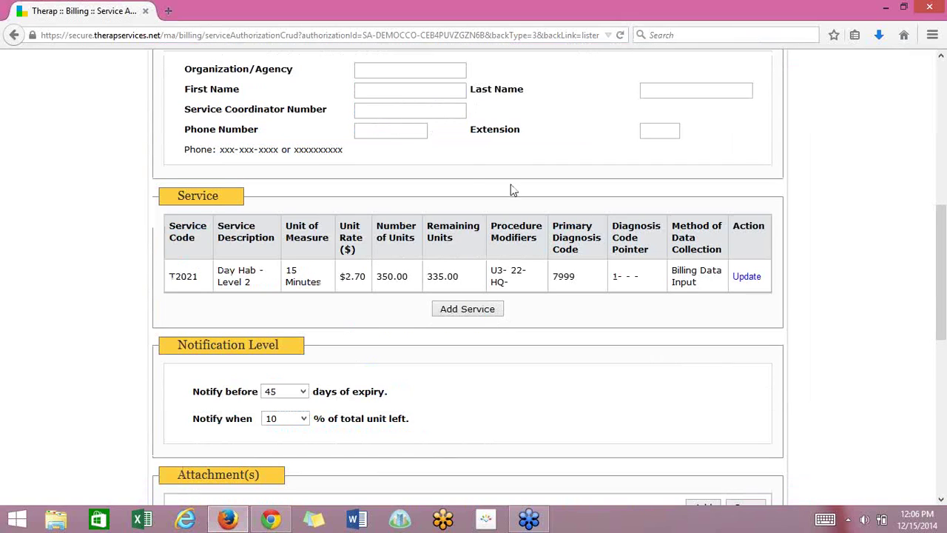
Step: Return to the dashboard and open the attendance summary search form
{"action": "scroll", "coordinate": [513, 190], "scroll_direction": "up", "scroll_amount": 6}
{"action": "left_click", "coordinate": [294, 87]}
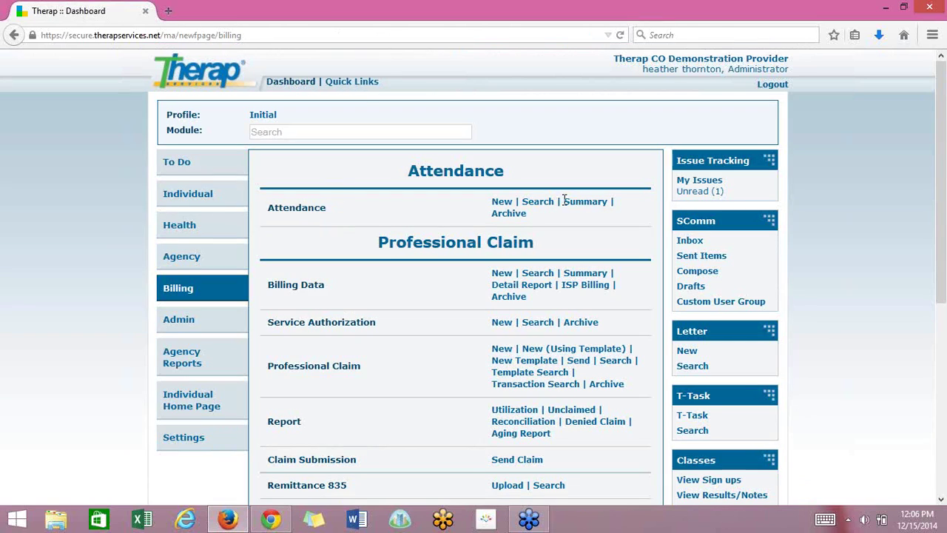
{"action": "left_click", "coordinate": [579, 202]}
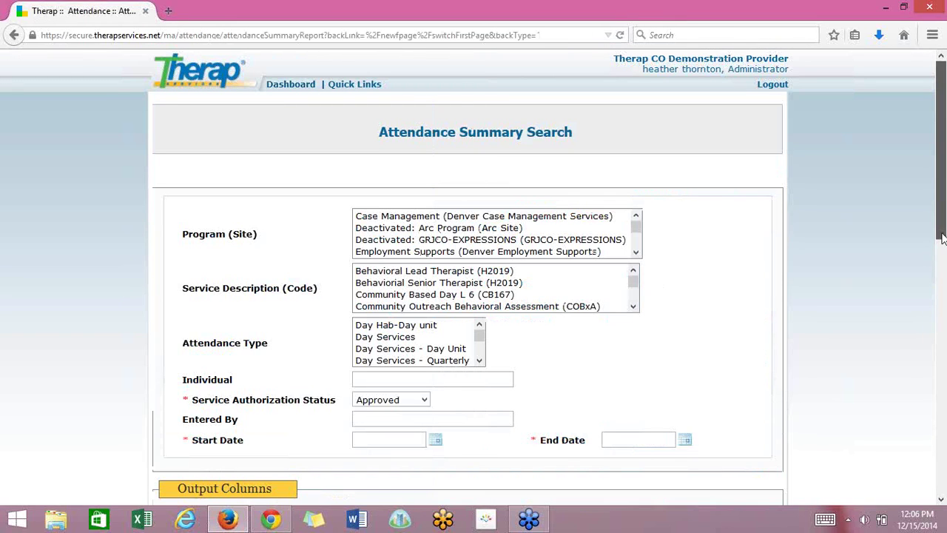
Step: Set the attendance summary's start date to 09/01/2014
{"action": "scroll", "coordinate": [451, 238], "scroll_direction": "down", "scroll_amount": 4}
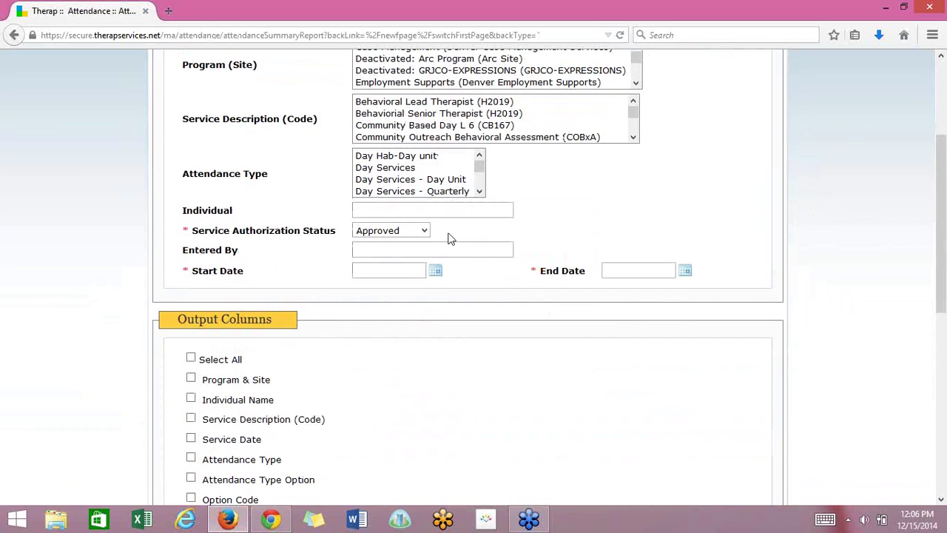
{"action": "left_click", "coordinate": [436, 272]}
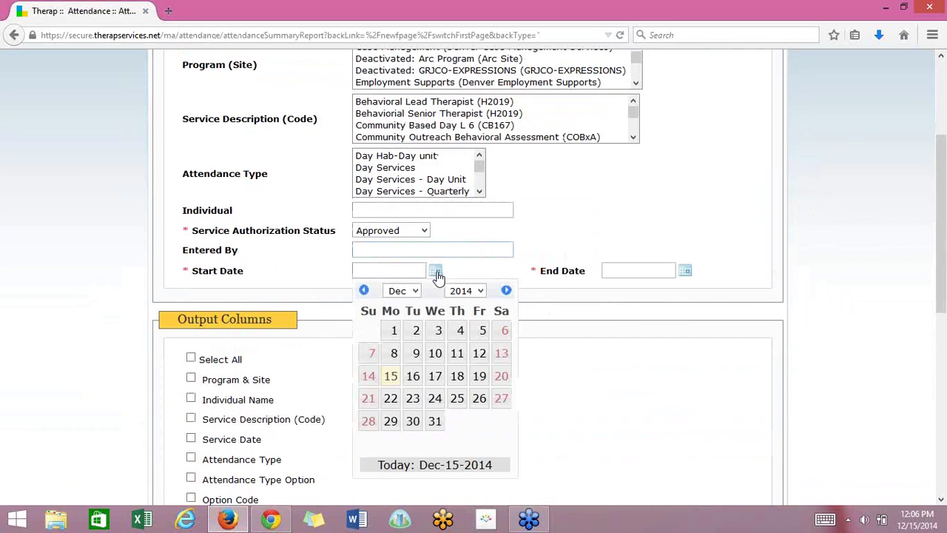
{"action": "left_click", "coordinate": [366, 291]}
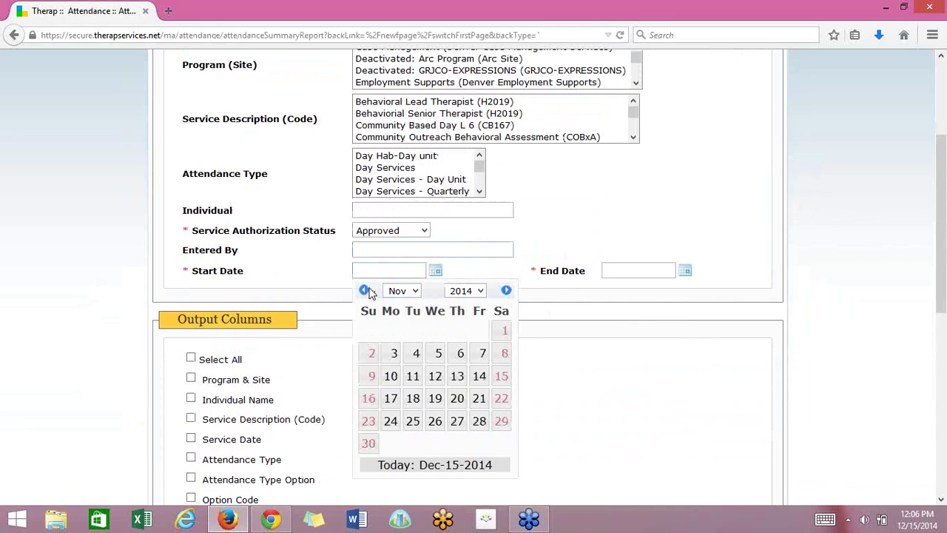
{"action": "left_click", "coordinate": [366, 290]}
{"action": "left_click", "coordinate": [366, 291]}
{"action": "left_click", "coordinate": [391, 331]}
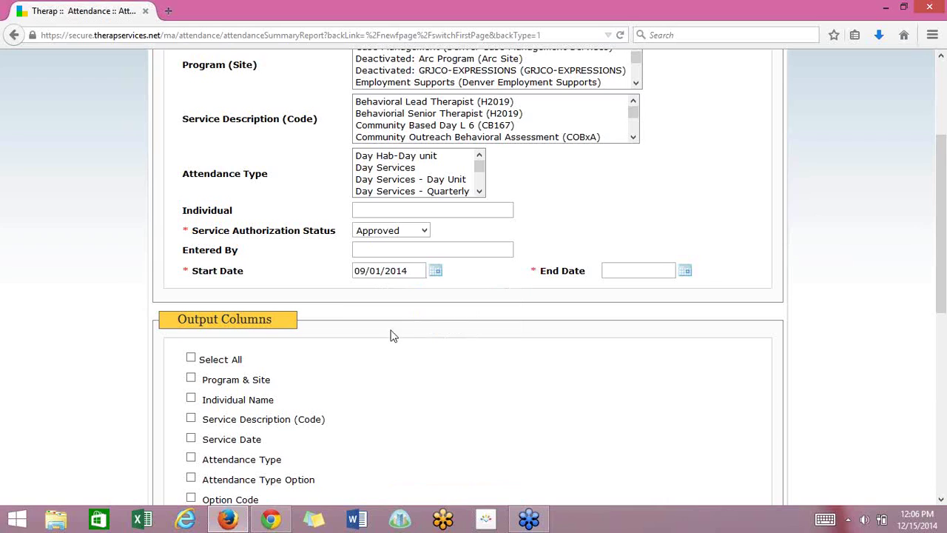
Step: Run the attendance summary search with end date 12/15/2014 and all output columns included
{"action": "left_click", "coordinate": [686, 271]}
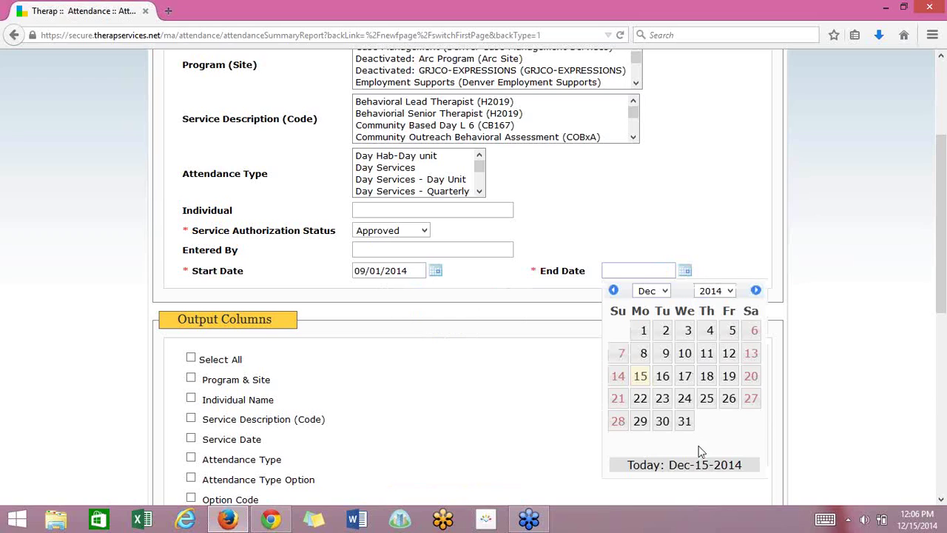
{"action": "left_click", "coordinate": [703, 464]}
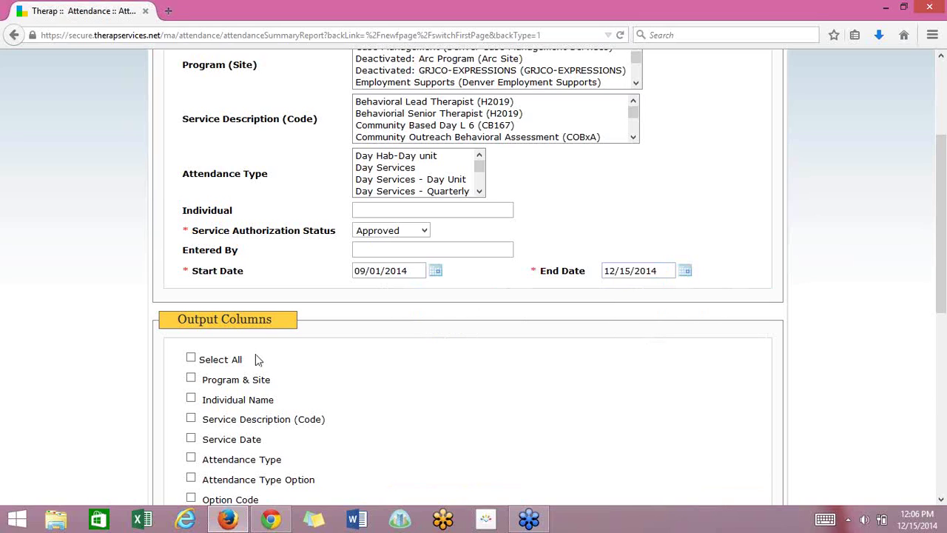
{"action": "left_click", "coordinate": [190, 358]}
{"action": "left_click_drag", "start_coordinate": [944, 285], "coordinate": [941, 461]}
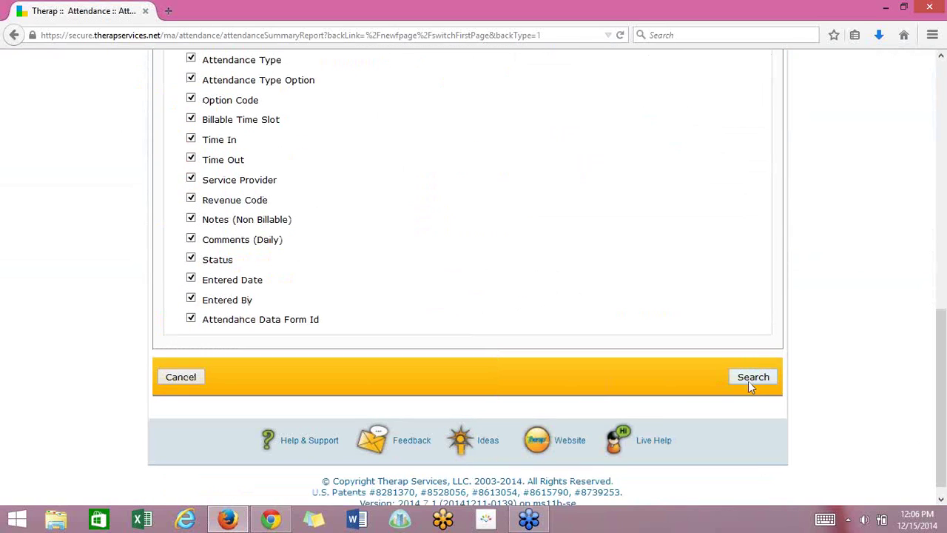
{"action": "left_click", "coordinate": [749, 381]}
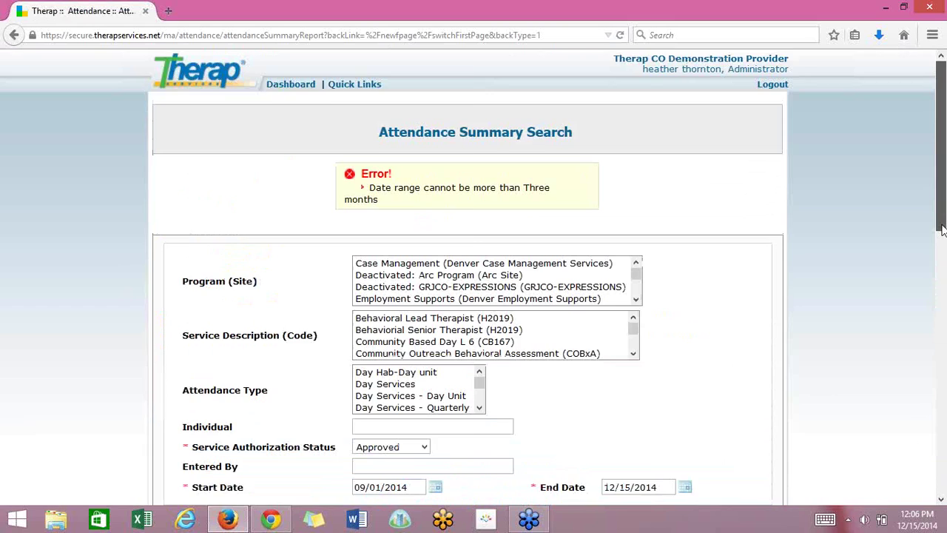
Step: Change the start date to 10/01/2014 and run the attendance summary search again
{"action": "scroll", "coordinate": [942, 286], "scroll_direction": "down", "scroll_amount": 3}
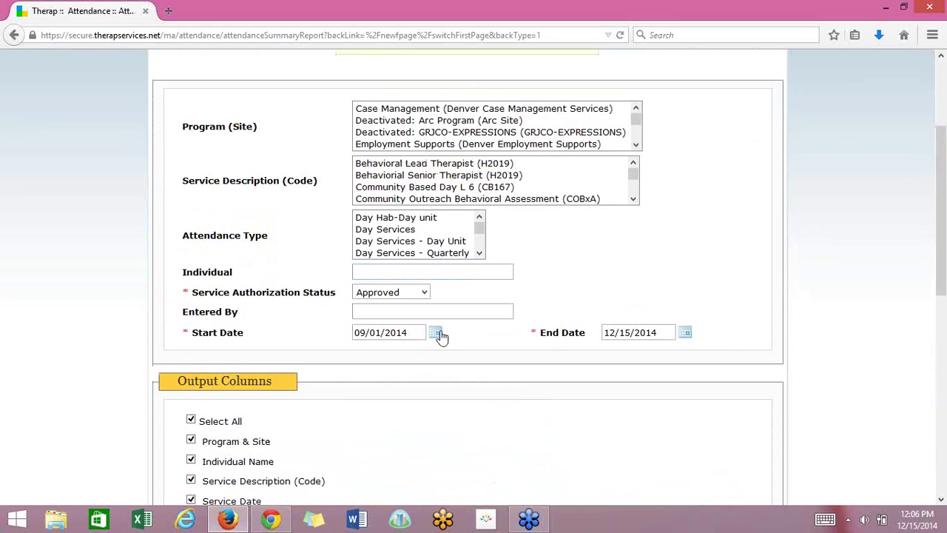
{"action": "left_click", "coordinate": [437, 335]}
{"action": "left_click", "coordinate": [507, 135]}
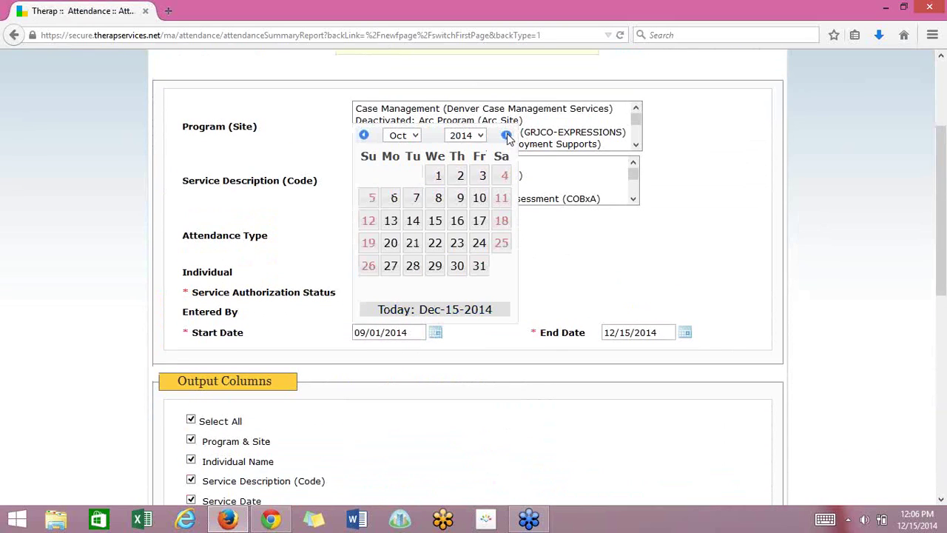
{"action": "left_click", "coordinate": [438, 175]}
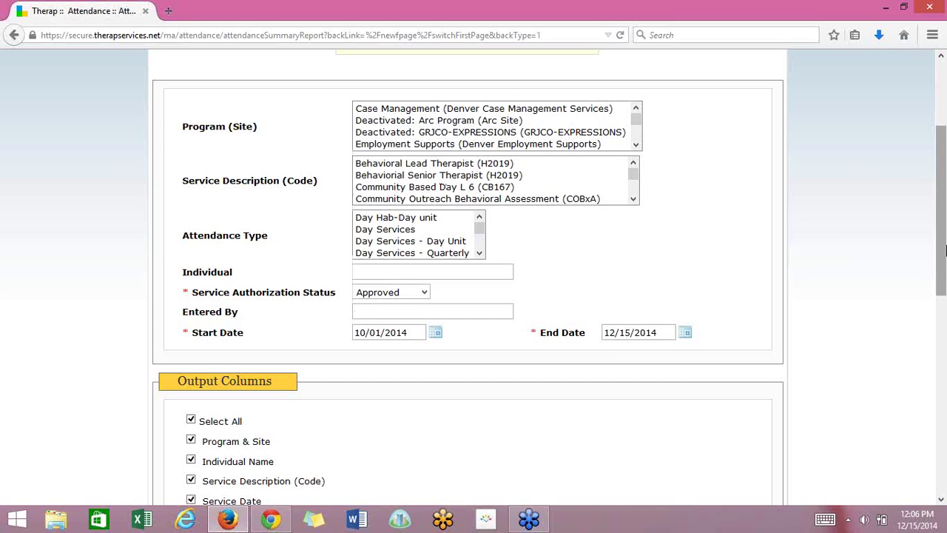
{"action": "scroll", "coordinate": [944, 261], "scroll_direction": "down", "scroll_amount": 8}
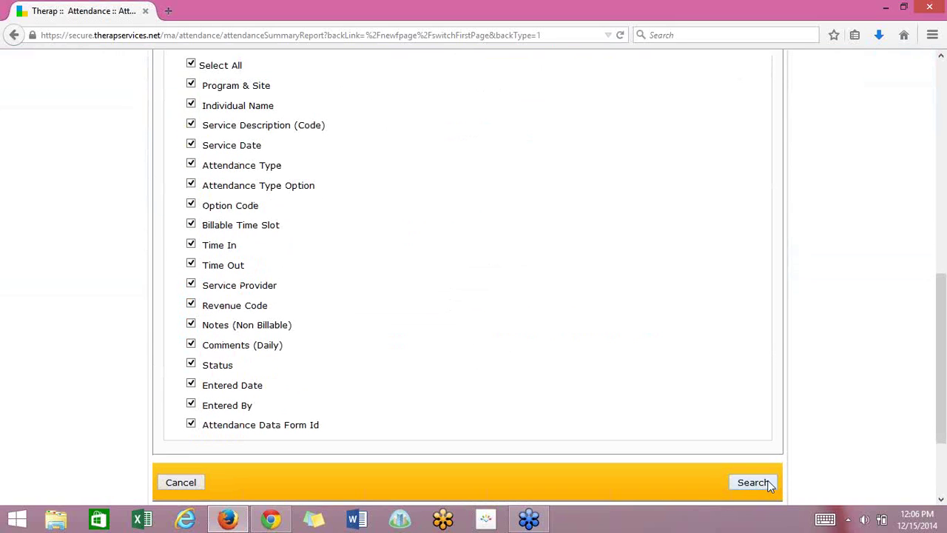
{"action": "left_click", "coordinate": [753, 483]}
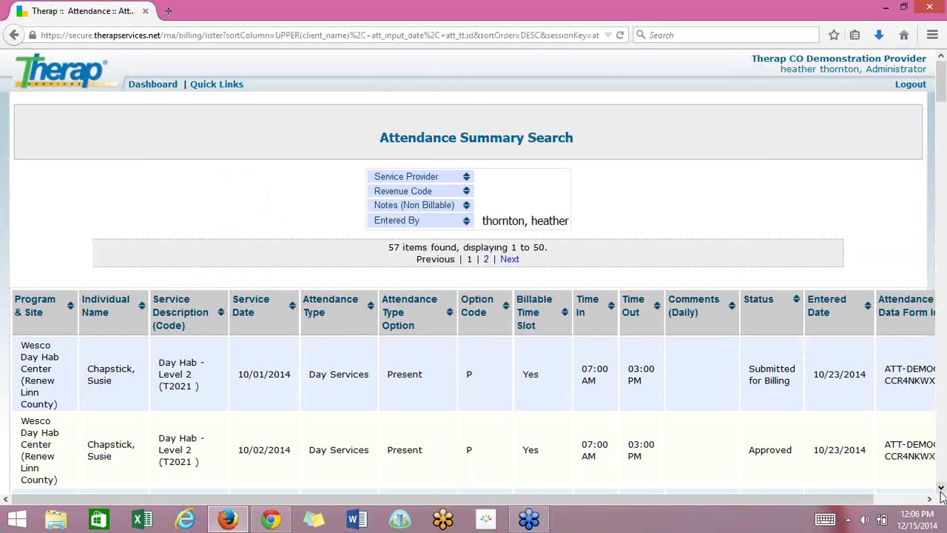
Step: Export the attendance summary results to Excel, open the exported file in Microsoft Excel and enable editing
{"action": "left_click", "coordinate": [941, 490]}
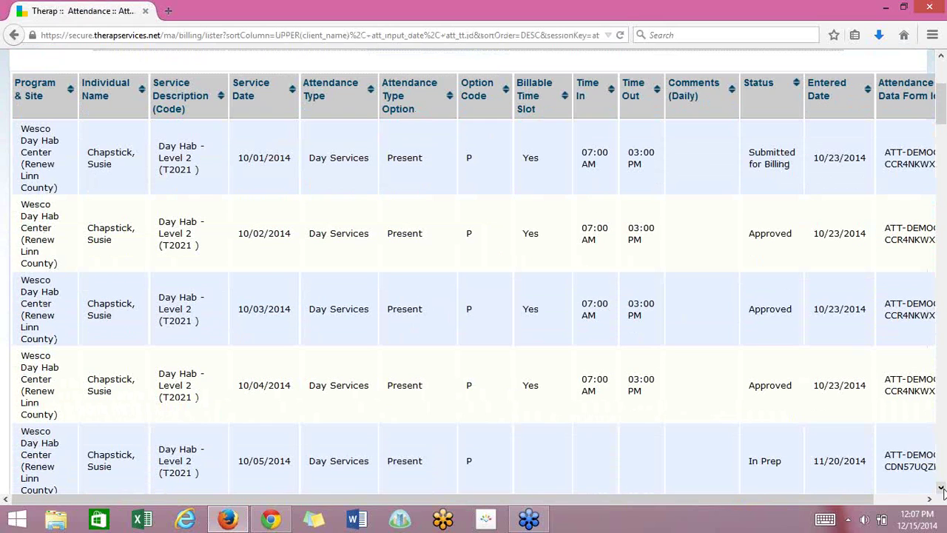
{"action": "left_click", "coordinate": [941, 490]}
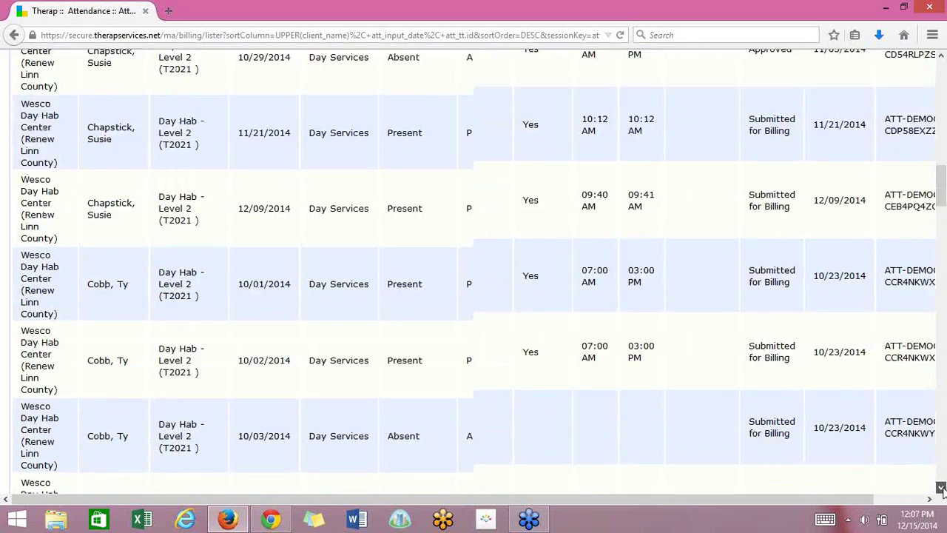
{"action": "left_click", "coordinate": [942, 490]}
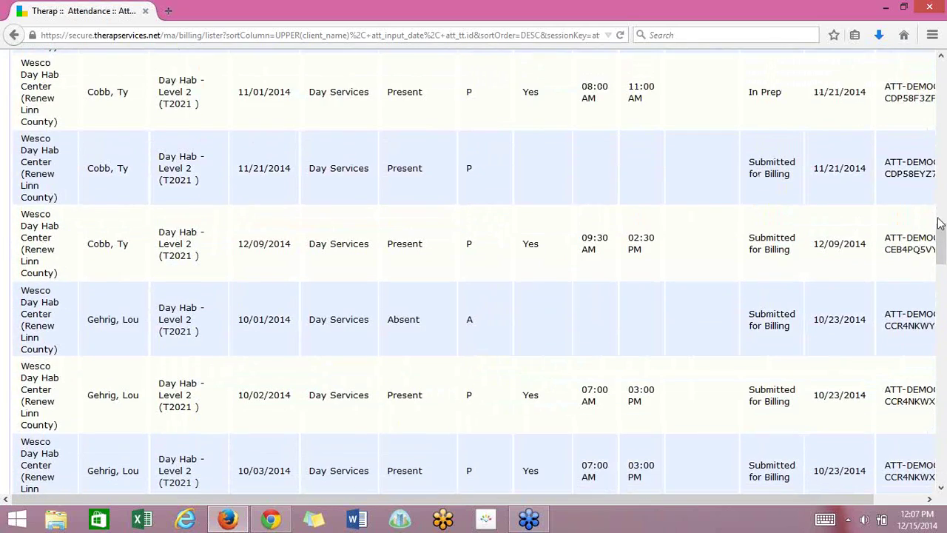
{"action": "left_click_drag", "start_coordinate": [943, 237], "coordinate": [944, 459]}
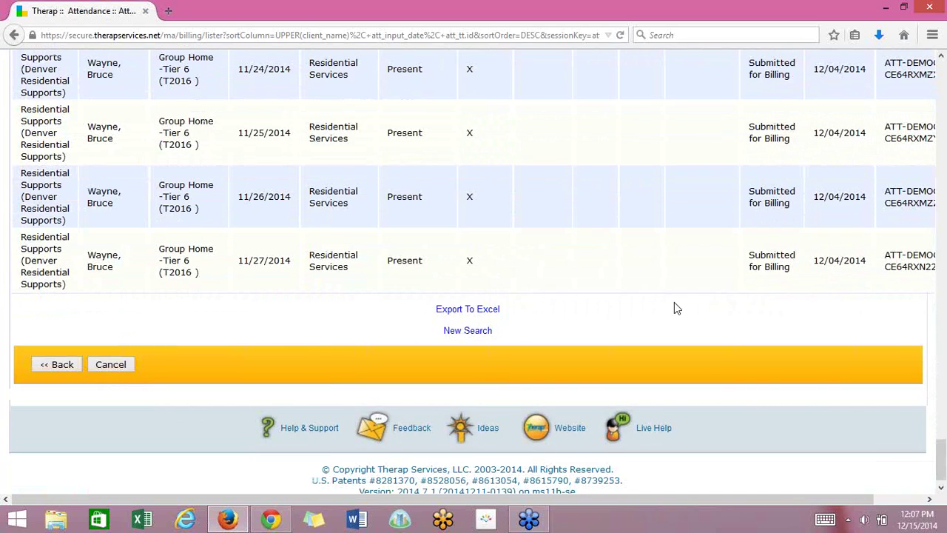
{"action": "left_click", "coordinate": [479, 311]}
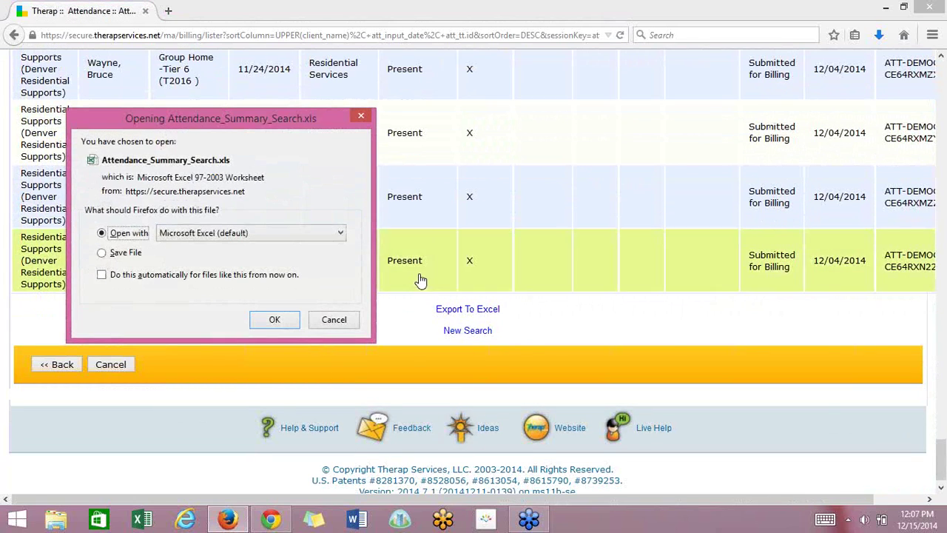
{"action": "left_click", "coordinate": [275, 320]}
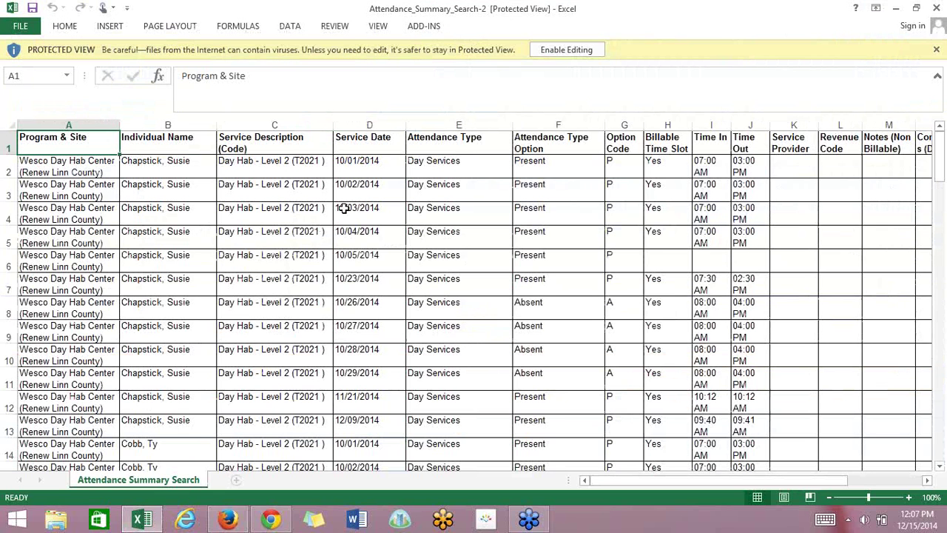
{"action": "left_click", "coordinate": [582, 53]}
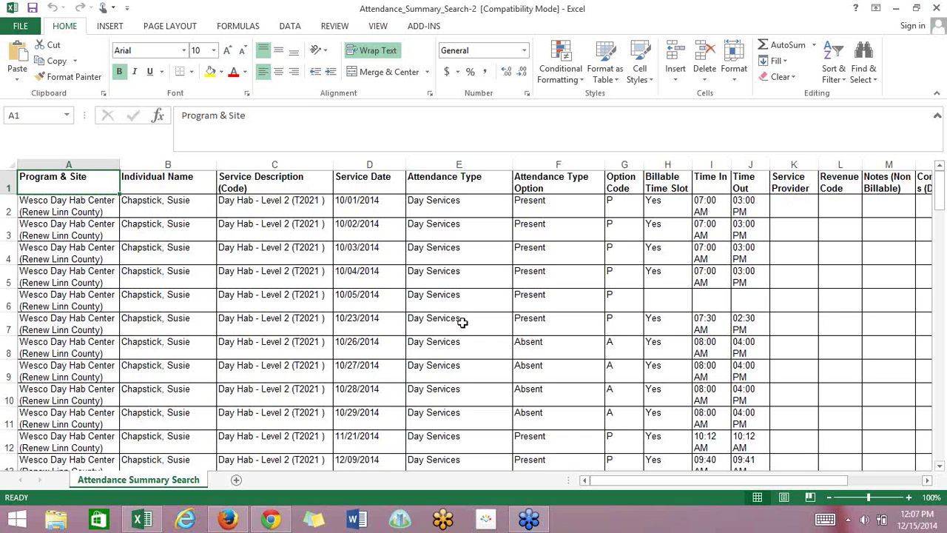
Step: Switch back to Firefox and return to the beginning of the attendance summary results
{"action": "left_click", "coordinate": [229, 520]}
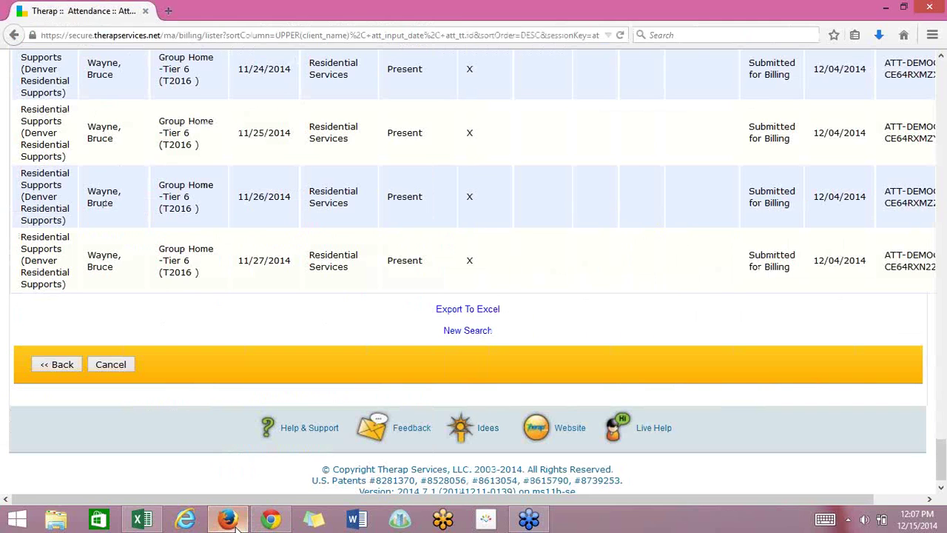
{"action": "left_click", "coordinate": [230, 521]}
{"action": "left_click", "coordinate": [228, 520]}
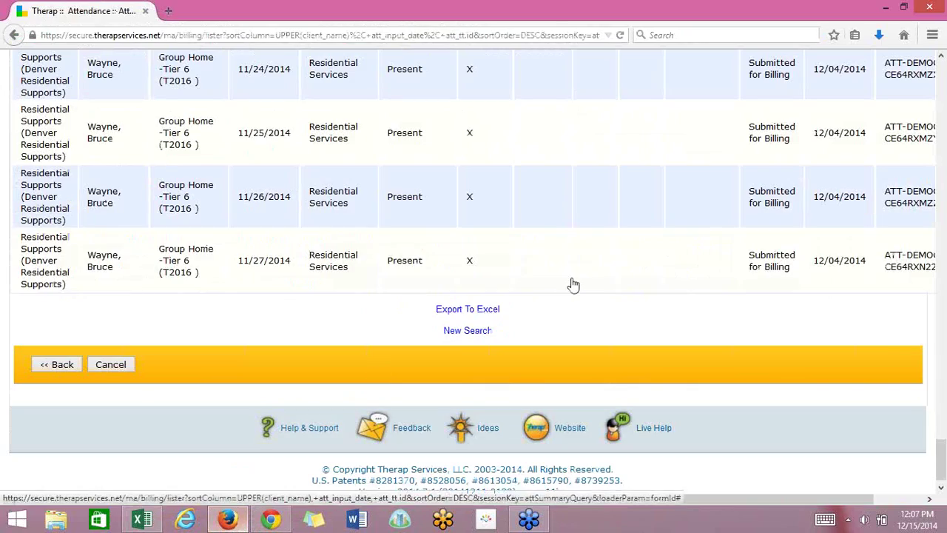
{"action": "left_click_drag", "start_coordinate": [941, 452], "coordinate": [941, 68]}
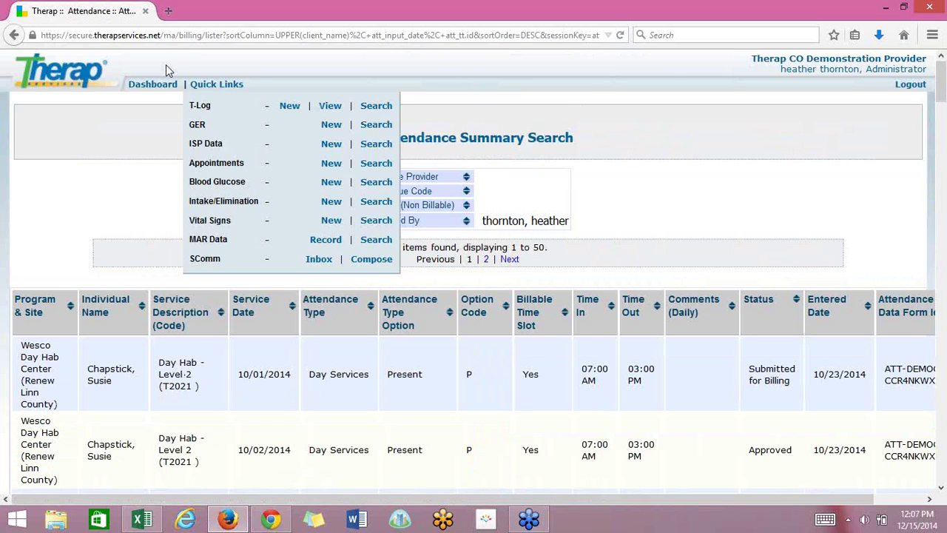
Step: Leave the attendance results for the dashboard and open the Report Library among the agency-wide reports
{"action": "left_click", "coordinate": [152, 85]}
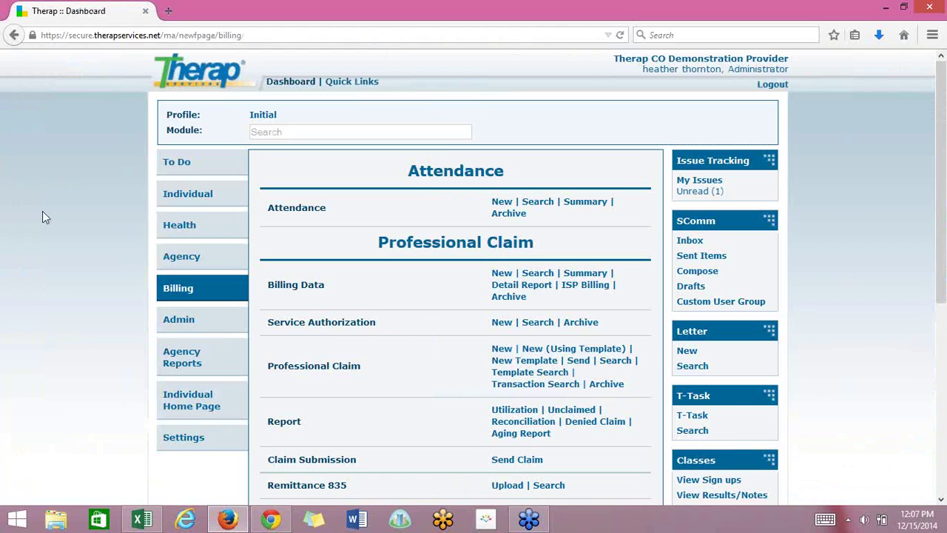
{"action": "left_click", "coordinate": [176, 357]}
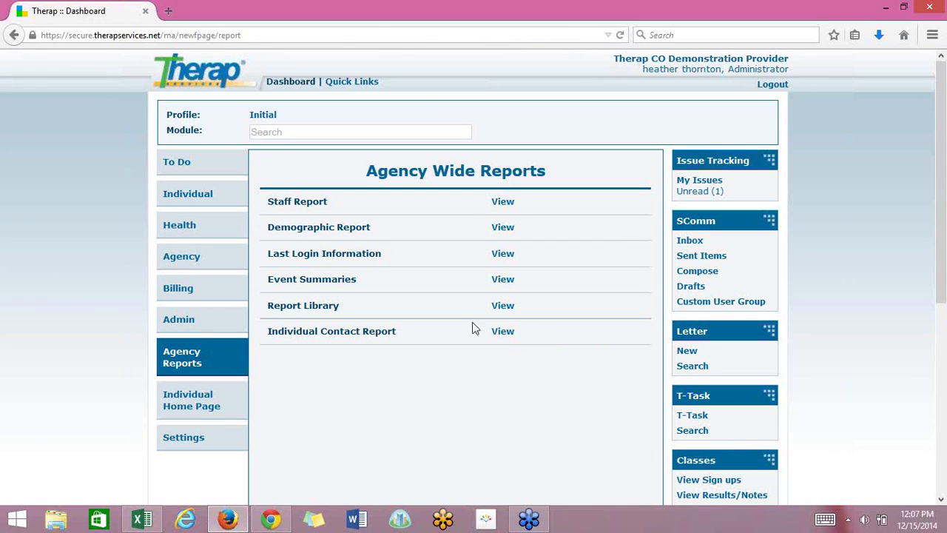
{"action": "left_click", "coordinate": [504, 309]}
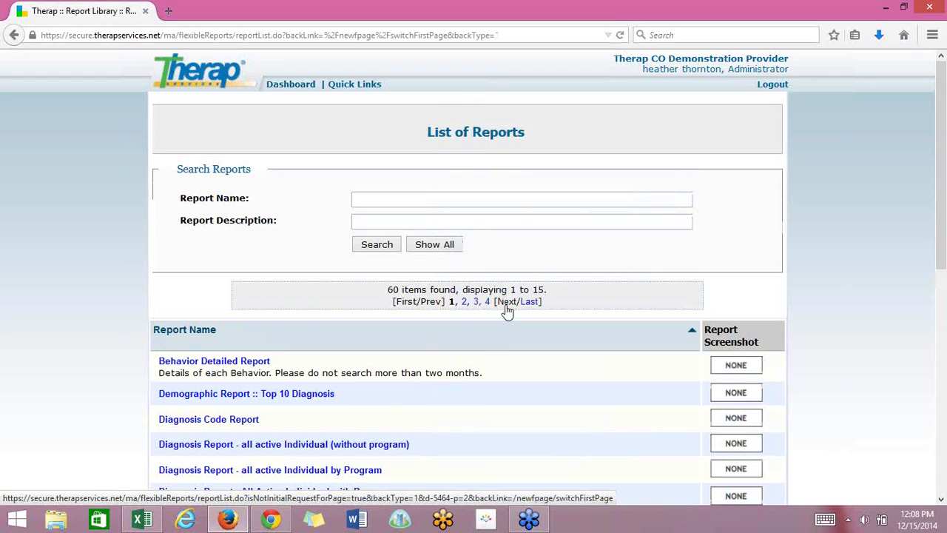
Step: Search the report list for names containing "ISP" and open the ISP Data Detailed Report - by Program
{"action": "left_click", "coordinate": [449, 200]}
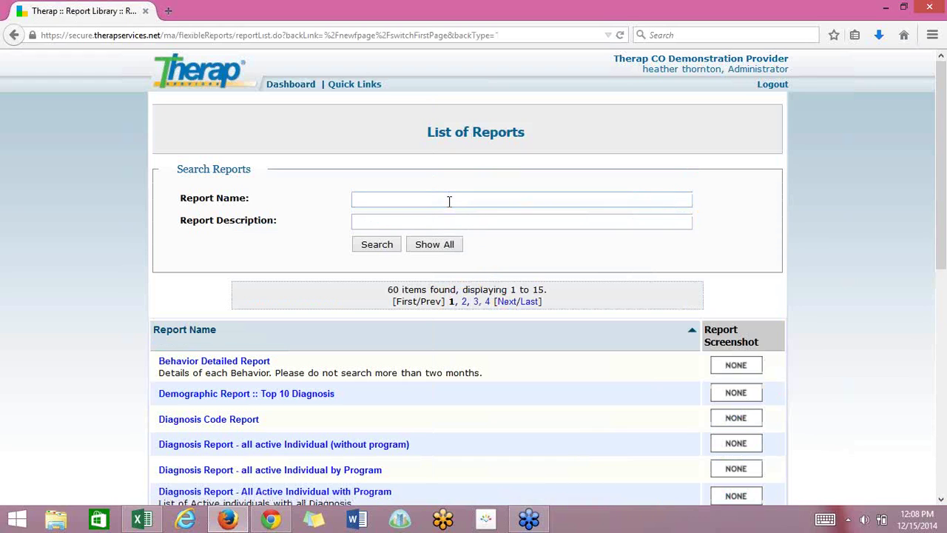
{"action": "type", "text": "ISP"}
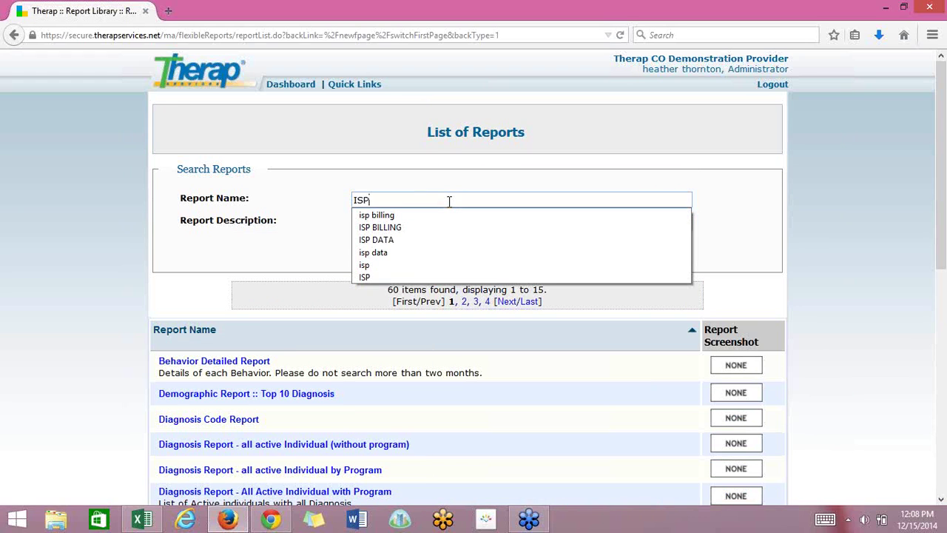
{"action": "key", "text": "Return"}
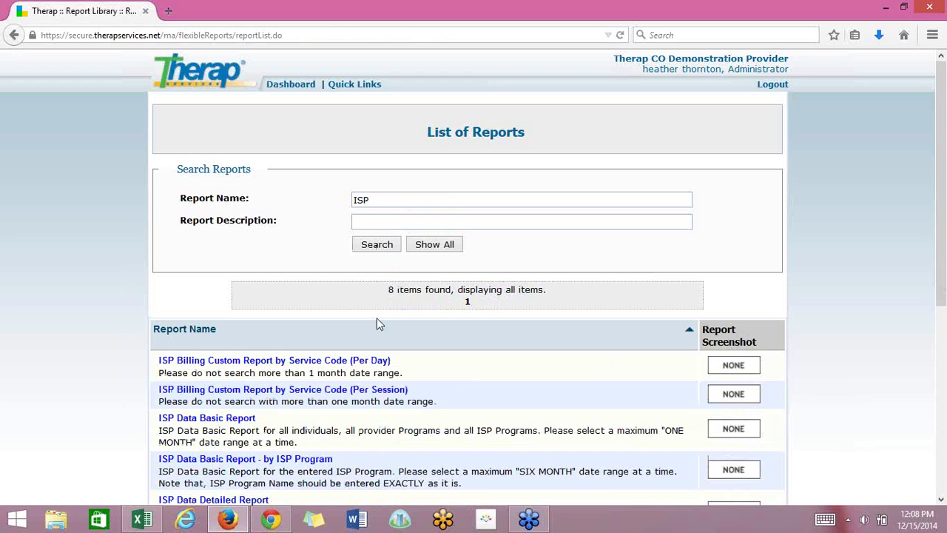
{"action": "scroll", "coordinate": [381, 323], "scroll_direction": "down", "scroll_amount": 5}
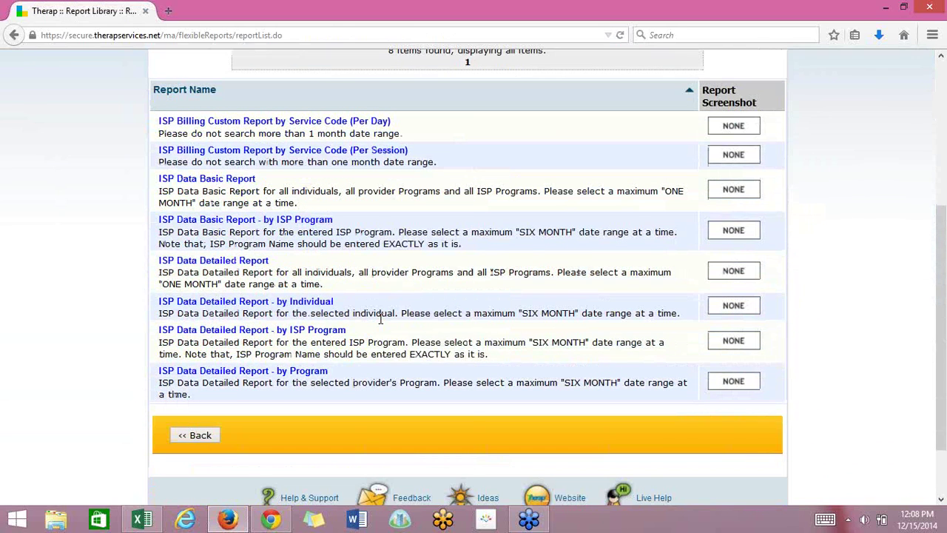
{"action": "scroll", "coordinate": [381, 318], "scroll_direction": "down", "scroll_amount": 1}
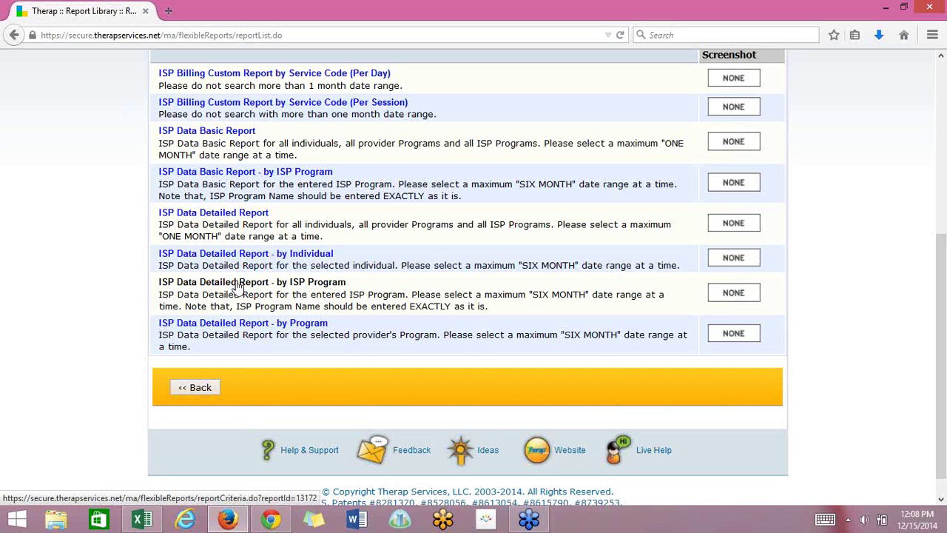
{"action": "left_click", "coordinate": [251, 327]}
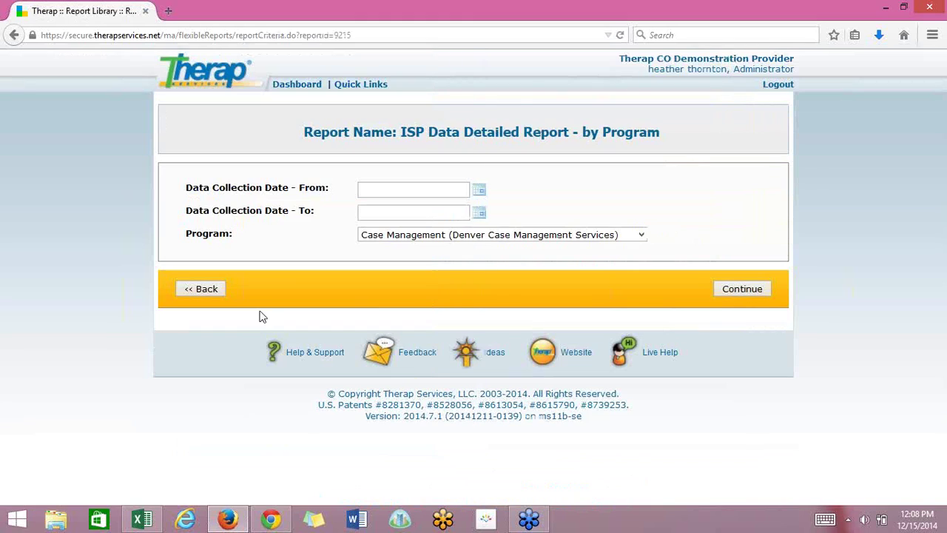
Step: Set the report's data collection dates from 11/01/2014 to 11/30/2014
{"action": "left_click", "coordinate": [480, 192]}
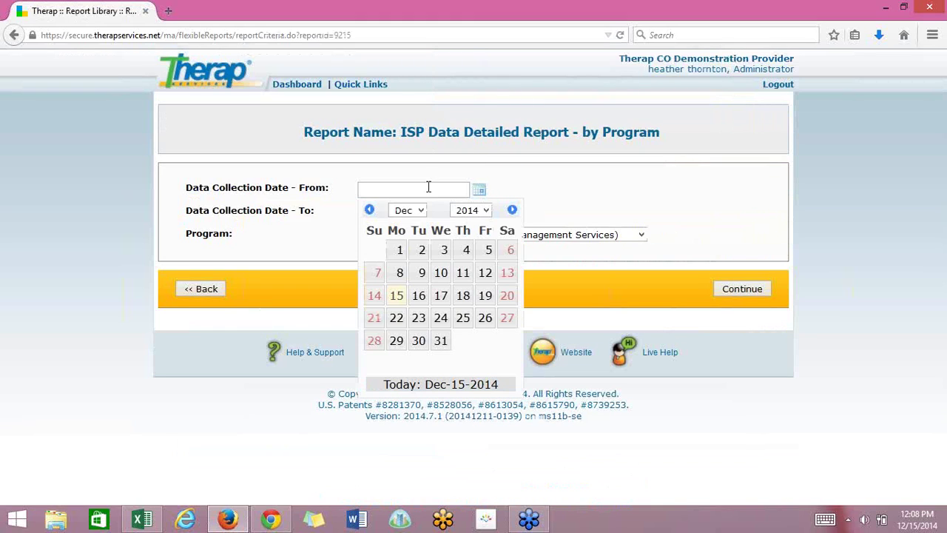
{"action": "left_click", "coordinate": [370, 211]}
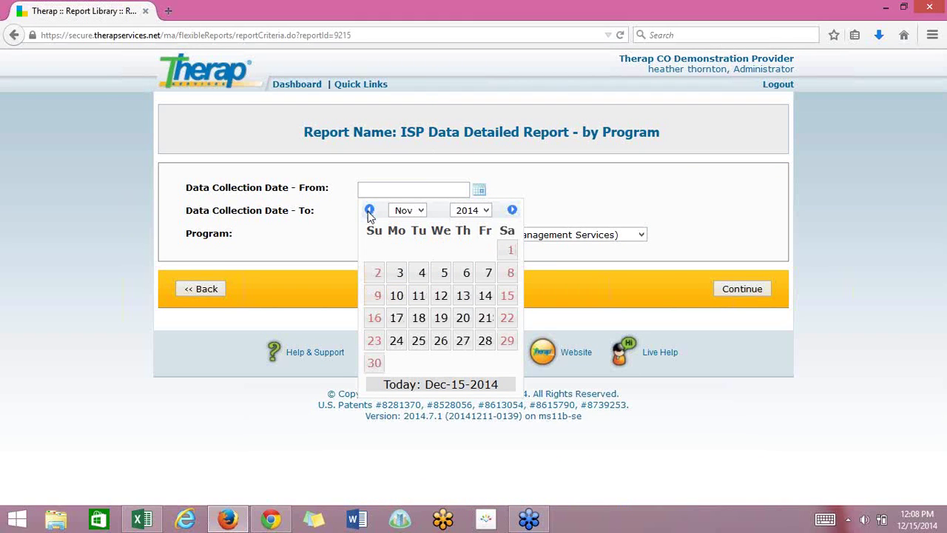
{"action": "left_click", "coordinate": [510, 252]}
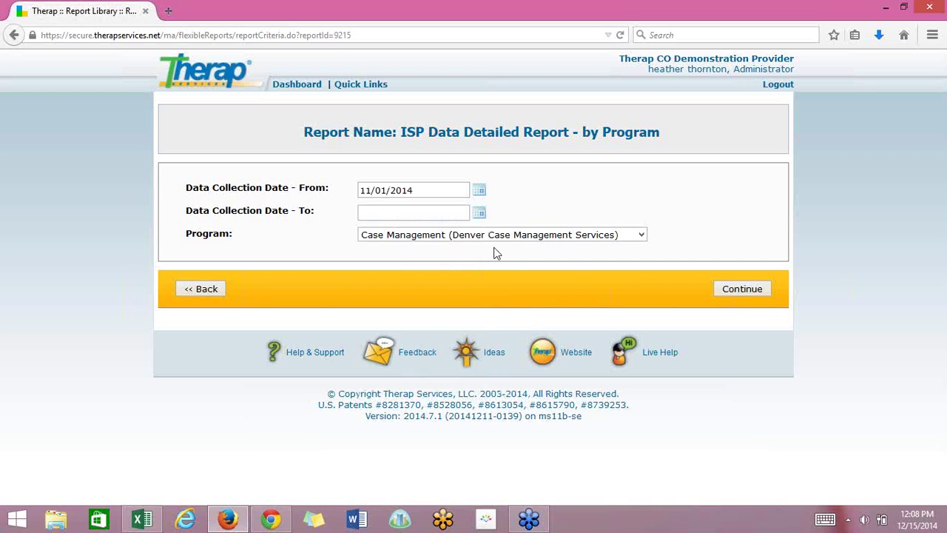
{"action": "left_click", "coordinate": [480, 213]}
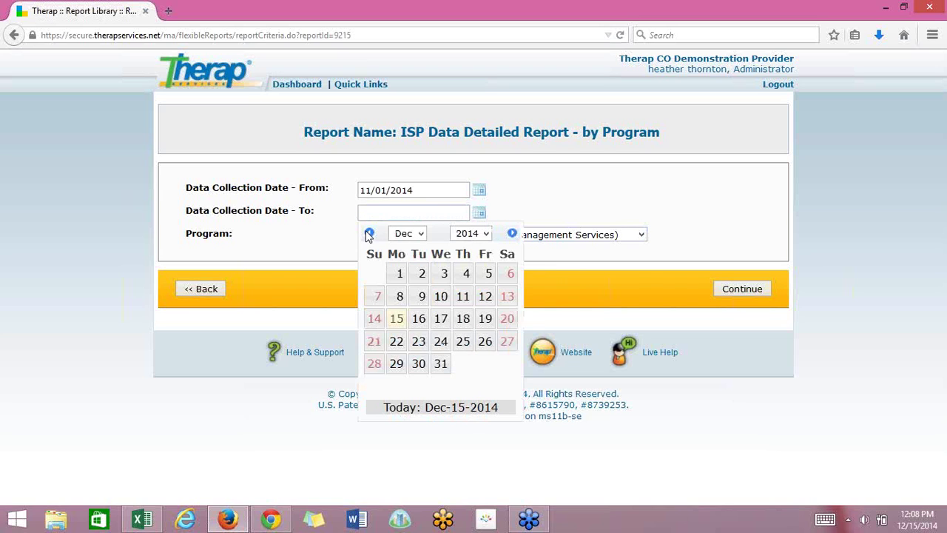
{"action": "left_click", "coordinate": [370, 234]}
{"action": "left_click", "coordinate": [375, 386]}
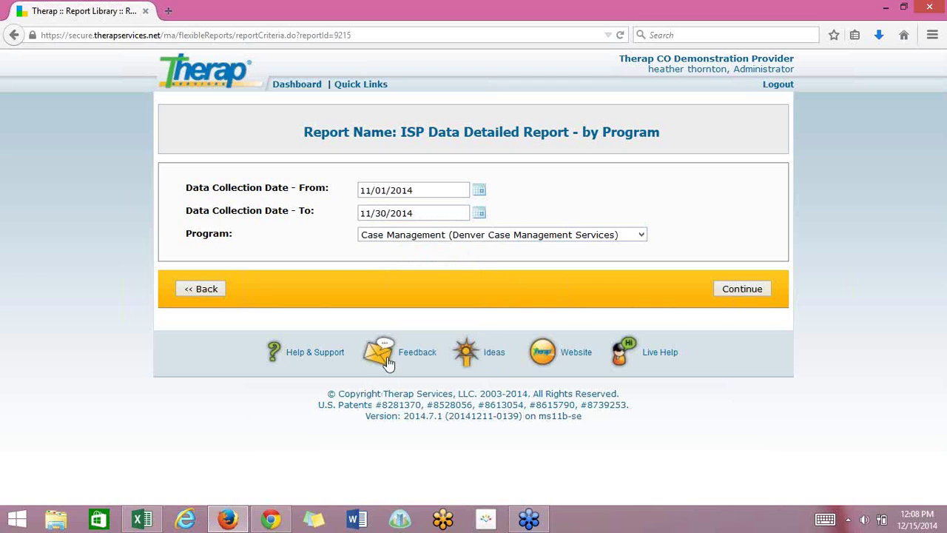
Step: Choose the program Wesco Day Hab Center (Renew Linn County) and run the detailed report for November 2014
{"action": "left_click", "coordinate": [407, 236]}
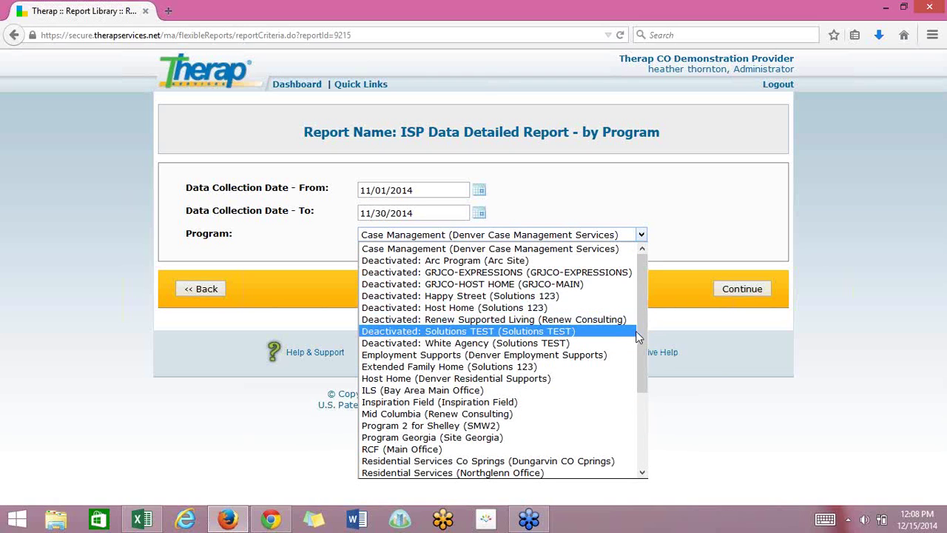
{"action": "left_click_drag", "start_coordinate": [641, 336], "coordinate": [649, 400]}
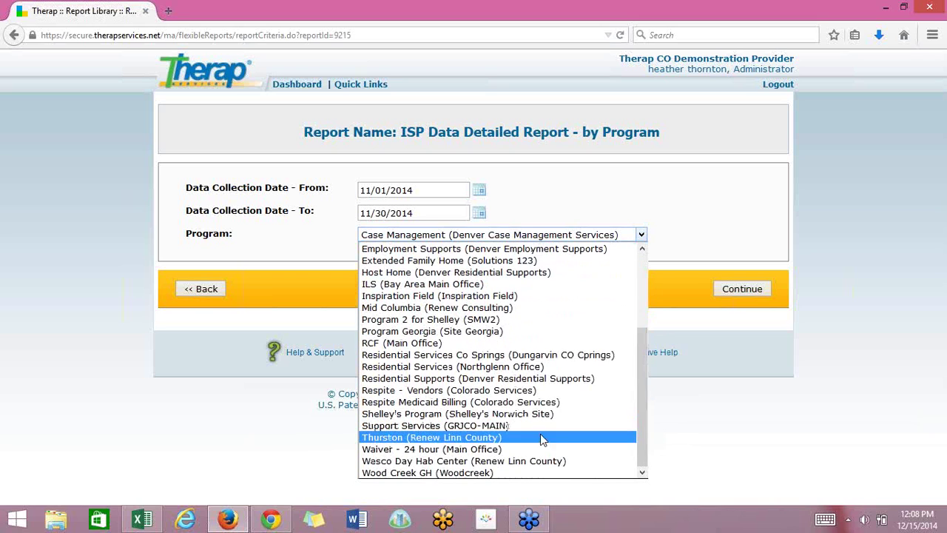
{"action": "left_click", "coordinate": [560, 462]}
{"action": "left_click", "coordinate": [726, 290]}
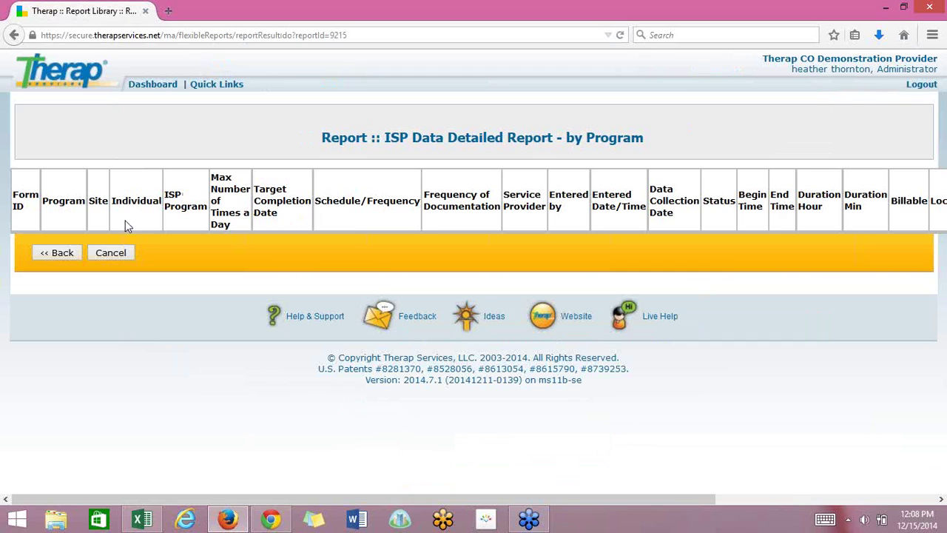
Step: Return to the report criteria and set the data collection dates from 10/01/2014 to 10/31/2014
{"action": "left_click", "coordinate": [56, 253]}
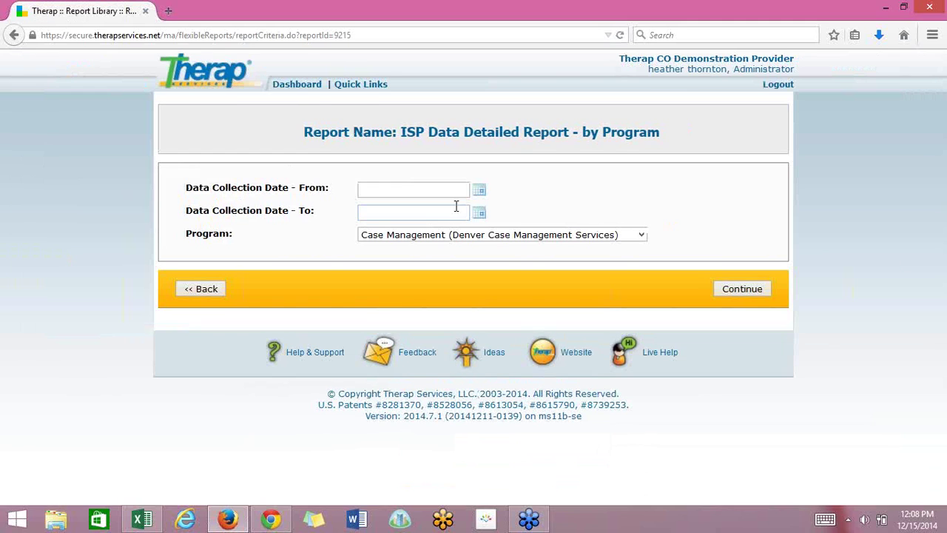
{"action": "left_click", "coordinate": [480, 190]}
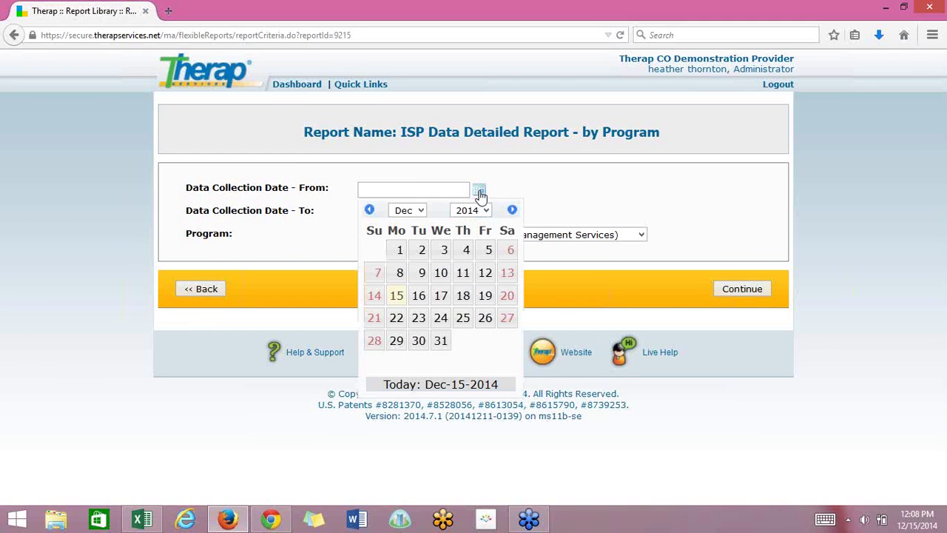
{"action": "left_click", "coordinate": [369, 210]}
{"action": "left_click", "coordinate": [369, 210]}
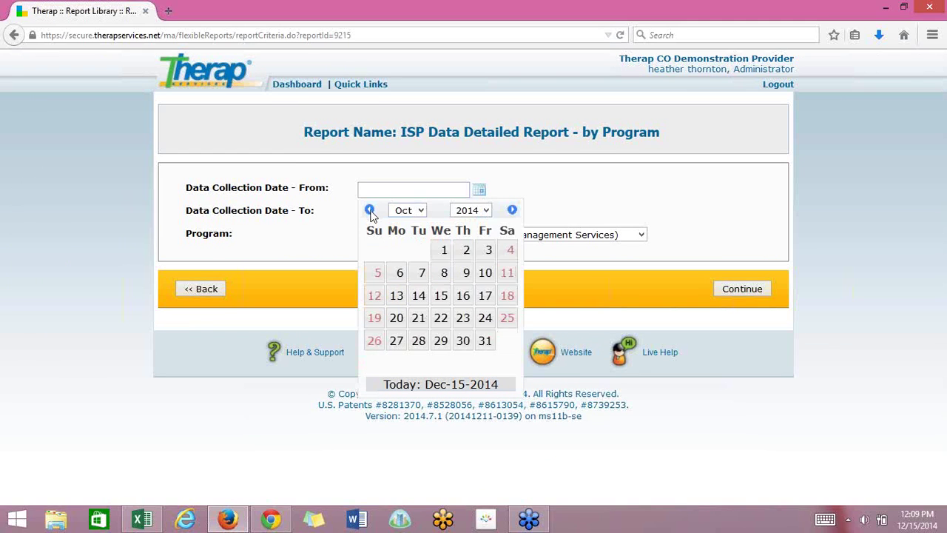
{"action": "left_click", "coordinate": [444, 250]}
{"action": "left_click", "coordinate": [480, 213]}
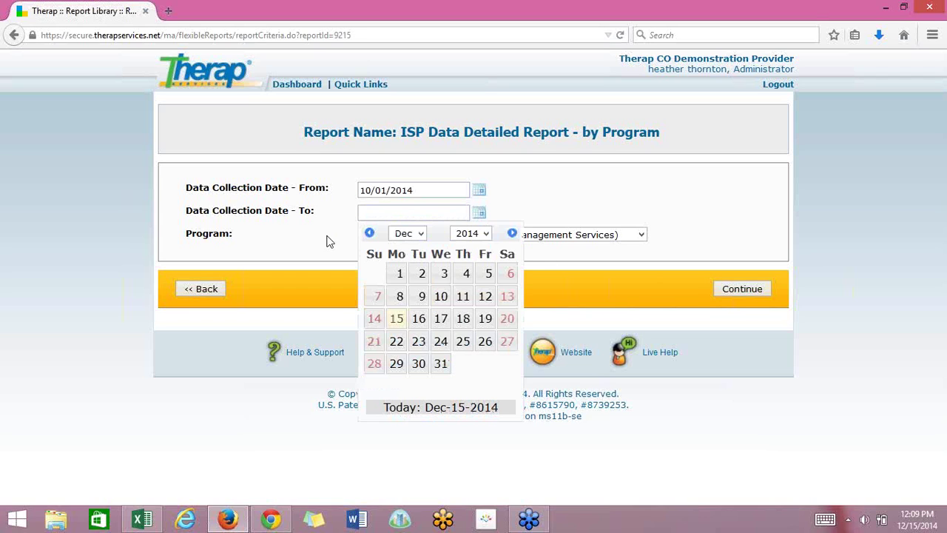
{"action": "left_click", "coordinate": [369, 233]}
{"action": "left_click", "coordinate": [369, 233]}
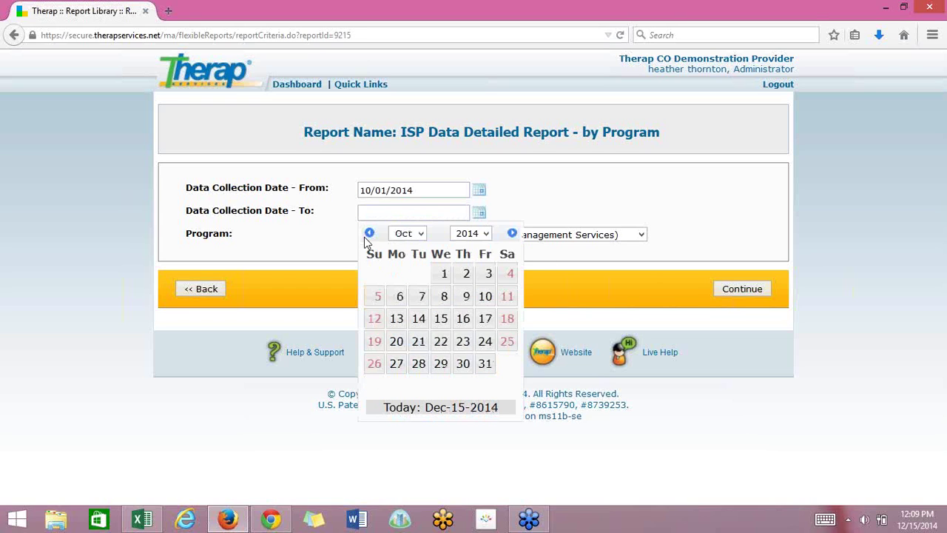
{"action": "left_click", "coordinate": [485, 364]}
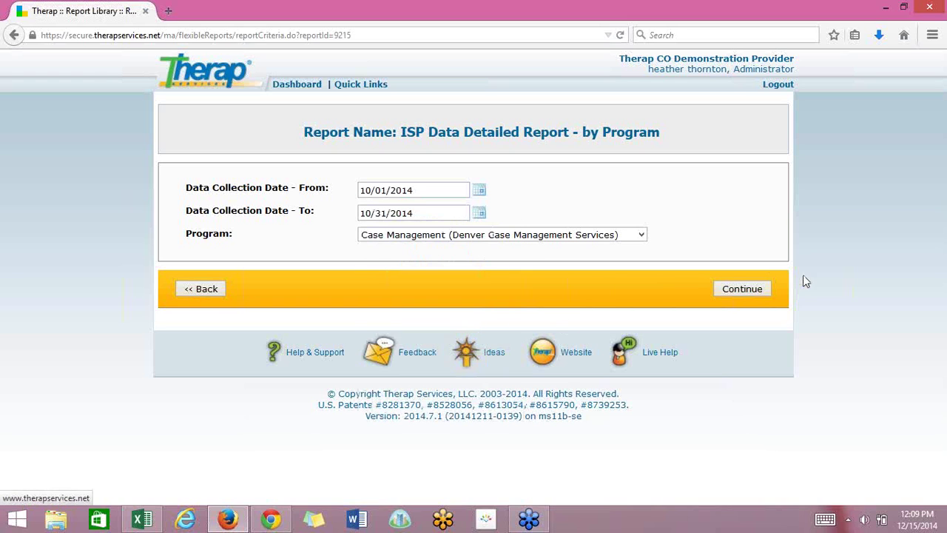
Step: Select Wesco Day Hab Center (Renew Linn County) as the program and run the report for October 2014
{"action": "left_click", "coordinate": [593, 242]}
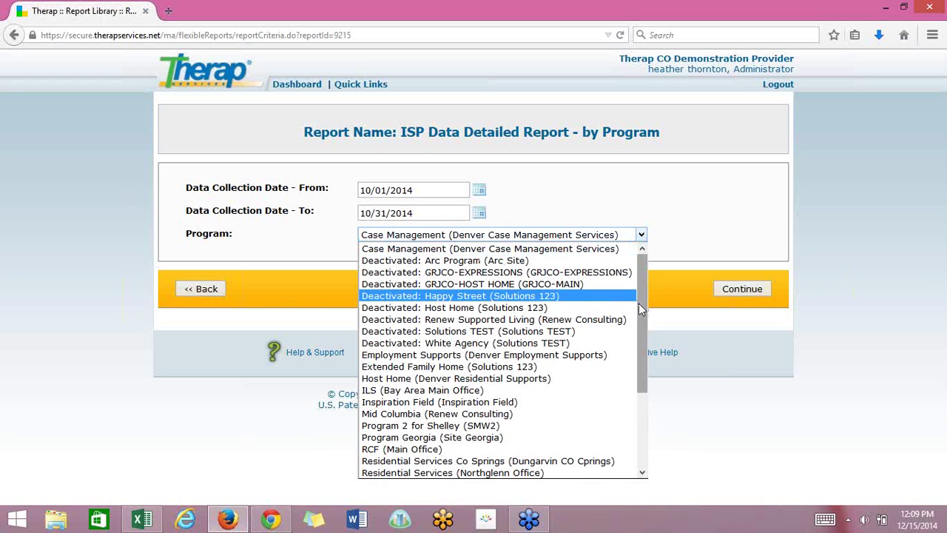
{"action": "left_click_drag", "start_coordinate": [643, 309], "coordinate": [633, 421]}
{"action": "left_click", "coordinate": [539, 459]}
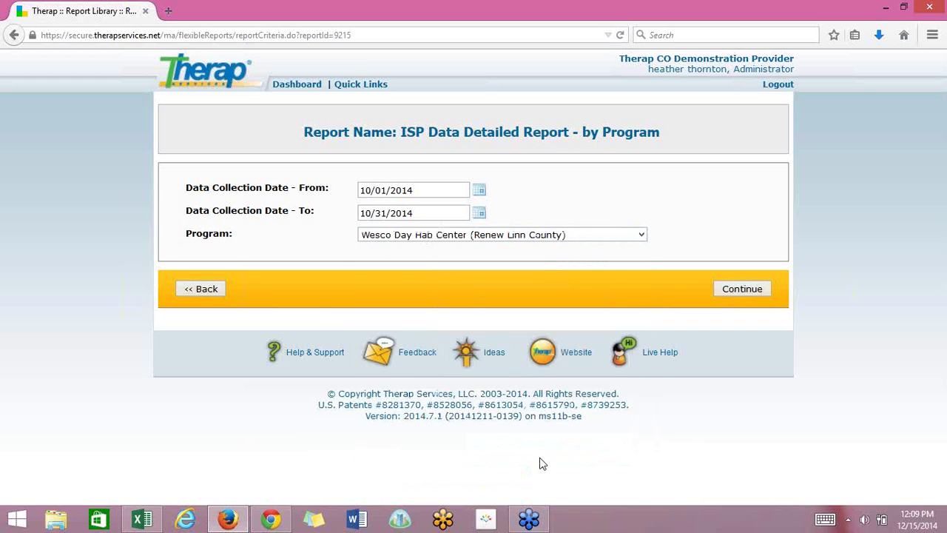
{"action": "left_click", "coordinate": [763, 289]}
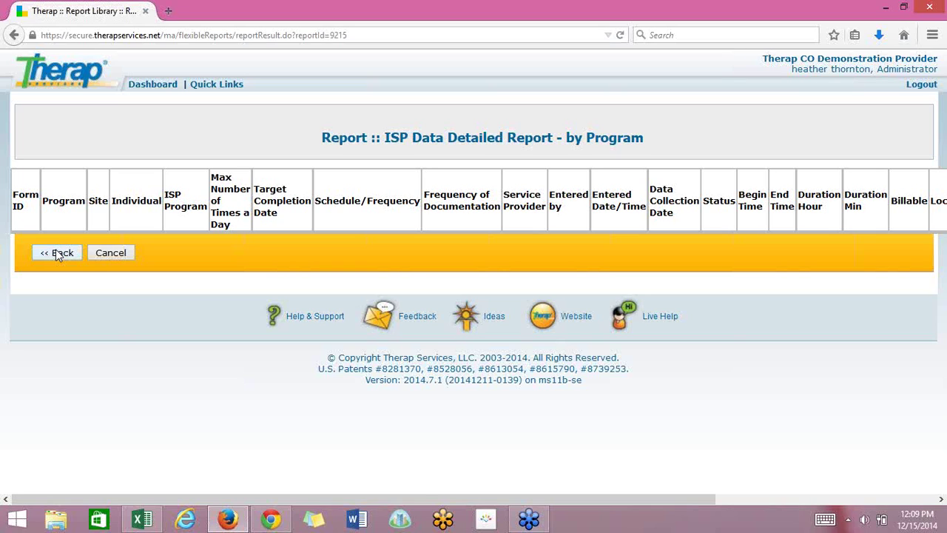
Step: Go back to the report criteria and set the data collection dates from 11/01/2014 to 11/30/2014
{"action": "left_click", "coordinate": [57, 253]}
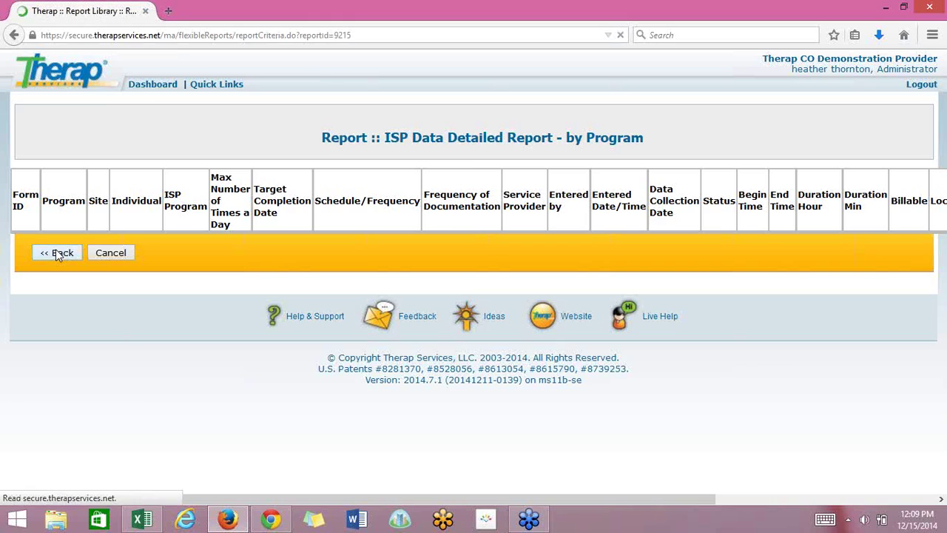
{"action": "left_click", "coordinate": [487, 191]}
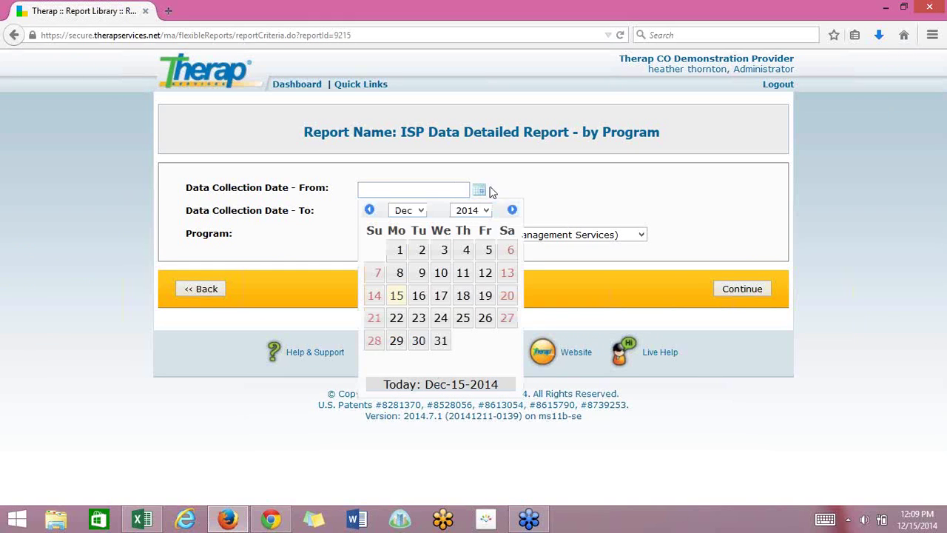
{"action": "left_click", "coordinate": [371, 211]}
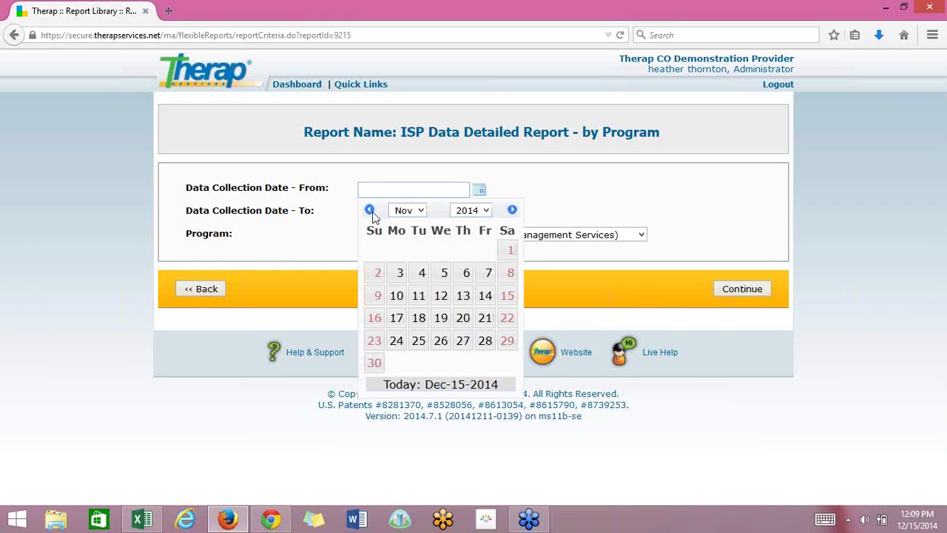
{"action": "left_click", "coordinate": [510, 250]}
{"action": "left_click", "coordinate": [481, 214]}
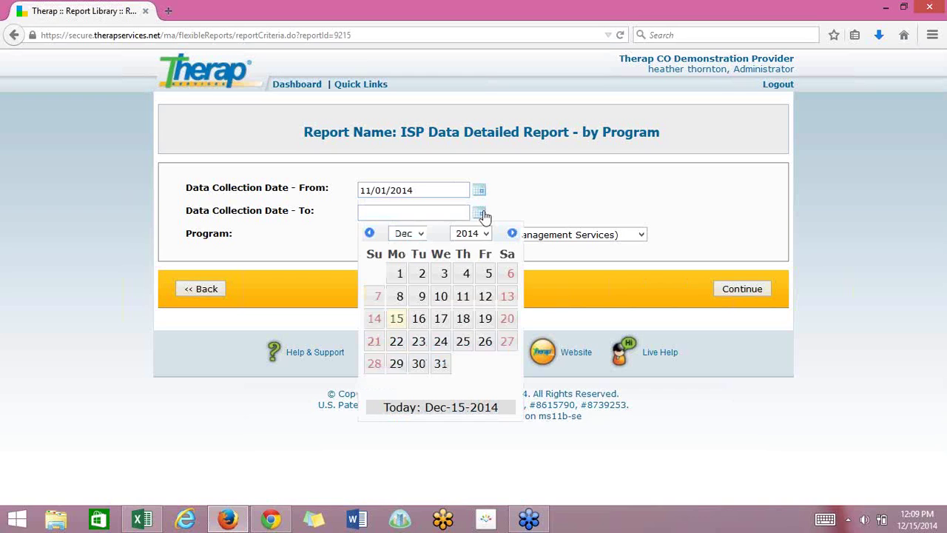
{"action": "left_click", "coordinate": [370, 233]}
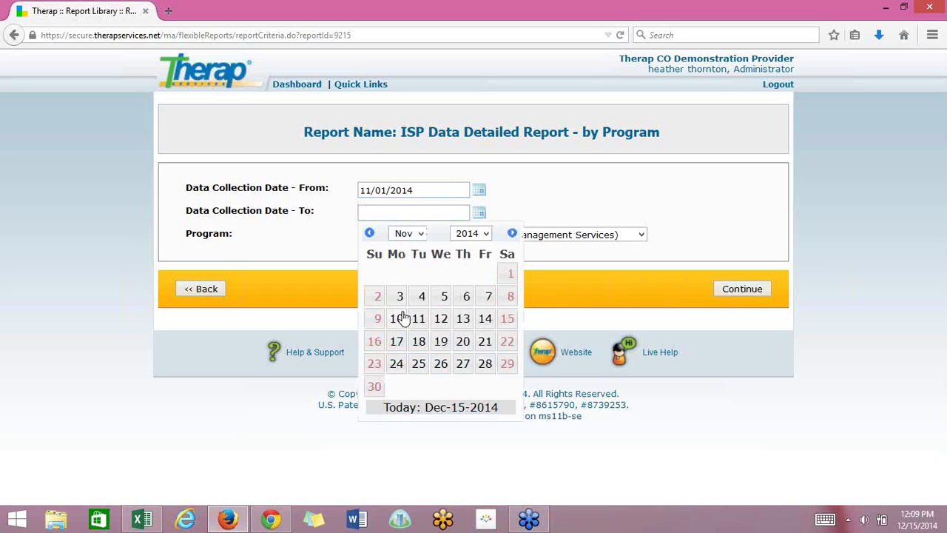
{"action": "left_click", "coordinate": [374, 387]}
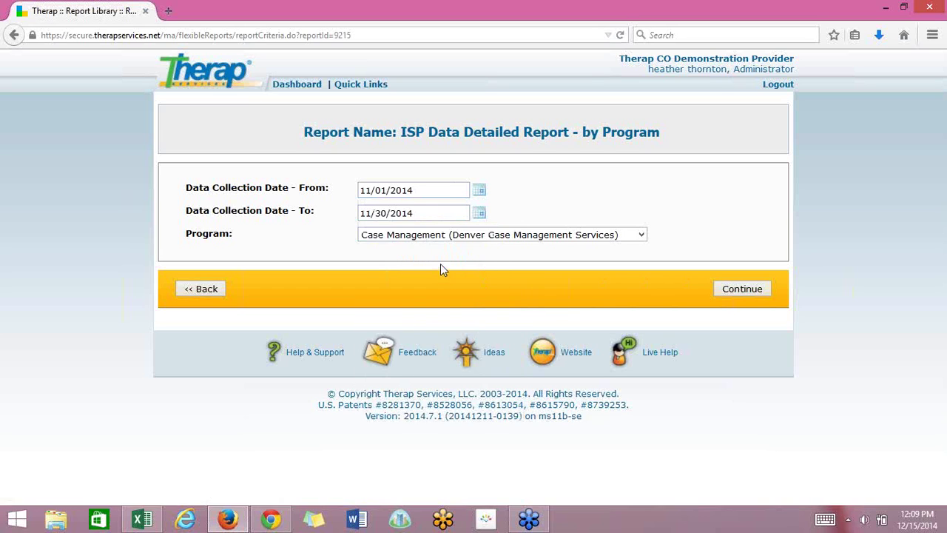
Step: Choose the program Residential Supports (Denver Residential Supports) and run the ISP data detailed report
{"action": "left_click", "coordinate": [446, 240]}
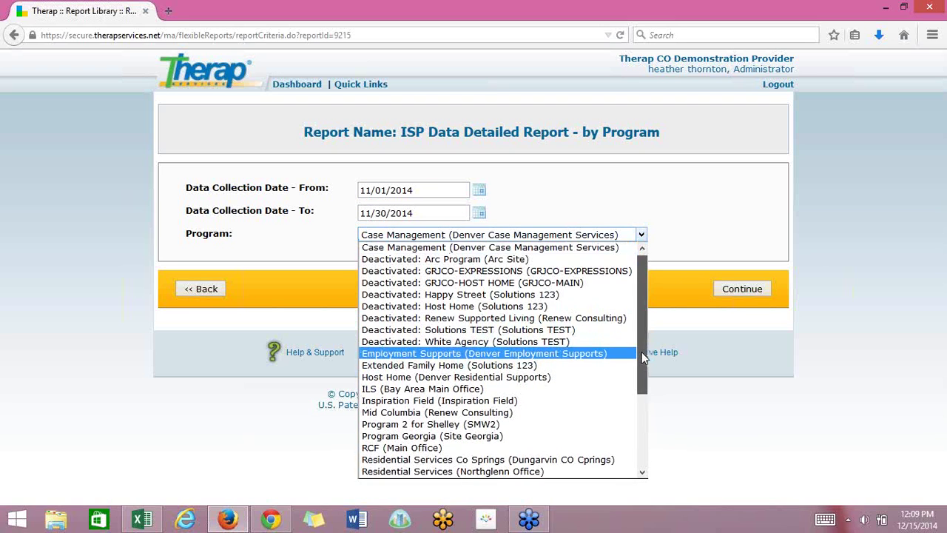
{"action": "left_click_drag", "start_coordinate": [641, 352], "coordinate": [641, 407]}
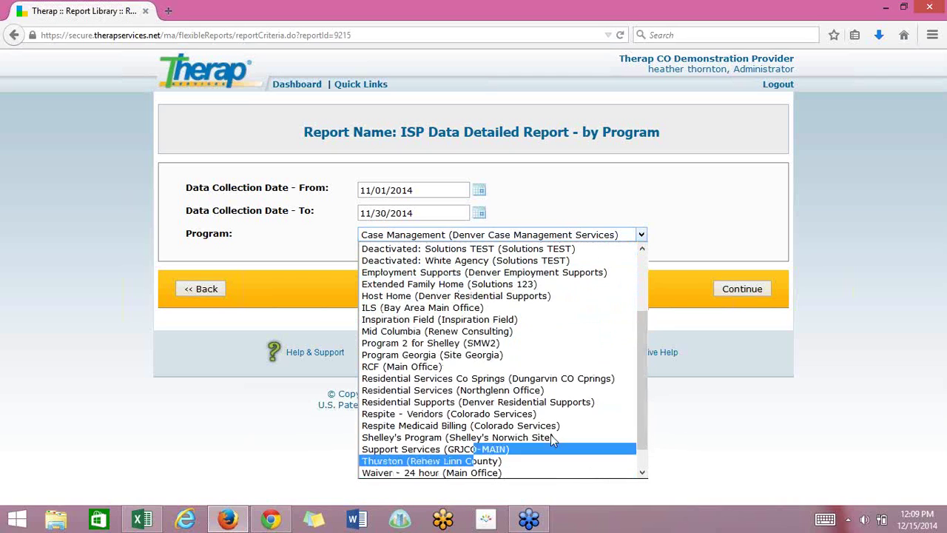
{"action": "left_click", "coordinate": [542, 404]}
{"action": "left_click", "coordinate": [743, 292]}
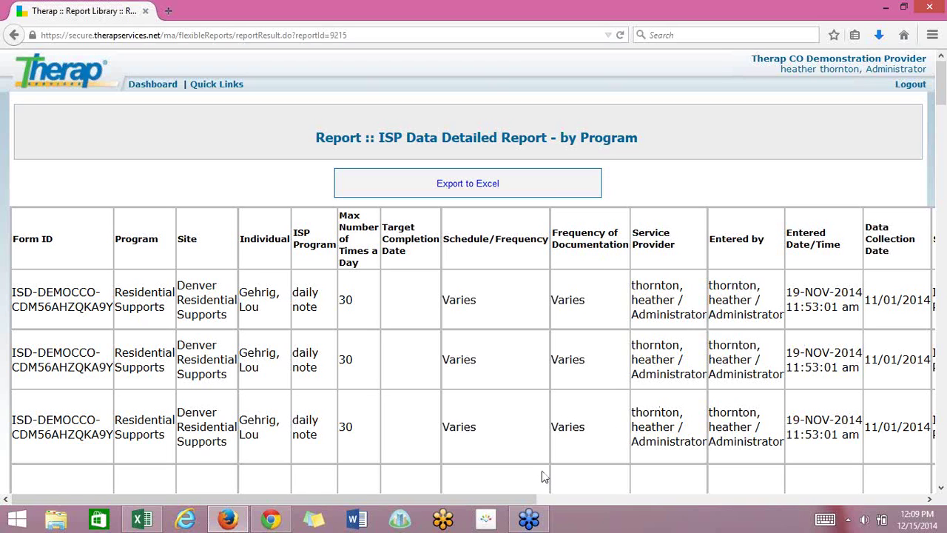
Step: Examine the remaining columns of the ISP data detailed report, including duration, billable status, task, score and group count
{"action": "left_click_drag", "start_coordinate": [527, 501], "coordinate": [933, 456]}
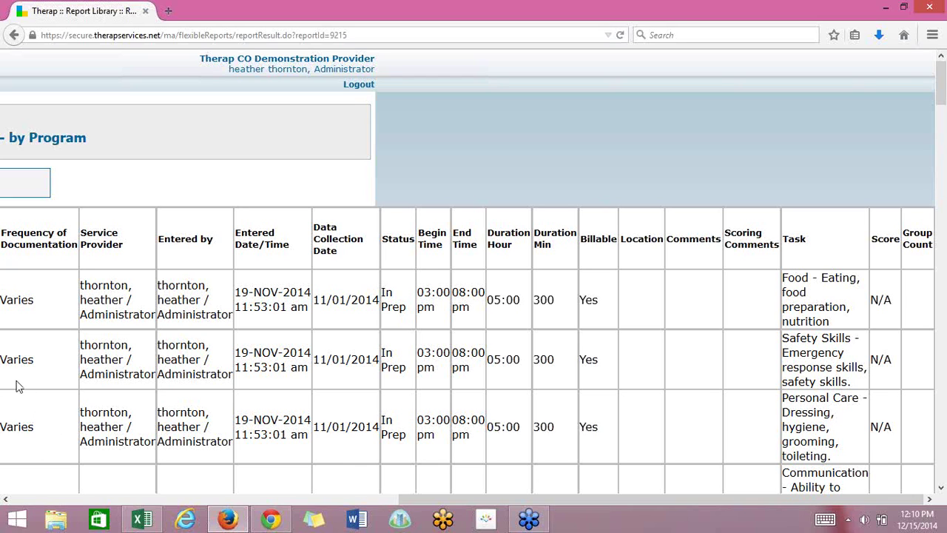
{"action": "left_click_drag", "start_coordinate": [427, 496], "coordinate": [44, 379]}
{"action": "left_click_drag", "start_coordinate": [439, 504], "coordinate": [88, 258]}
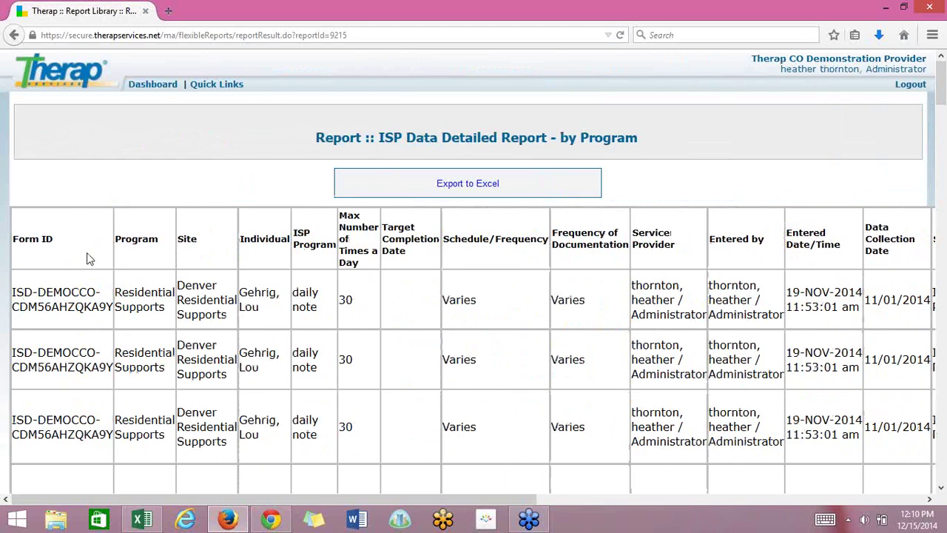
Step: Return to the dashboard and view the list of available reports in the Report Library
{"action": "left_click", "coordinate": [154, 88]}
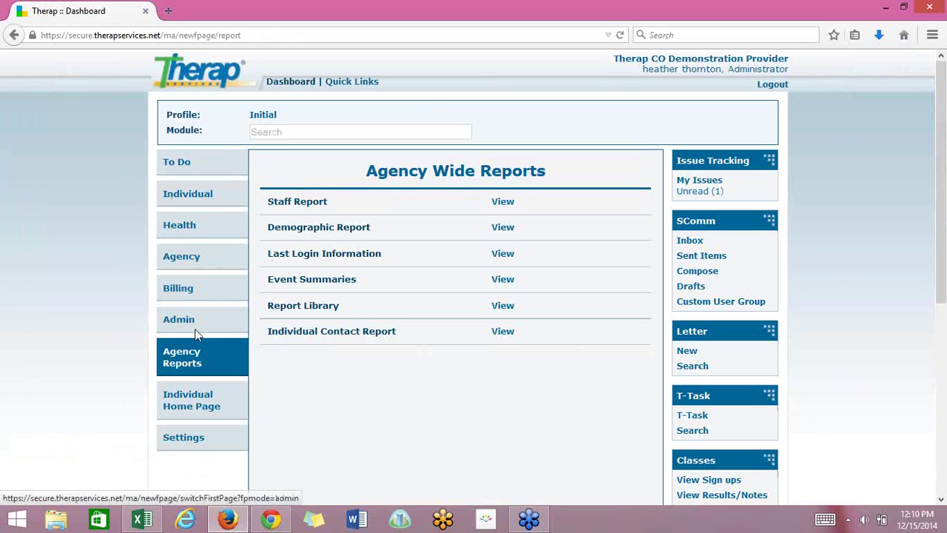
{"action": "right_click", "coordinate": [497, 311]}
{"action": "left_click", "coordinate": [495, 309]}
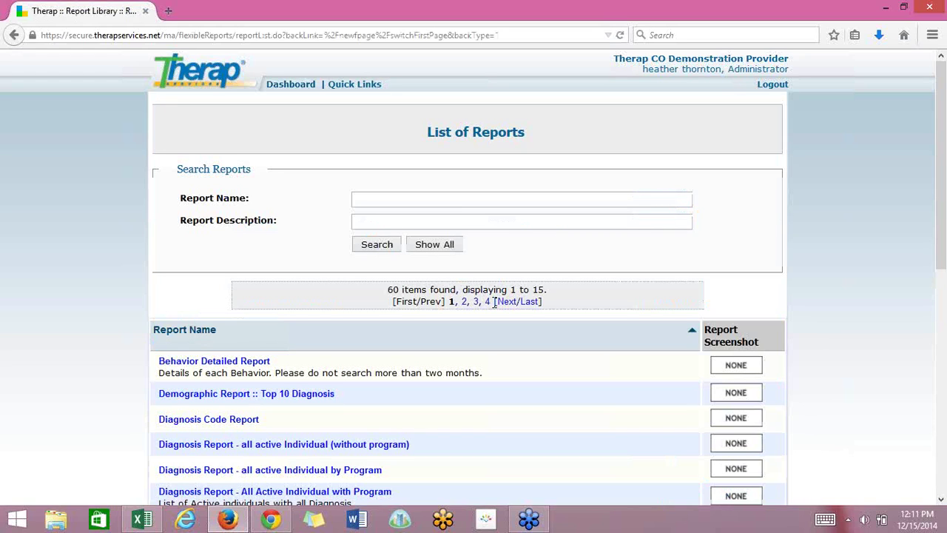
Step: Go back to the dashboard and open the ISP Data search for individual care records
{"action": "left_click", "coordinate": [290, 85]}
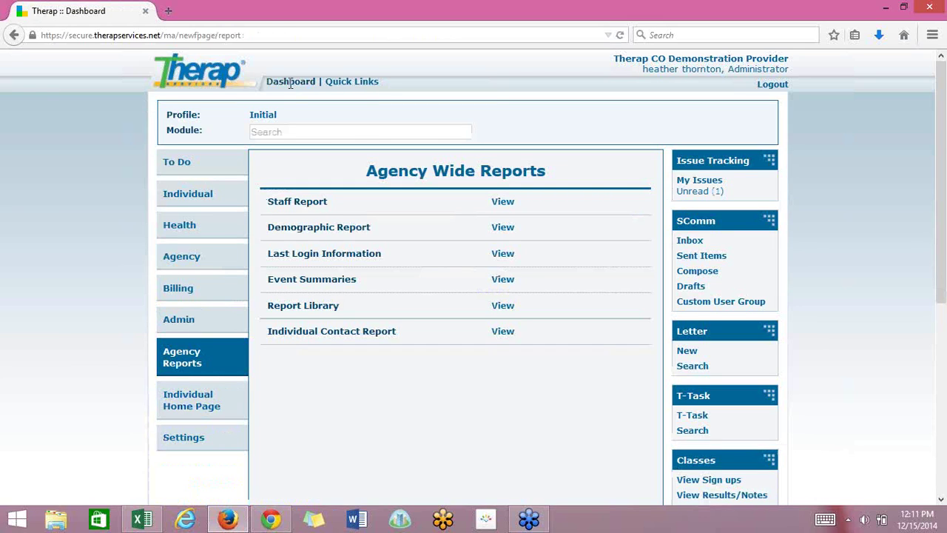
{"action": "left_click", "coordinate": [194, 199]}
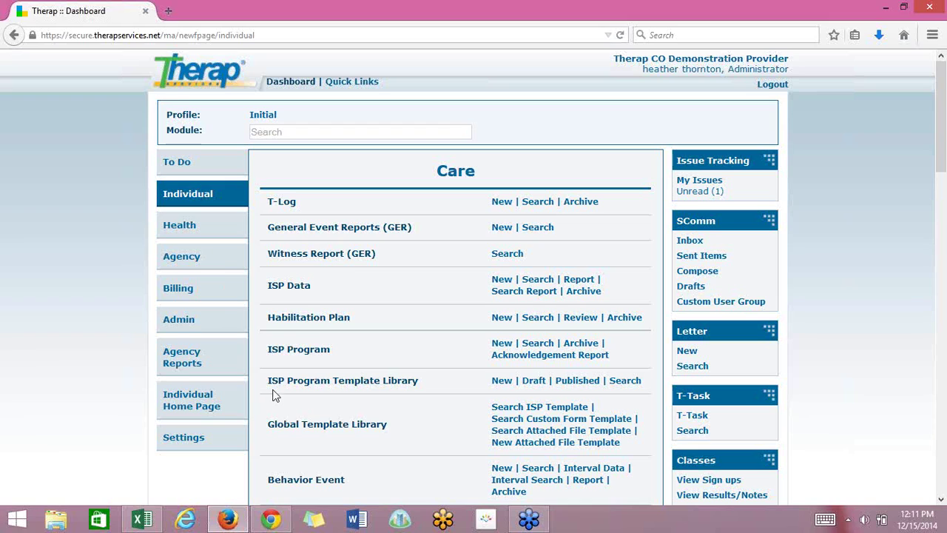
{"action": "left_click", "coordinate": [538, 280]}
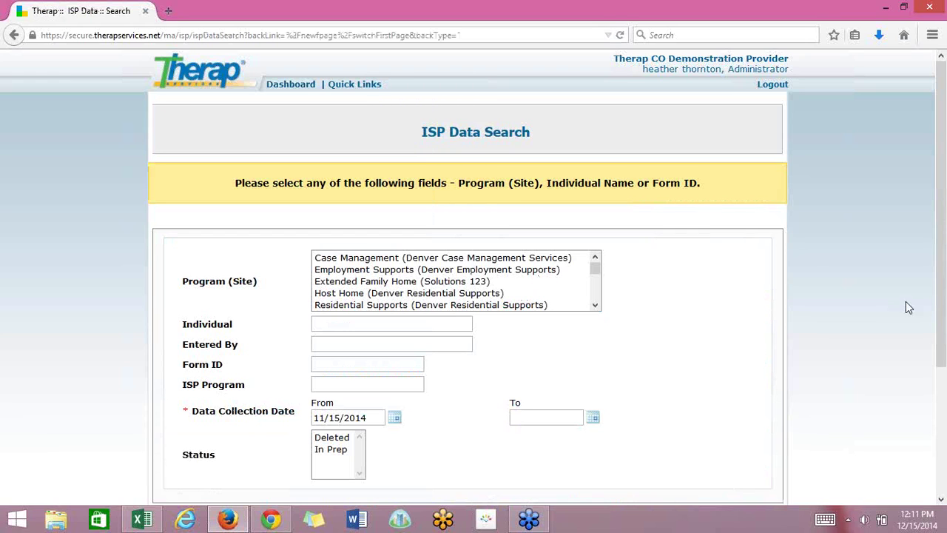
Step: Set the ISP Data search's data collection dates from 11/01/2014 to 11/30/2014
{"action": "left_click_drag", "start_coordinate": [942, 323], "coordinate": [943, 324]}
{"action": "scroll", "coordinate": [943, 324], "scroll_direction": "down", "scroll_amount": 3}
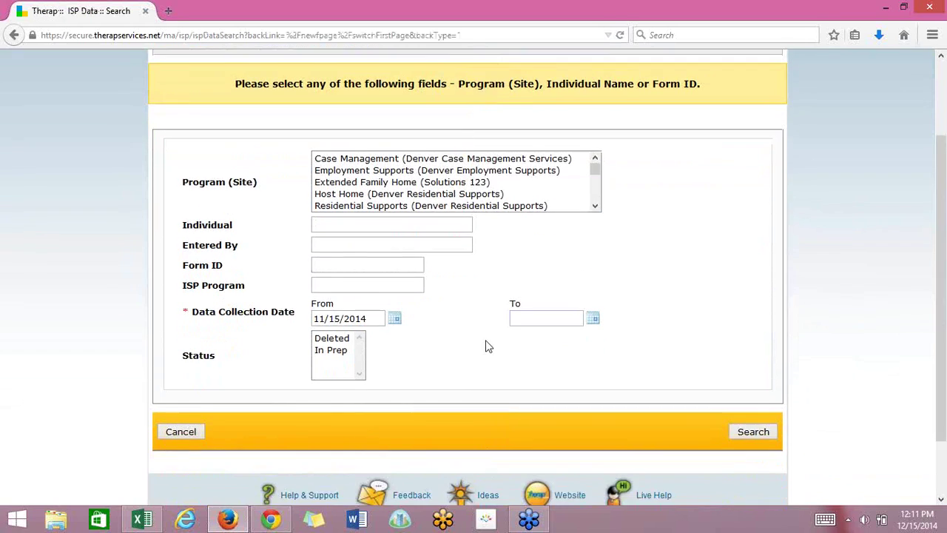
{"action": "left_click", "coordinate": [397, 319]}
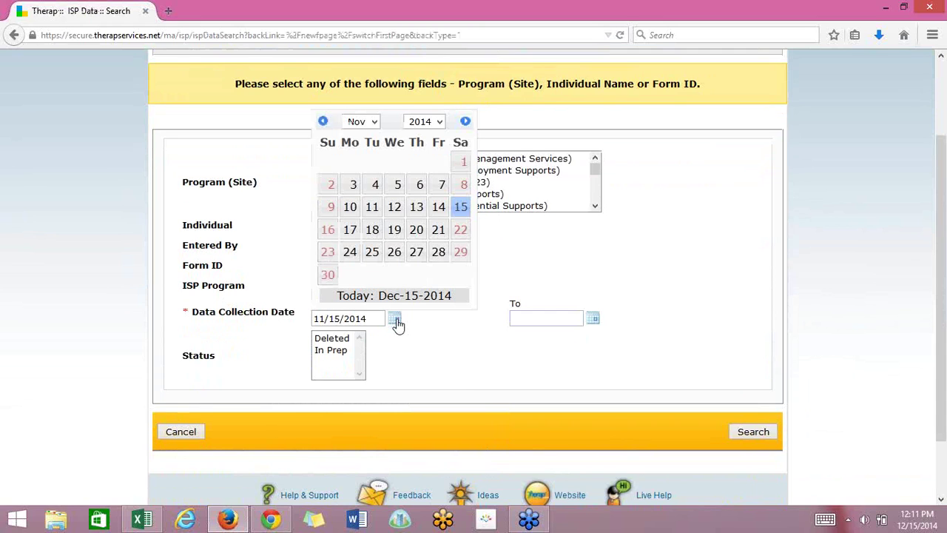
{"action": "left_click", "coordinate": [459, 162]}
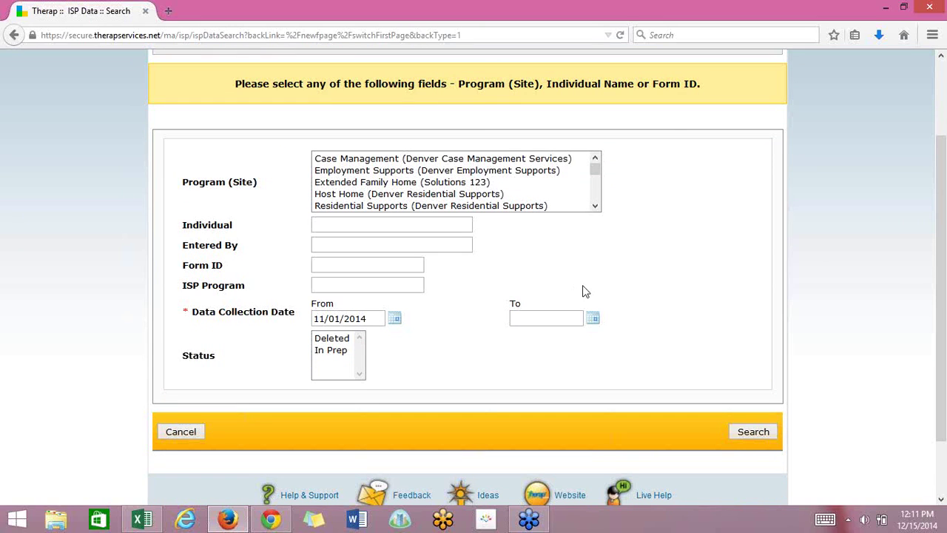
{"action": "left_click", "coordinate": [593, 319]}
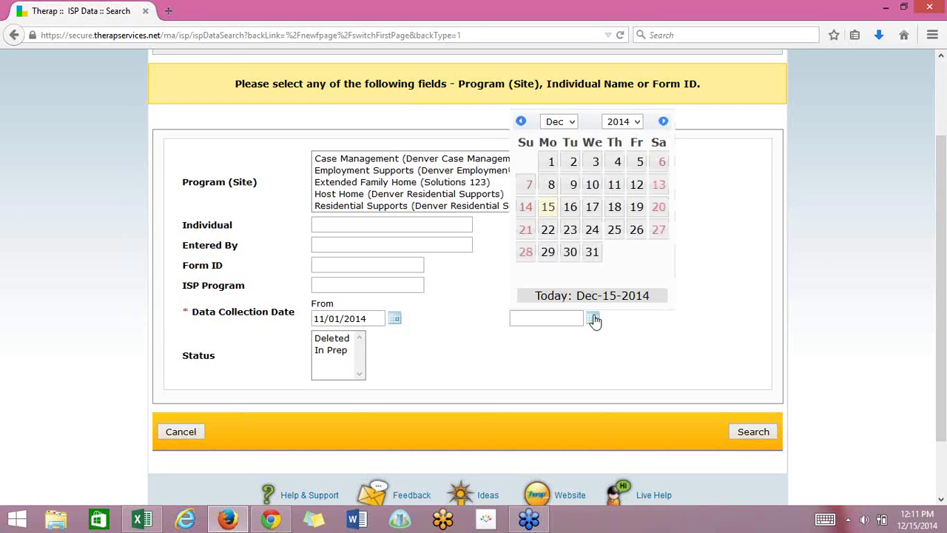
{"action": "left_click", "coordinate": [521, 123]}
{"action": "left_click", "coordinate": [521, 122]}
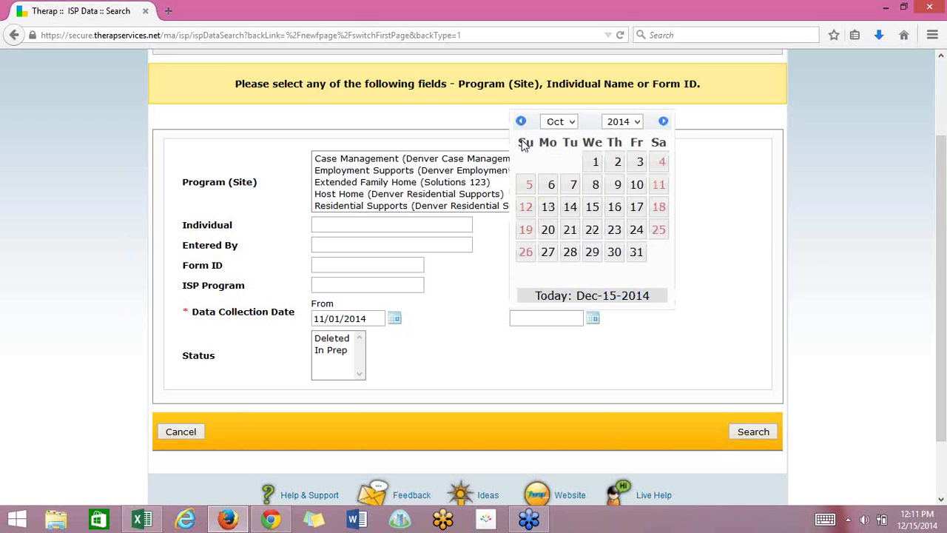
{"action": "left_click", "coordinate": [664, 122]}
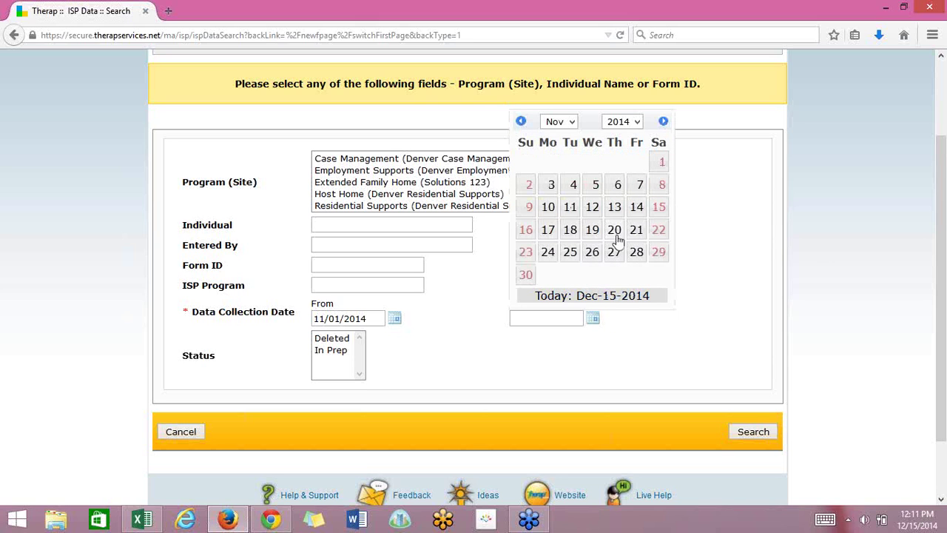
{"action": "left_click", "coordinate": [526, 274]}
Step: Search ISP data for Residential Supports (Denver Residential Supports) and open the detailed export ISP_Data_Search.xls in Microsoft Excel
{"action": "left_click", "coordinate": [476, 207]}
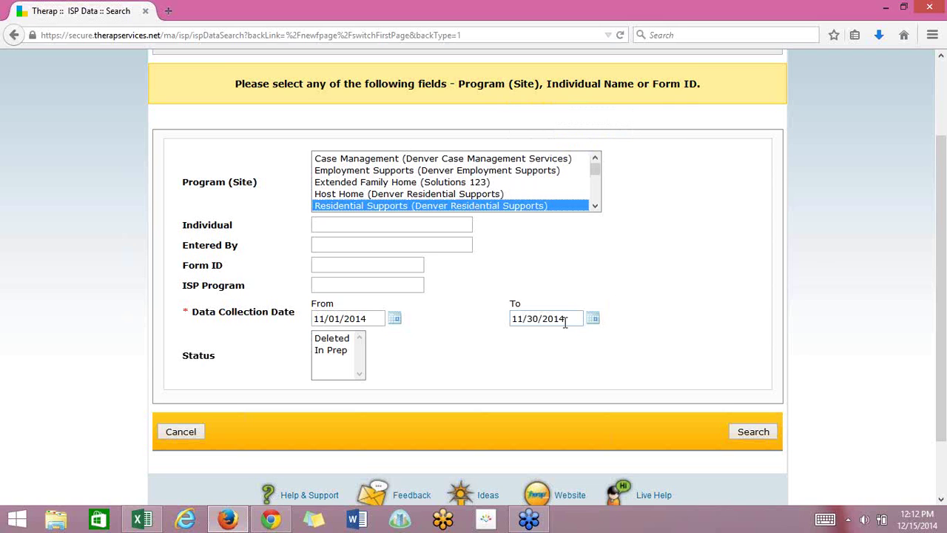
{"action": "left_click", "coordinate": [751, 432]}
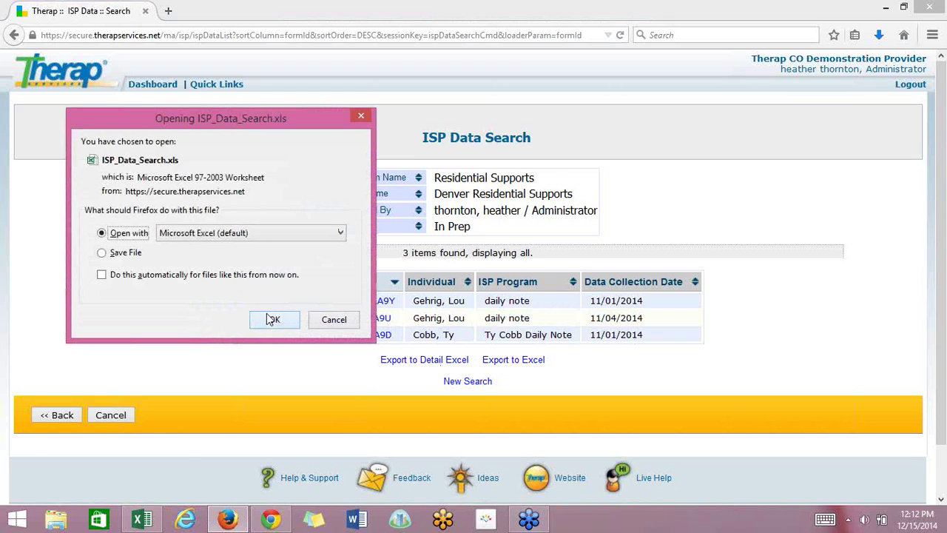
{"action": "left_click", "coordinate": [269, 321]}
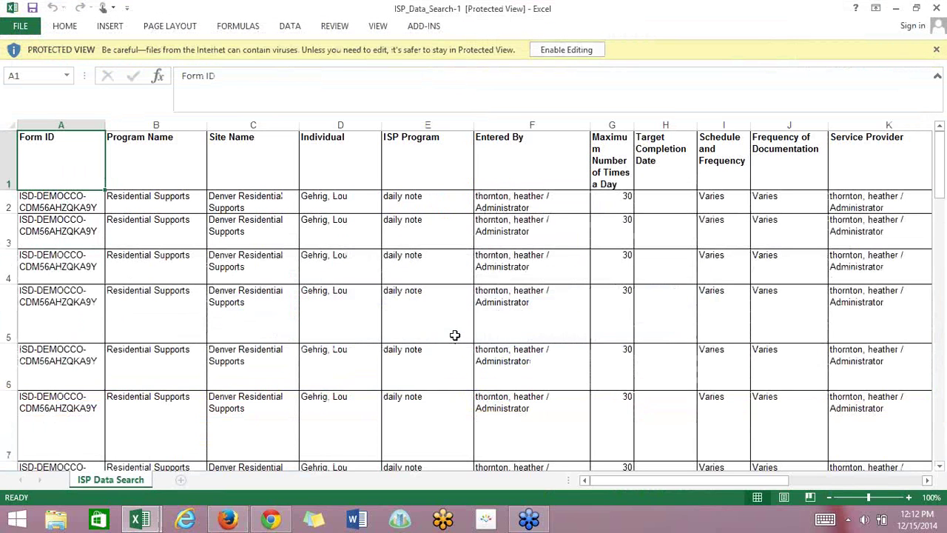
Step: Examine the exported ISP data column headings from Form ID across to Group Count and return to the first column
{"action": "key", "text": "Right"}
{"action": "key", "text": "Right"}
{"action": "key", "text": "Right"}
{"action": "key", "text": "Right"}
{"action": "key", "text": "Right"}
{"action": "key", "text": "Right"}
{"action": "key", "text": "Right"}
{"action": "key", "text": "Right"}
{"action": "key", "text": "Right"}
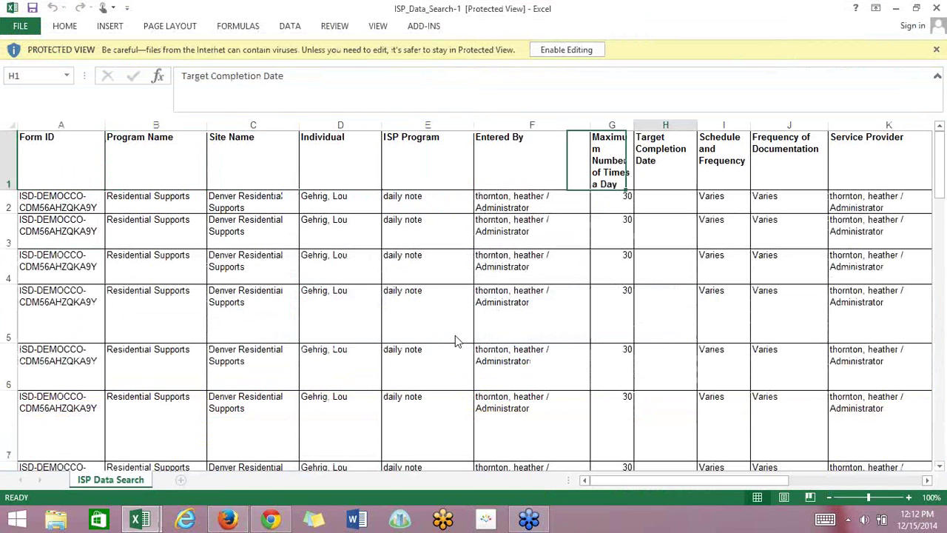
{"action": "key", "text": "Right"}
{"action": "key", "text": "Right"}
{"action": "key", "text": "Right"}
{"action": "key", "text": "Right"}
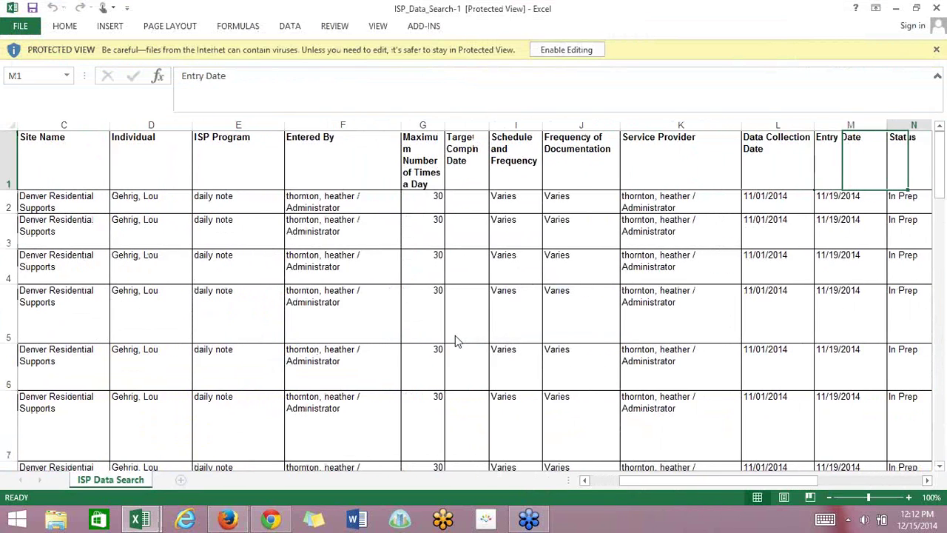
{"action": "key", "text": "Right"}
{"action": "key", "text": "Right"}
{"action": "key", "text": "Right"}
{"action": "key", "text": "Right"}
{"action": "key", "text": "Right"}
{"action": "key", "text": "Right"}
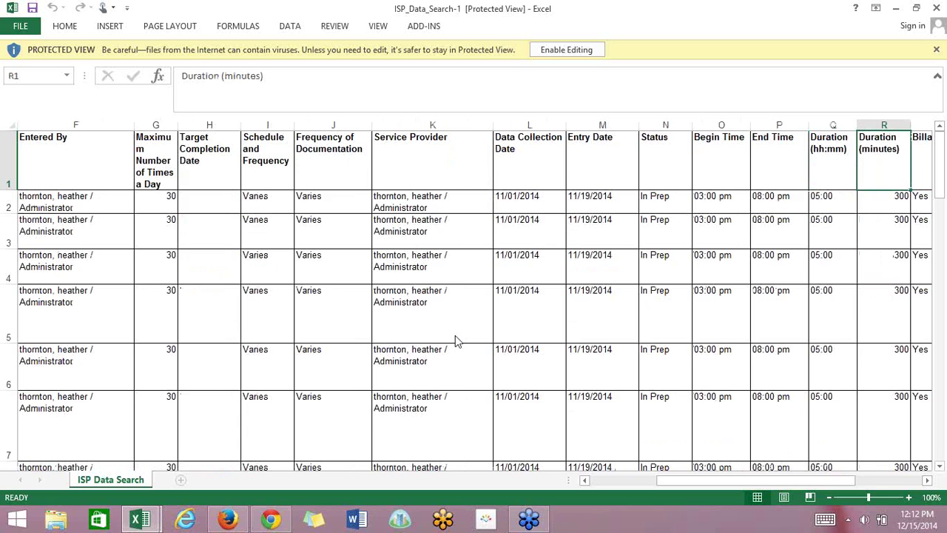
{"action": "key", "text": "Right"}
{"action": "key", "text": "Right"}
{"action": "key", "text": "Right"}
{"action": "key", "text": "Right"}
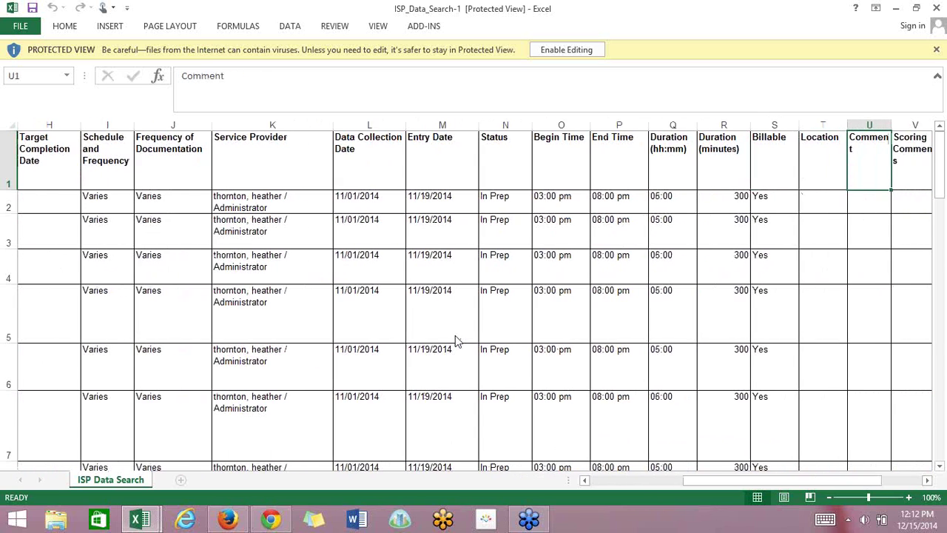
{"action": "key", "text": "Right"}
{"action": "key", "text": "Right"}
{"action": "key", "text": "Right"}
{"action": "key", "text": "Right"}
{"action": "key", "text": "Right"}
{"action": "key", "text": "Right"}
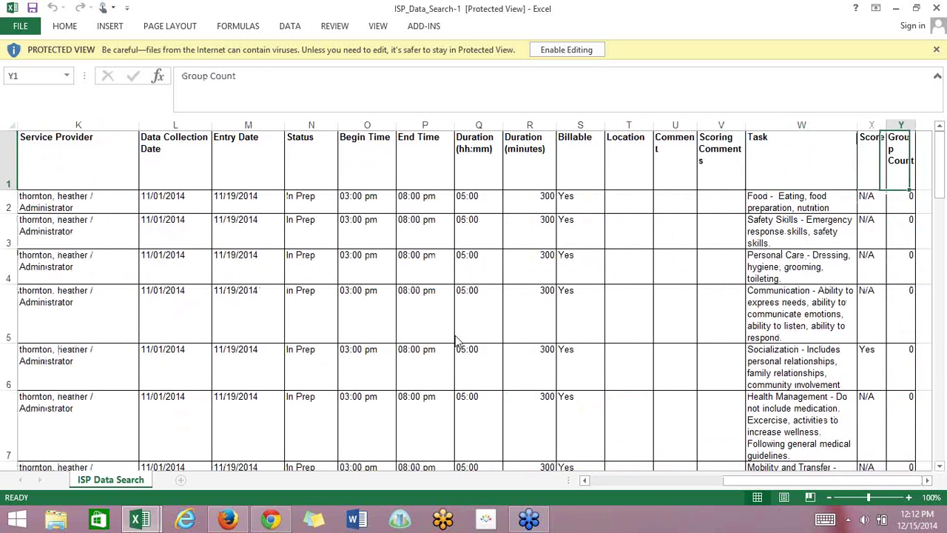
{"action": "key", "text": "Left"}
{"action": "key", "text": "Right"}
{"action": "key", "text": "Left"}
{"action": "key", "text": "Left"}
{"action": "key", "text": "Left"}
{"action": "key", "text": "Left"}
{"action": "key", "text": "Left"}
{"action": "key", "text": "Left"}
{"action": "key", "text": "Left"}
{"action": "key", "text": "Left"}
{"action": "key", "text": "Left"}
{"action": "key", "text": "Left"}
{"action": "key", "text": "Left"}
{"action": "key", "text": "Left"}
{"action": "key", "text": "Left"}
{"action": "key", "text": "Left"}
{"action": "key", "text": "Left"}
{"action": "key", "text": "Left"}
{"action": "key", "text": "Left"}
{"action": "key", "text": "Left"}
{"action": "key", "text": "Left"}
{"action": "key", "text": "Left"}
{"action": "key", "text": "Left"}
{"action": "key", "text": "Left"}
{"action": "key", "text": "Left"}
{"action": "key", "text": "Left"}
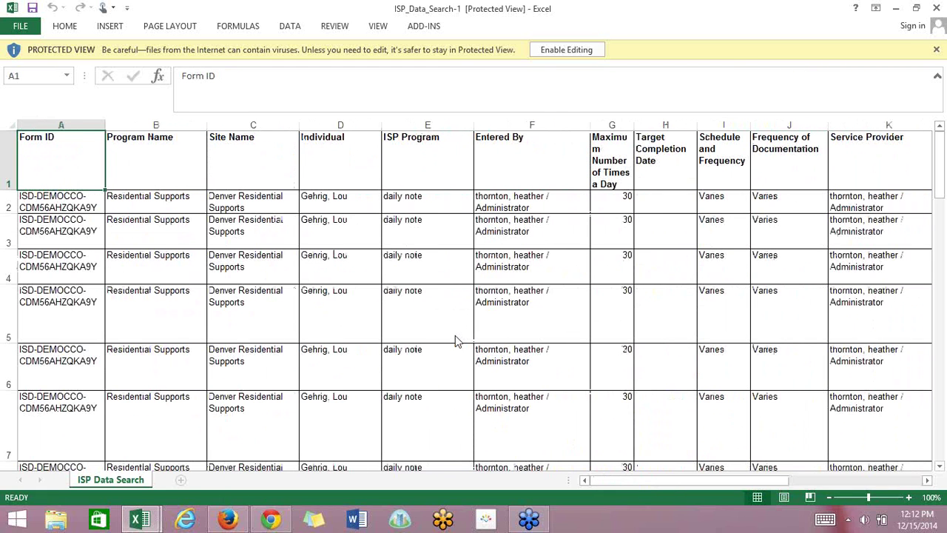
Step: Switch back to Therap in Firefox and open the ISP Program search from the dashboard
{"action": "left_click", "coordinate": [228, 520]}
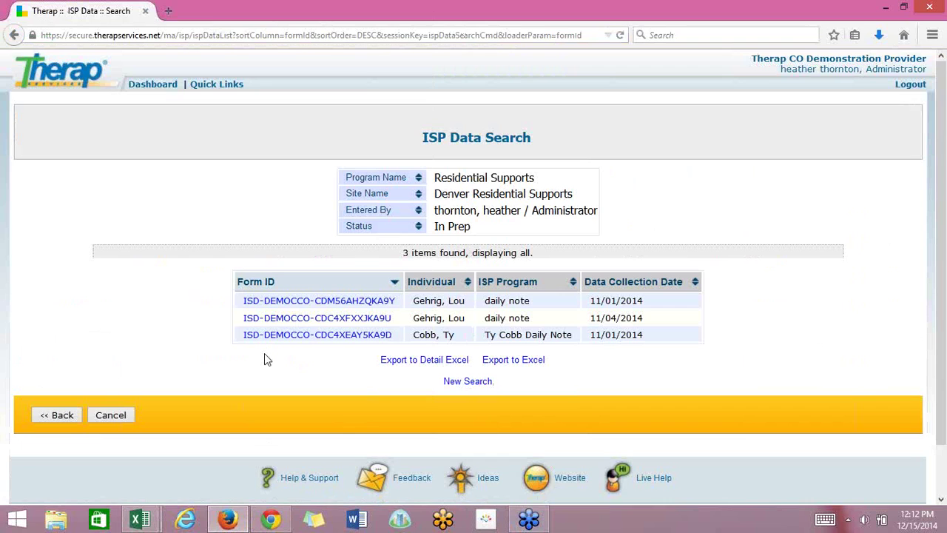
{"action": "left_click", "coordinate": [148, 88]}
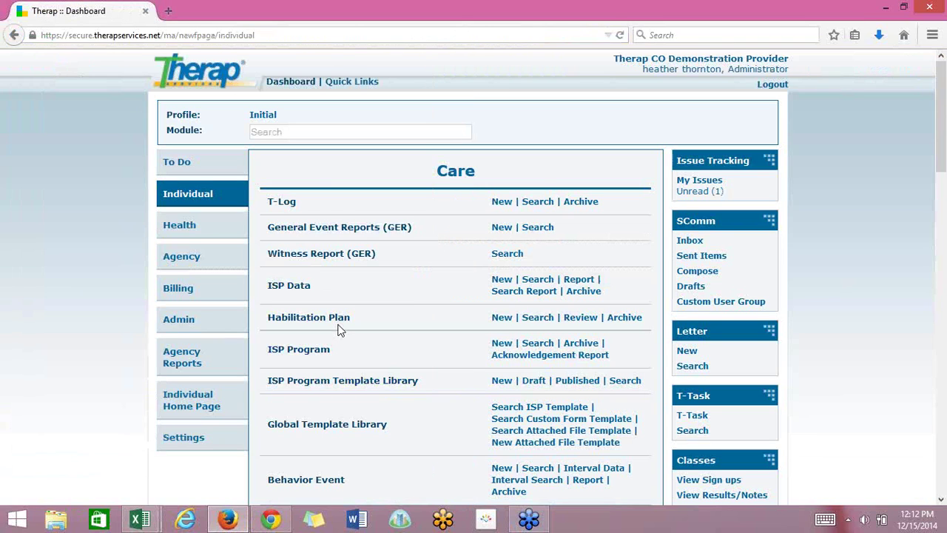
{"action": "left_click", "coordinate": [544, 348]}
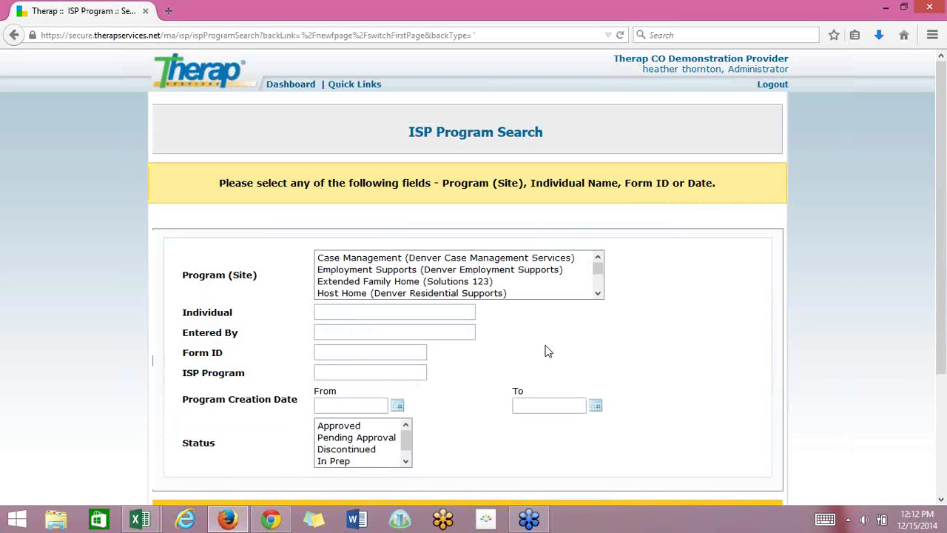
Step: Search for ISP programs under Wesco Day Hab Center (Renew Linn County)
{"action": "left_click_drag", "start_coordinate": [942, 311], "coordinate": [940, 389]}
{"action": "left_click", "coordinate": [753, 418]}
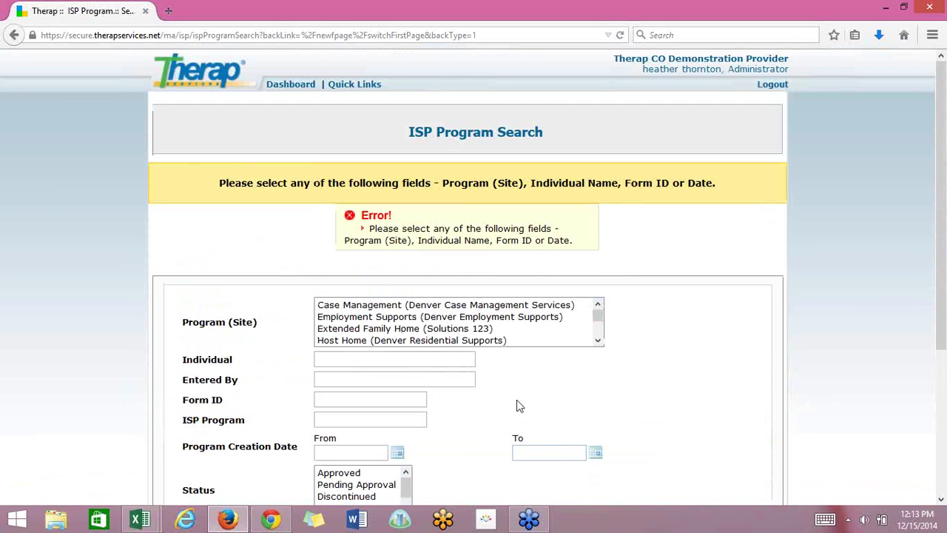
{"action": "scroll", "coordinate": [601, 345], "scroll_direction": "down", "scroll_amount": 3}
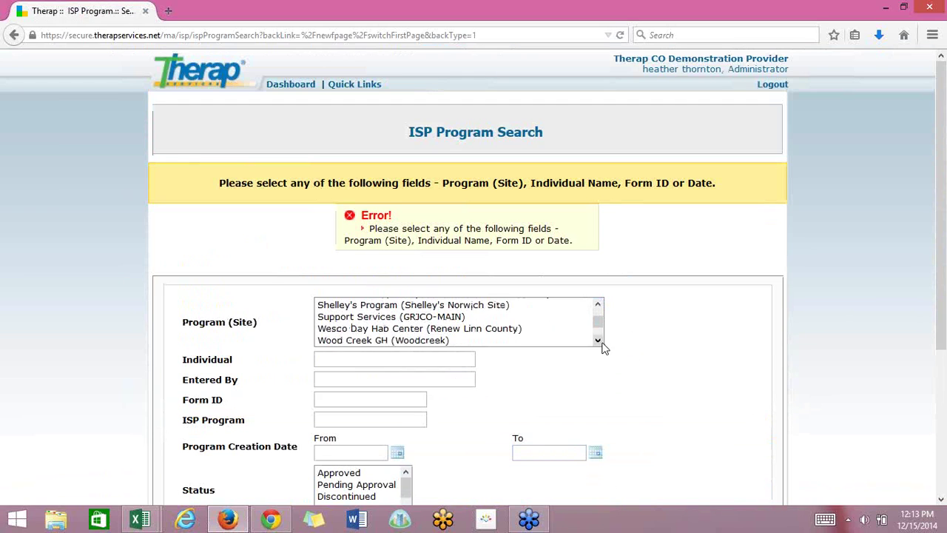
{"action": "left_click", "coordinate": [399, 331]}
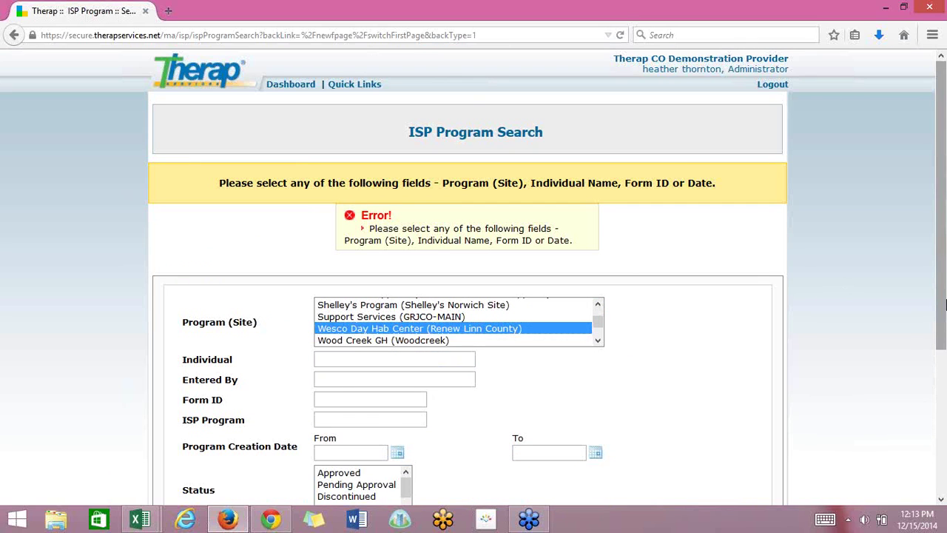
{"action": "scroll", "coordinate": [944, 304], "scroll_direction": "down", "scroll_amount": 3}
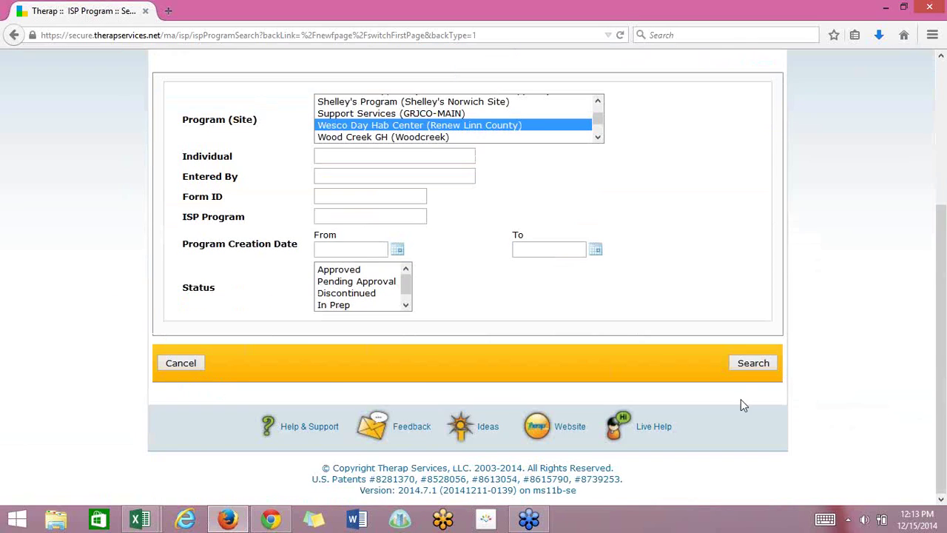
{"action": "left_click", "coordinate": [753, 363]}
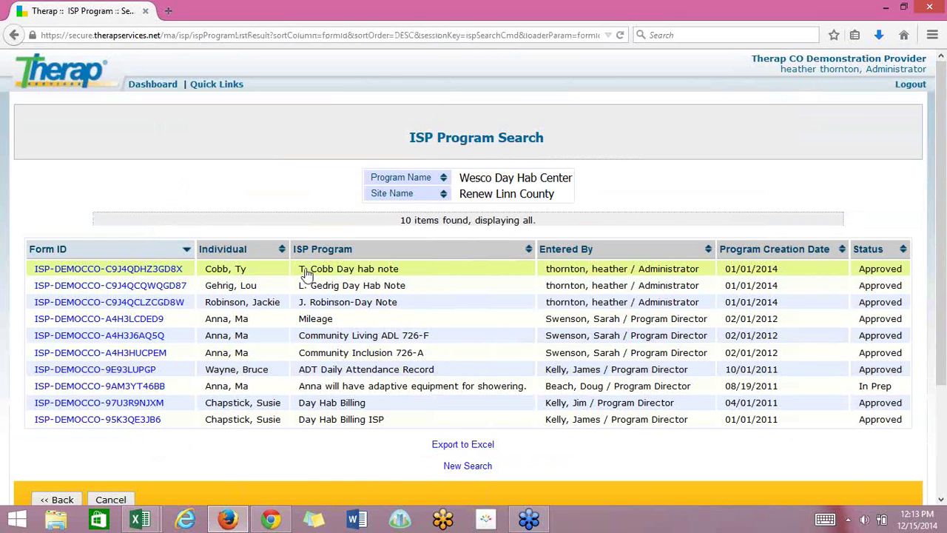
Step: Open the first listed day hab note program with dynamic data and examine its description, scoring details and tasks
{"action": "left_click", "coordinate": [306, 273]}
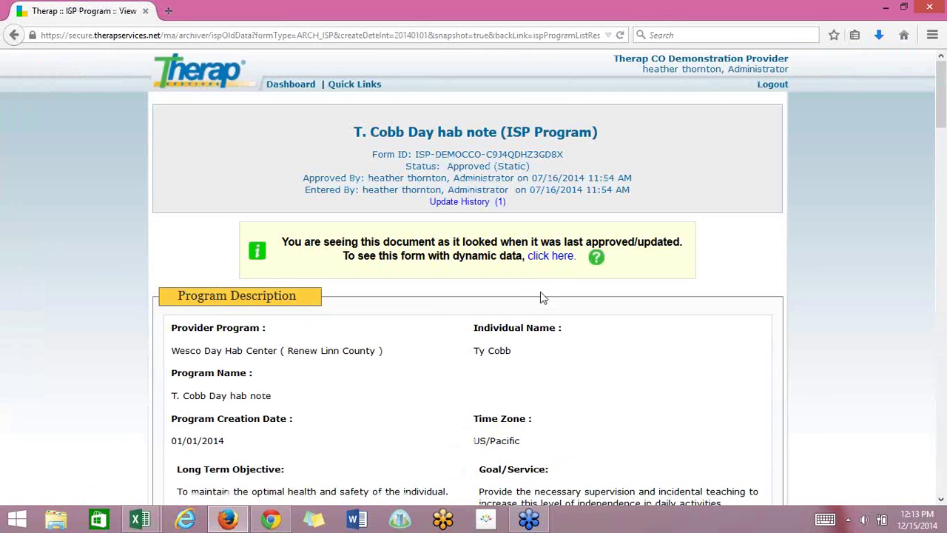
{"action": "left_click", "coordinate": [553, 259]}
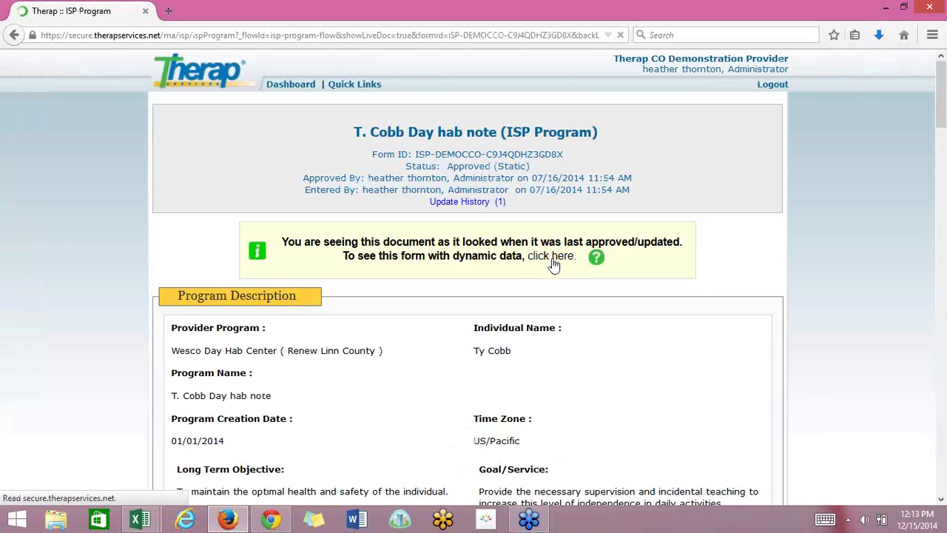
{"action": "scroll", "coordinate": [787, 328], "scroll_direction": "down", "scroll_amount": 5}
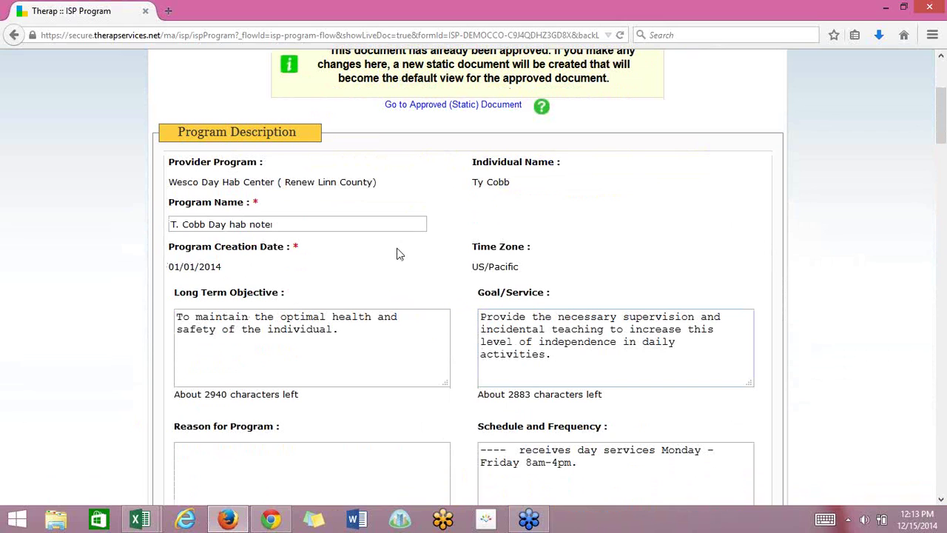
{"action": "scroll", "coordinate": [397, 254], "scroll_direction": "down", "scroll_amount": 9}
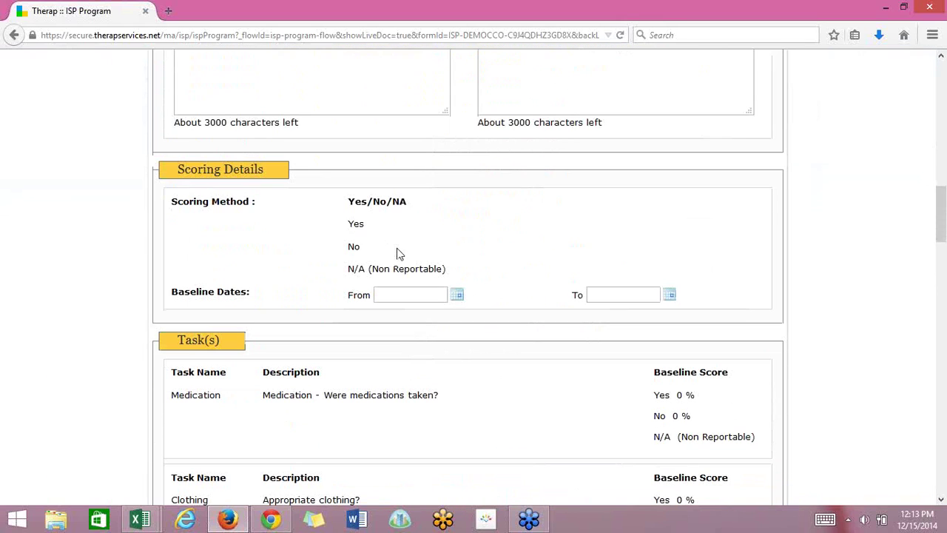
{"action": "scroll", "coordinate": [397, 254], "scroll_direction": "down", "scroll_amount": 5}
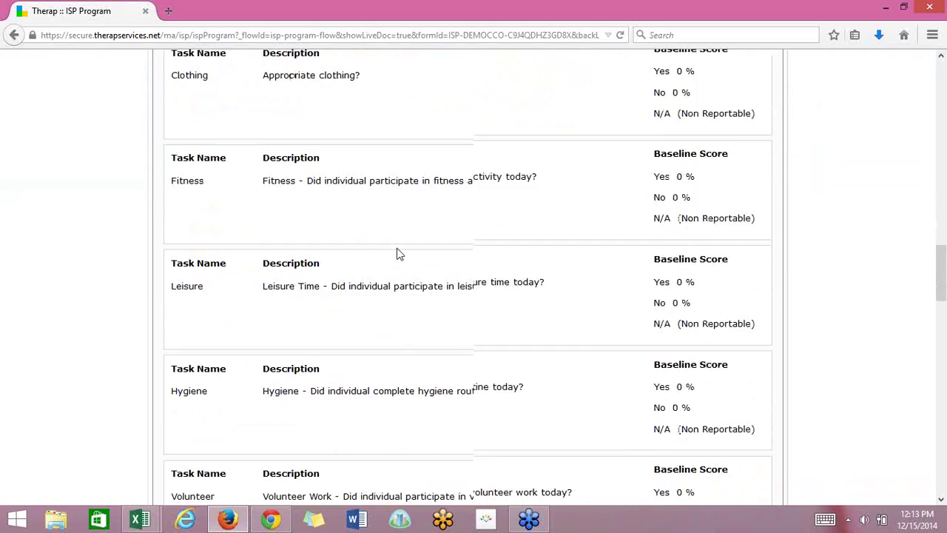
Step: Mark the day hab note as a billable ISP program in its other details and update the form, confirming the new static document
{"action": "scroll", "coordinate": [397, 254], "scroll_direction": "down", "scroll_amount": 10}
{"action": "scroll", "coordinate": [396, 254], "scroll_direction": "down", "scroll_amount": 3}
{"action": "scroll", "coordinate": [397, 254], "scroll_direction": "up", "scroll_amount": 4}
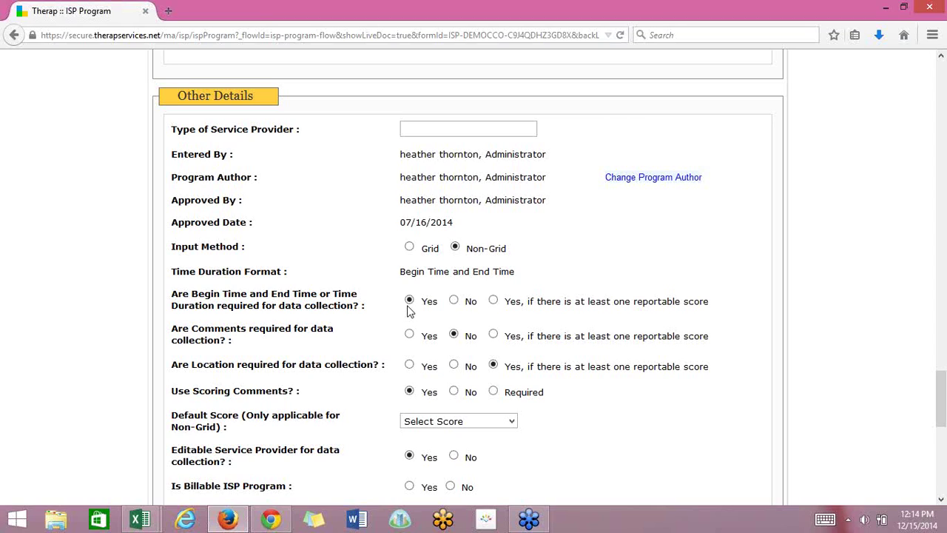
{"action": "scroll", "coordinate": [409, 311], "scroll_direction": "down", "scroll_amount": 5}
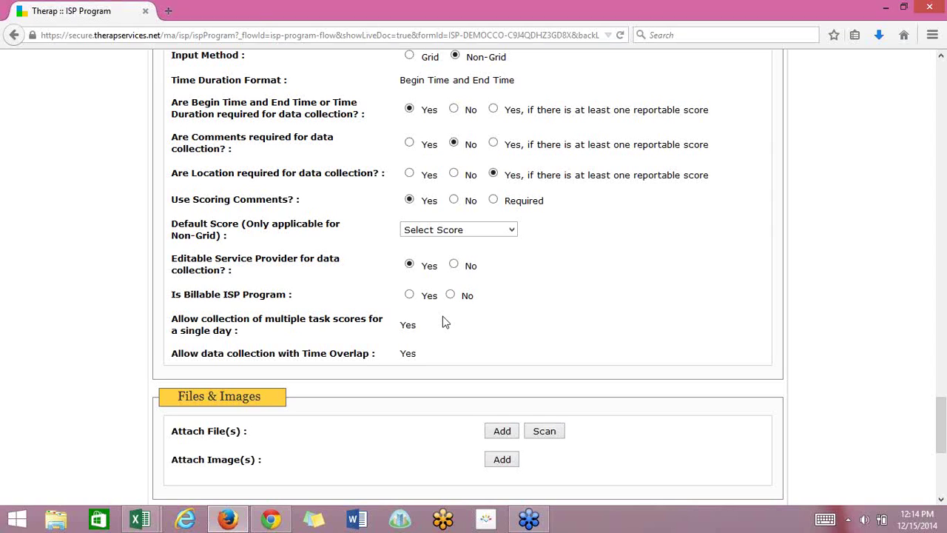
{"action": "left_click", "coordinate": [411, 295]}
{"action": "scroll", "coordinate": [946, 425], "scroll_direction": "down", "scroll_amount": 5}
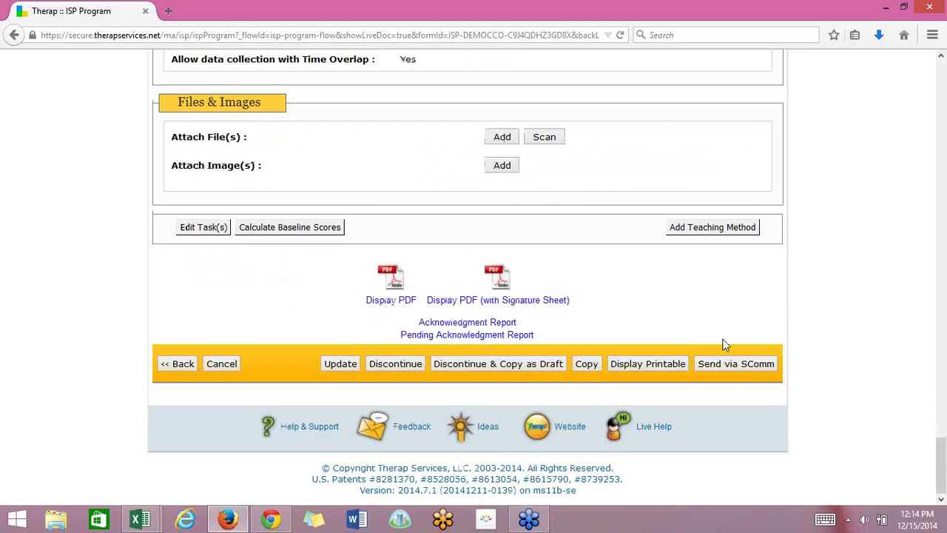
{"action": "left_click", "coordinate": [341, 363]}
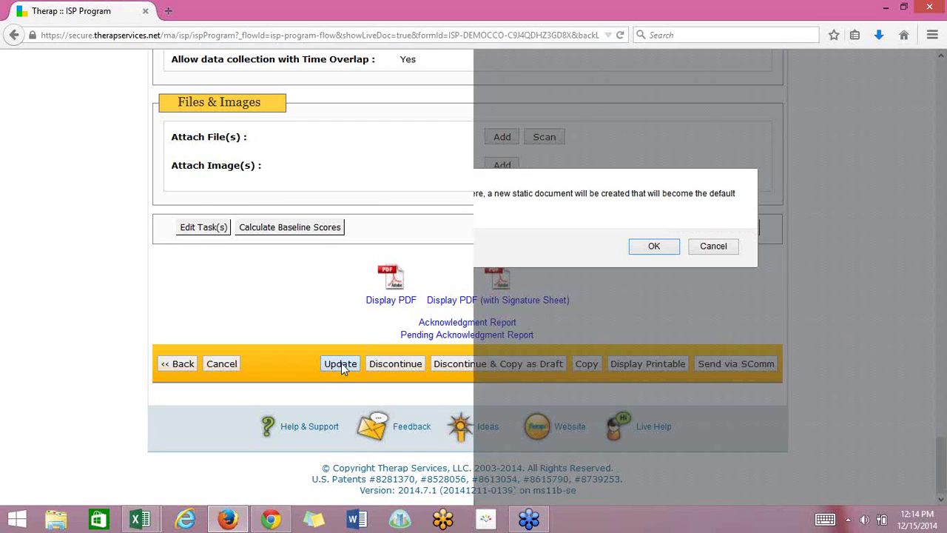
{"action": "left_click", "coordinate": [649, 248]}
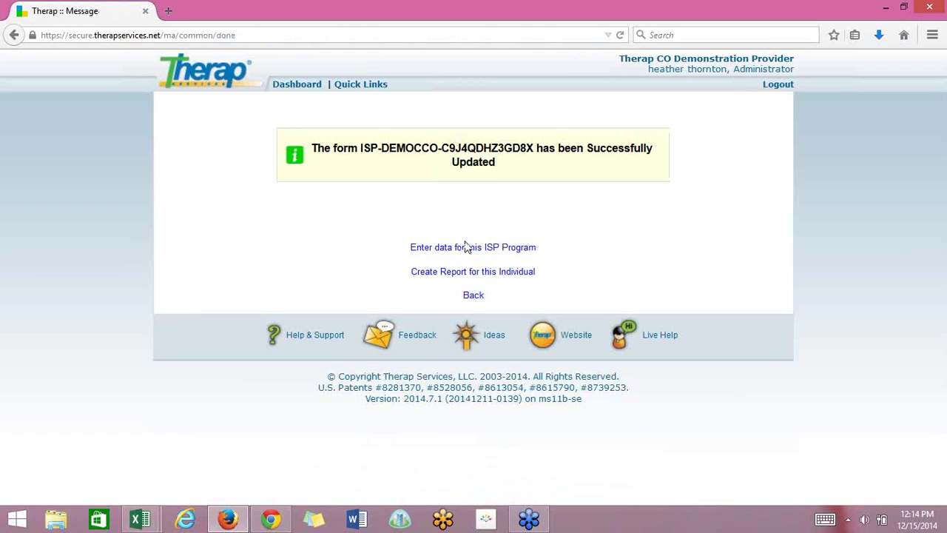
Step: Start data entry for the updated day hab program, acknowledging the program and submitting 12/15/2014 as the collection date
{"action": "left_click", "coordinate": [469, 250]}
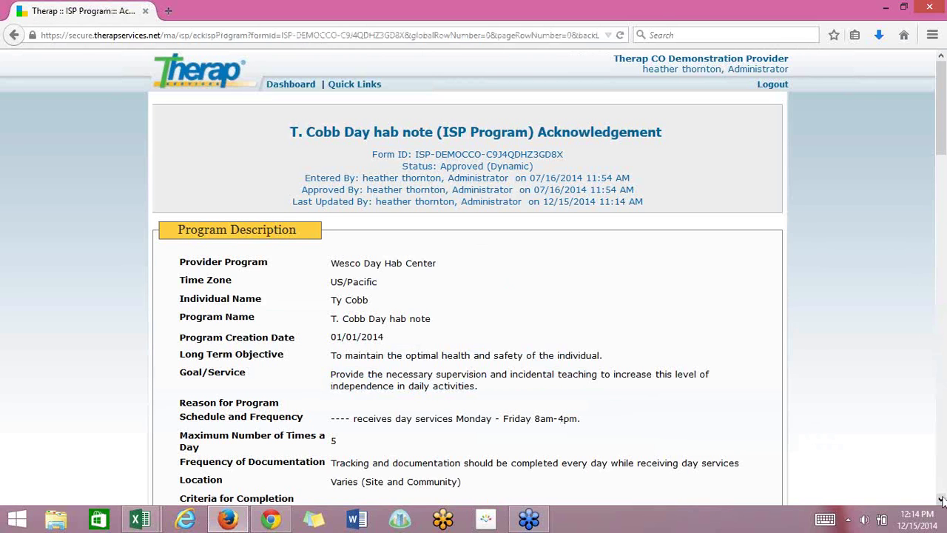
{"action": "scroll", "coordinate": [943, 502], "scroll_direction": "down", "scroll_amount": 5}
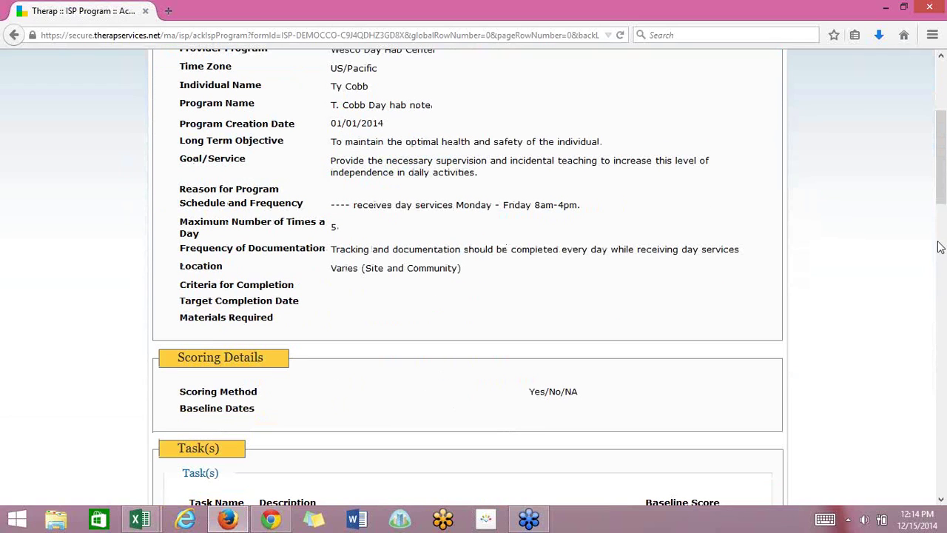
{"action": "left_click_drag", "start_coordinate": [944, 213], "coordinate": [944, 492]}
{"action": "left_click", "coordinate": [707, 409]}
{"action": "left_click", "coordinate": [541, 247]}
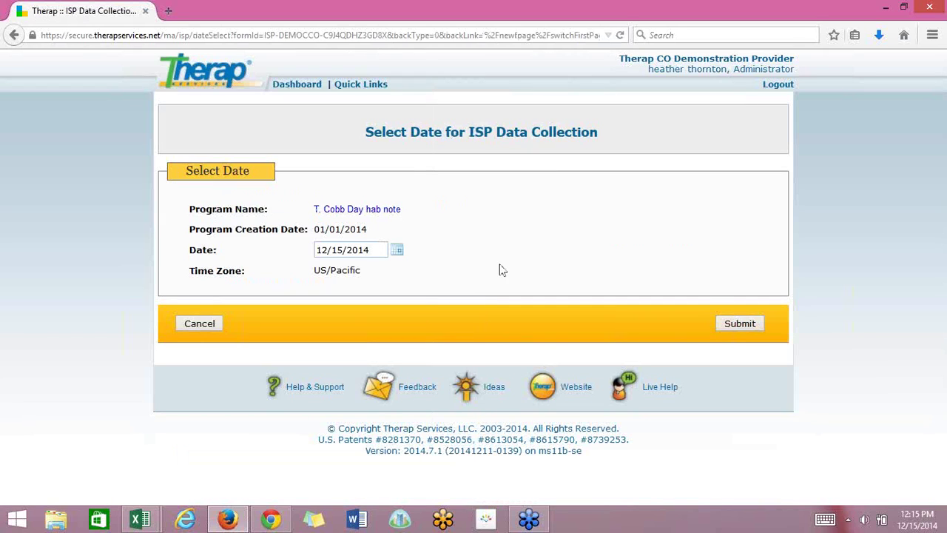
{"action": "left_click", "coordinate": [725, 330]}
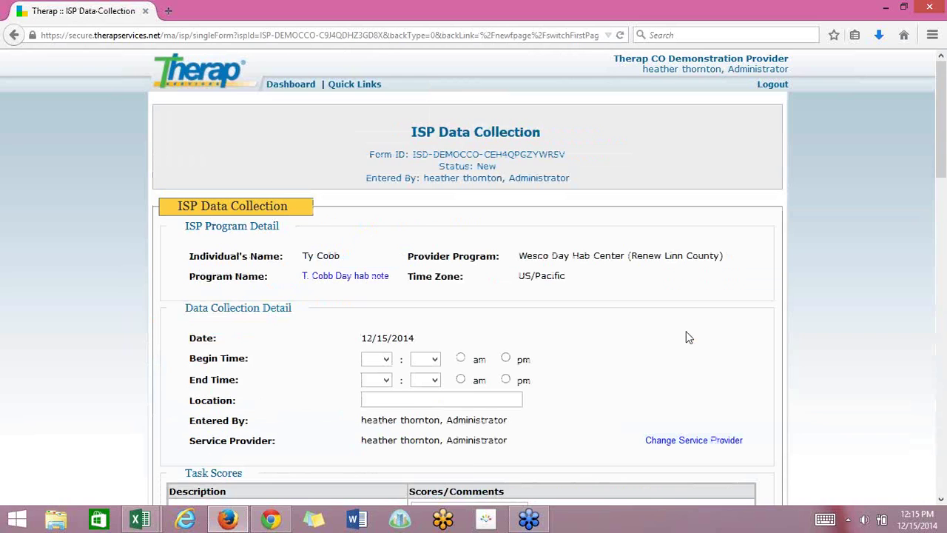
Step: Review the data collection form's task scores, switch Billable to No and back to Yes, and leave the form without saving
{"action": "scroll", "coordinate": [687, 338], "scroll_direction": "down", "scroll_amount": 8}
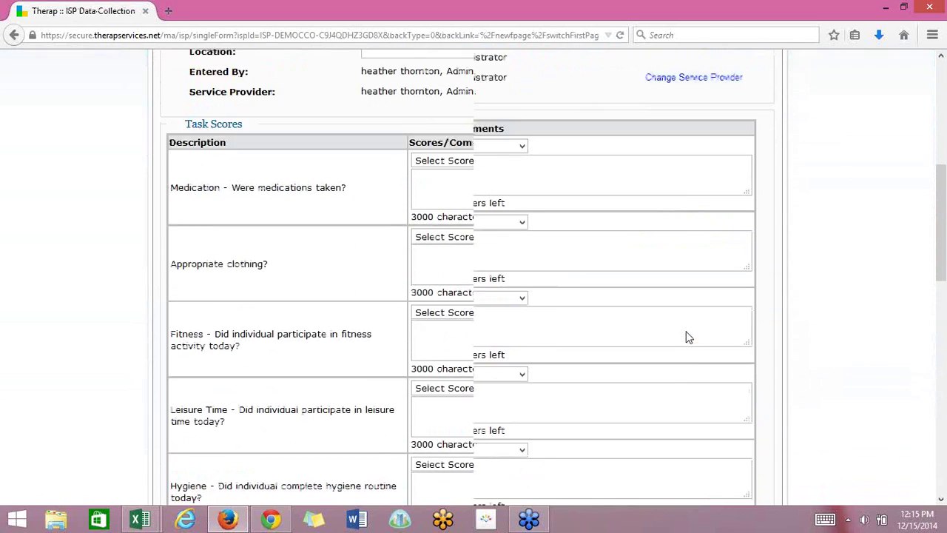
{"action": "scroll", "coordinate": [687, 338], "scroll_direction": "down", "scroll_amount": 18}
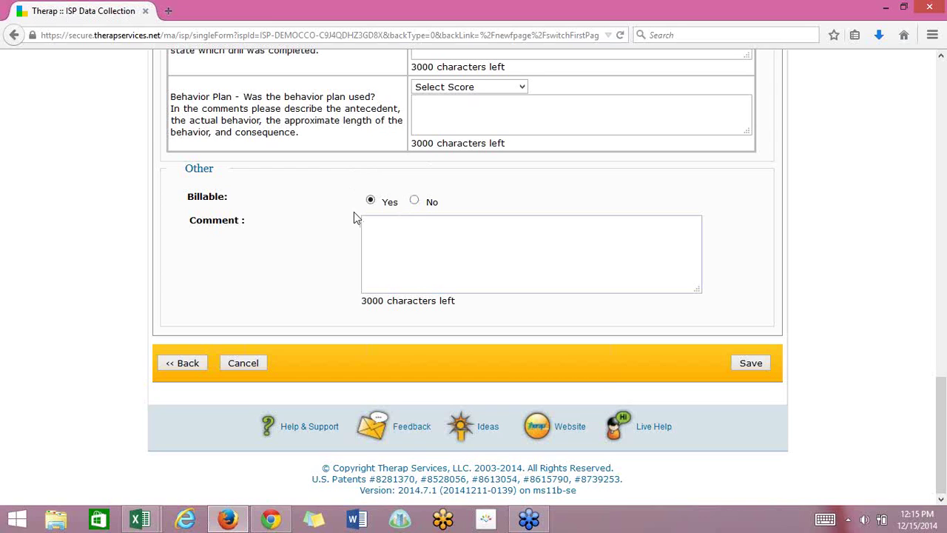
{"action": "left_click", "coordinate": [416, 203]}
{"action": "left_click", "coordinate": [372, 201]}
{"action": "left_click", "coordinate": [447, 207]}
{"action": "left_click", "coordinate": [179, 362]}
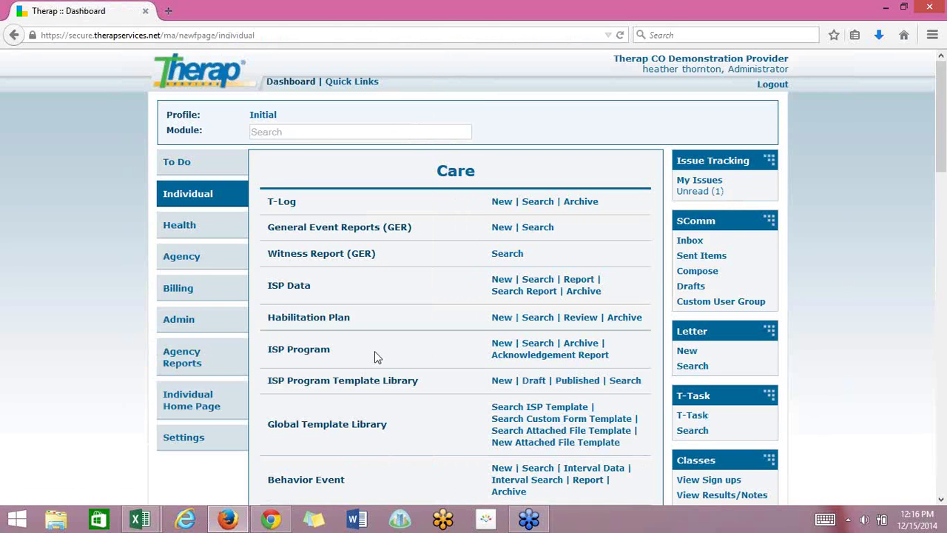
Step: Open the professional claim Service Authorization search in the billing area and run it with the default criteria
{"action": "scroll", "coordinate": [375, 356], "scroll_direction": "down", "scroll_amount": 2}
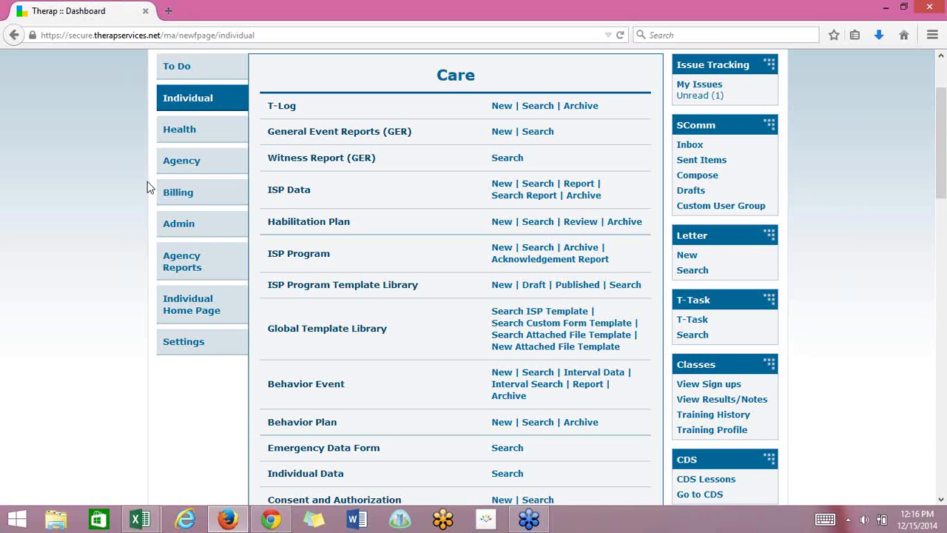
{"action": "left_click", "coordinate": [176, 193]}
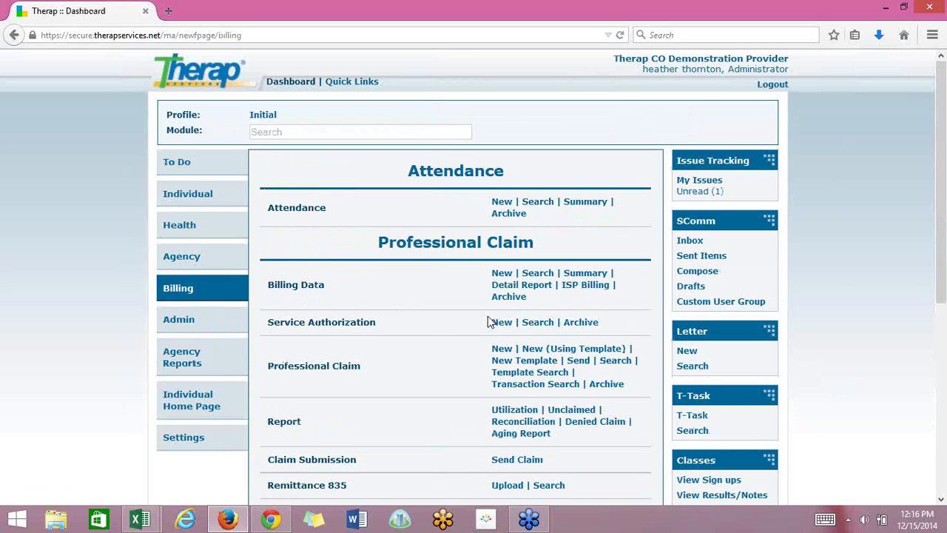
{"action": "left_click", "coordinate": [546, 323]}
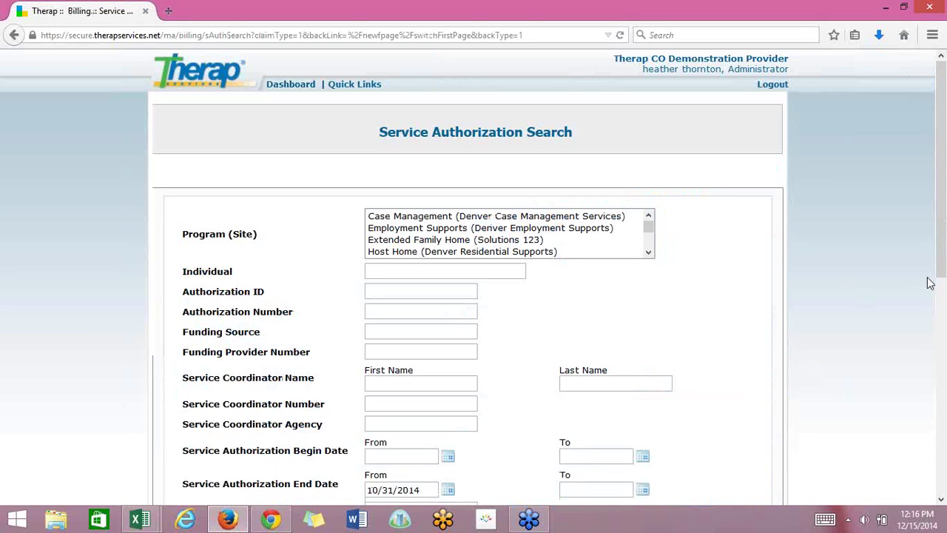
{"action": "left_click_drag", "start_coordinate": [944, 262], "coordinate": [934, 454]}
{"action": "left_click", "coordinate": [750, 393]}
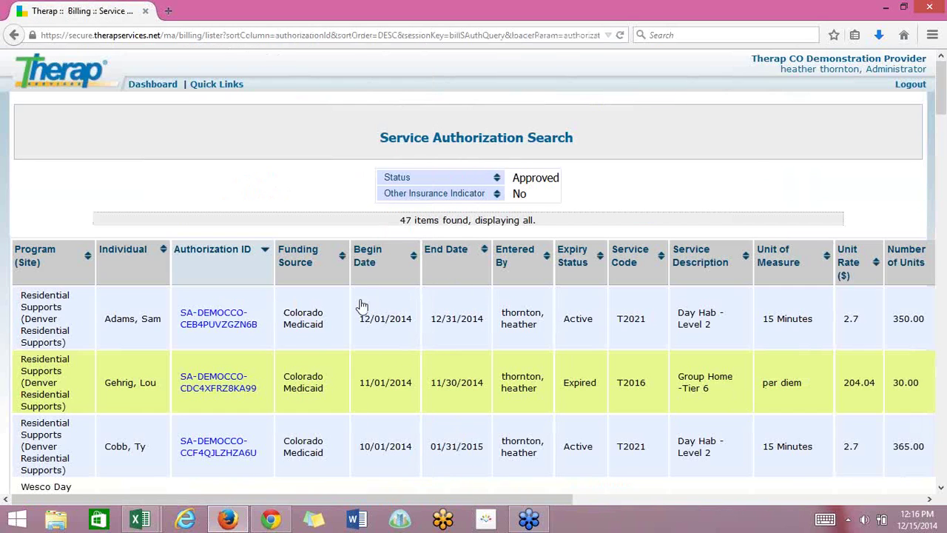
Step: Open the expired Group Home -Tier 6 authorization and examine its service's units, diagnosis codes and data collection method
{"action": "left_click", "coordinate": [232, 380]}
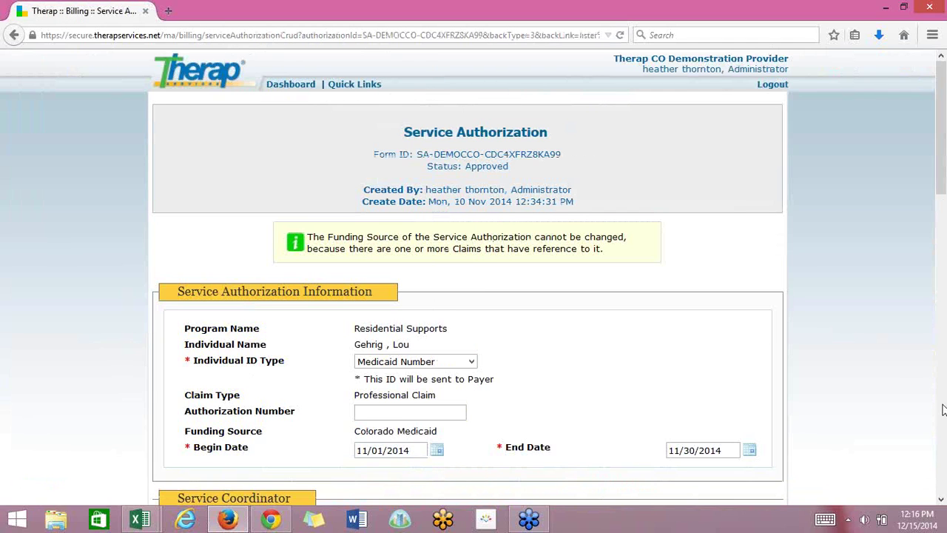
{"action": "scroll", "coordinate": [942, 502], "scroll_direction": "down", "scroll_amount": 9}
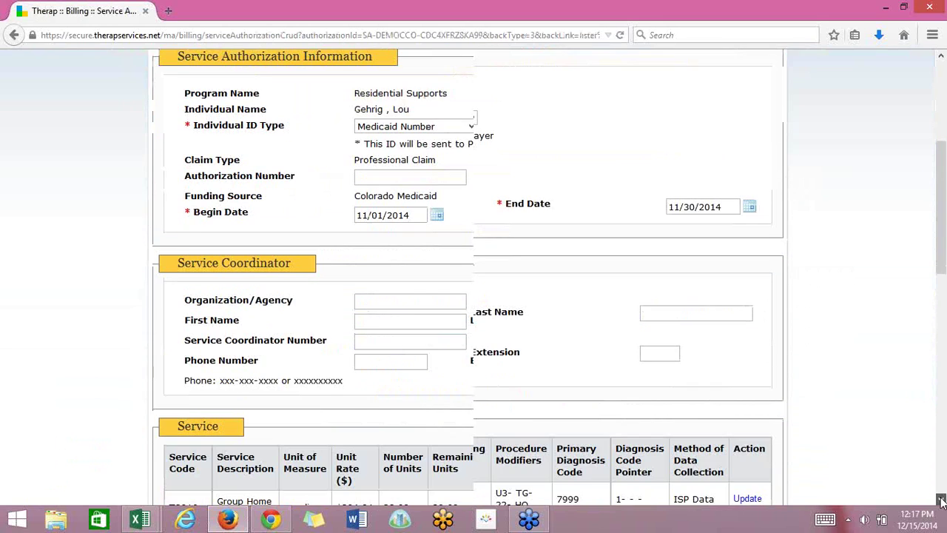
{"action": "left_click", "coordinate": [748, 346]}
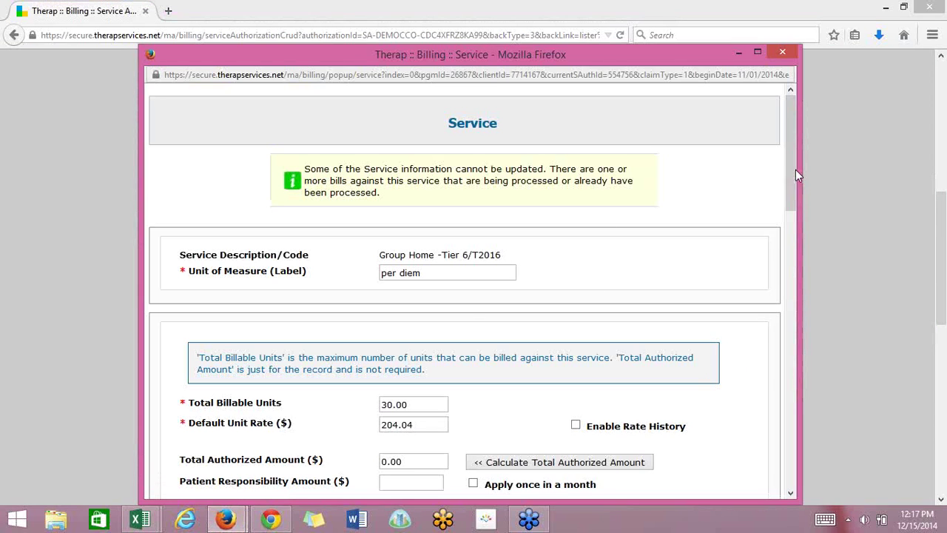
{"action": "left_click_drag", "start_coordinate": [788, 181], "coordinate": [799, 265]}
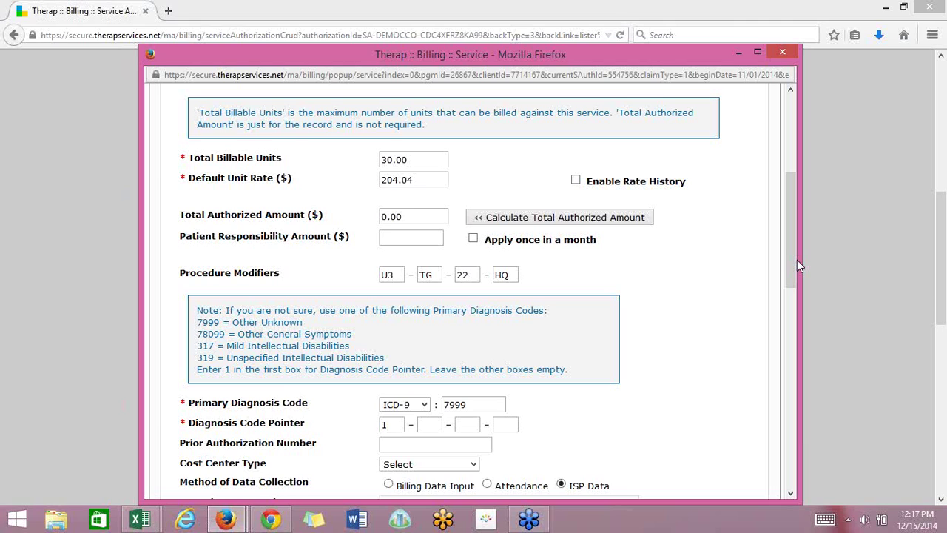
{"action": "left_click_drag", "start_coordinate": [793, 268], "coordinate": [787, 347]}
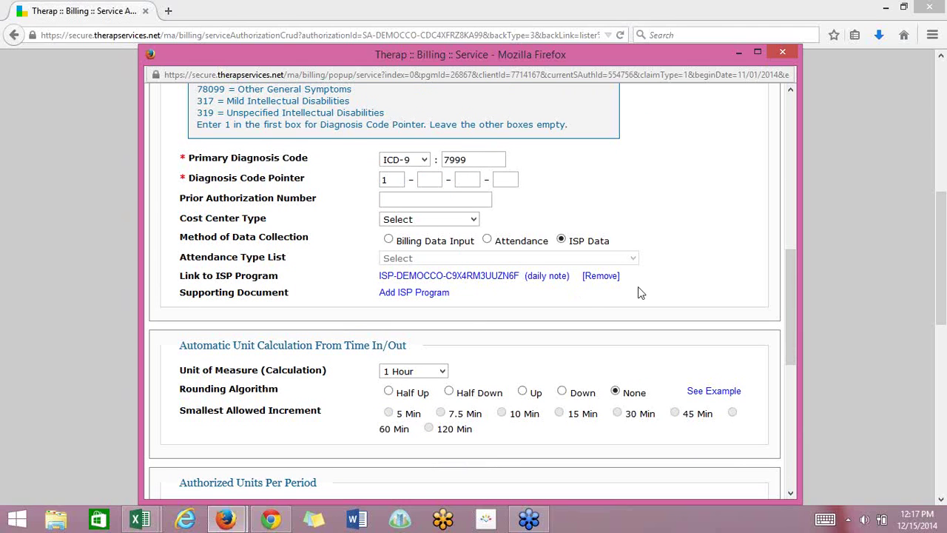
Step: Remove the linked daily note ISP program from the service and link the same program again
{"action": "scroll", "coordinate": [610, 281], "scroll_direction": "down", "scroll_amount": 4}
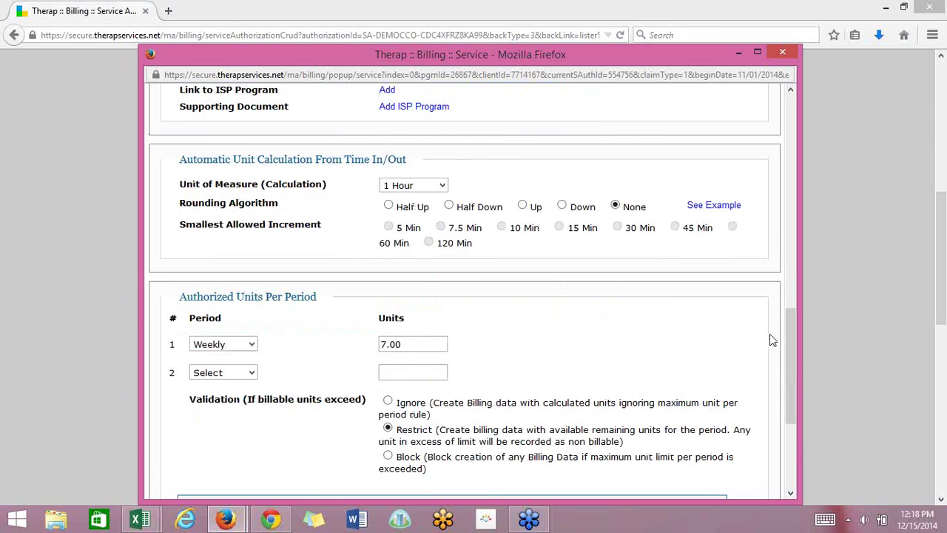
{"action": "left_click_drag", "start_coordinate": [793, 358], "coordinate": [773, 309]}
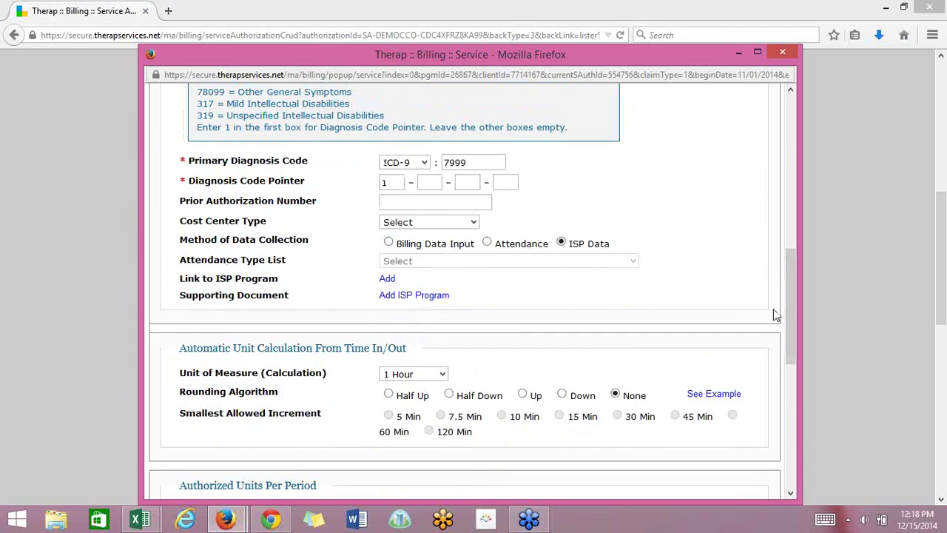
{"action": "left_click", "coordinate": [389, 279]}
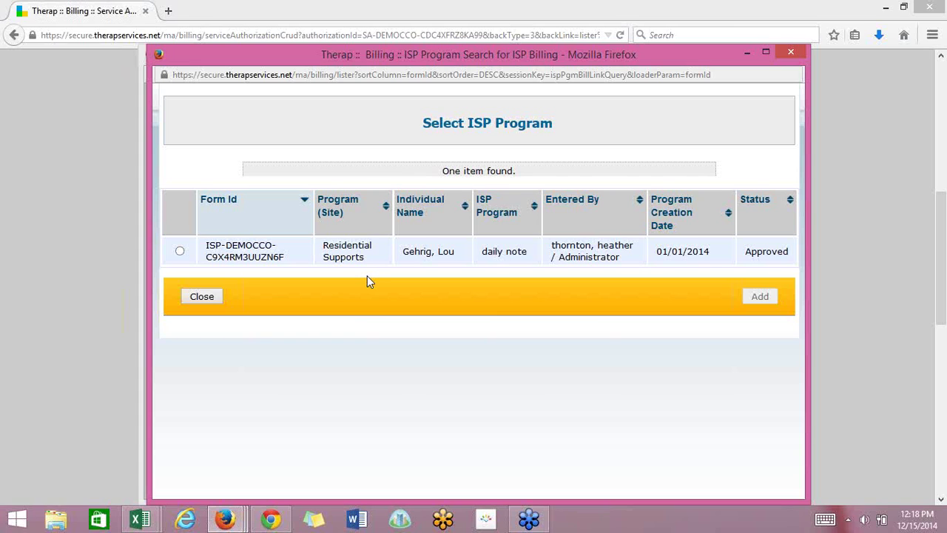
{"action": "left_click", "coordinate": [180, 251]}
{"action": "left_click", "coordinate": [765, 296]}
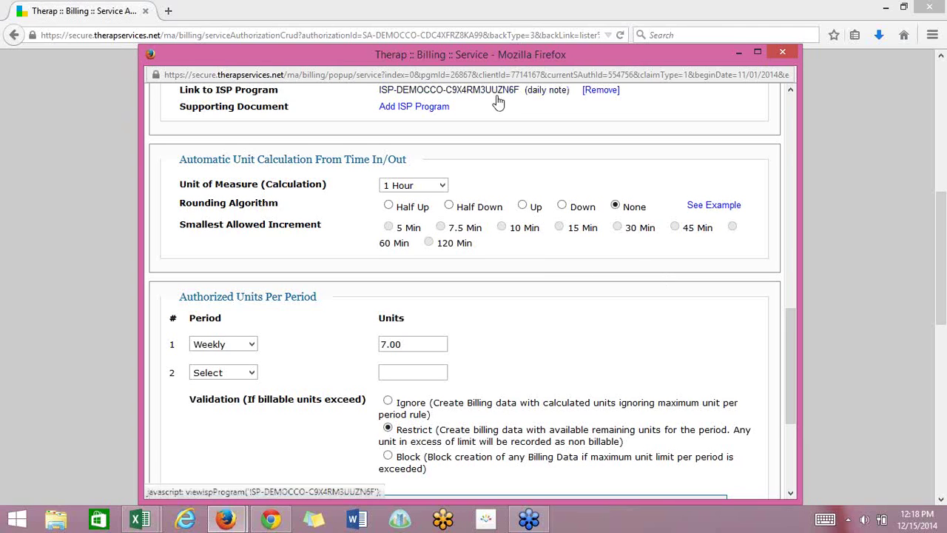
Step: View the linked daily note program down to its billable settings, and close both the program and the service window
{"action": "left_click", "coordinate": [496, 99]}
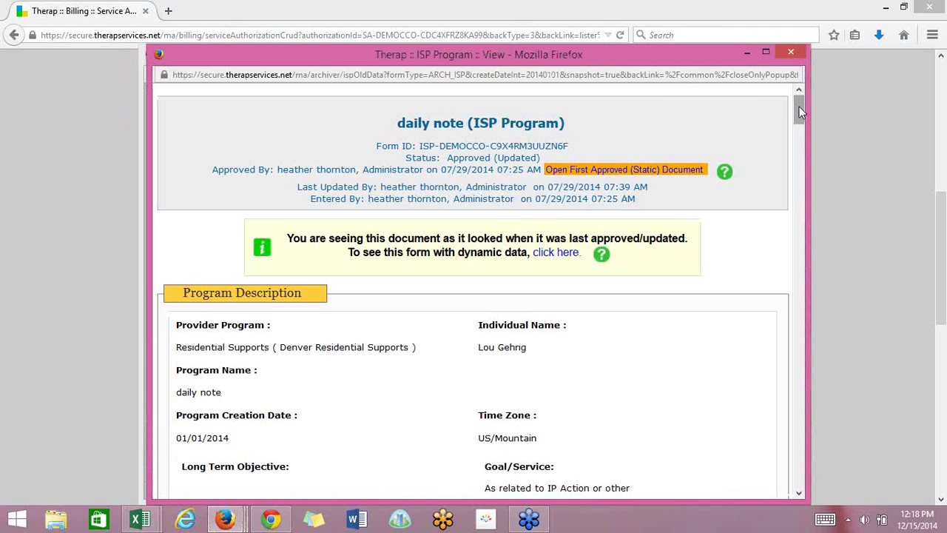
{"action": "left_click_drag", "start_coordinate": [799, 106], "coordinate": [799, 112]}
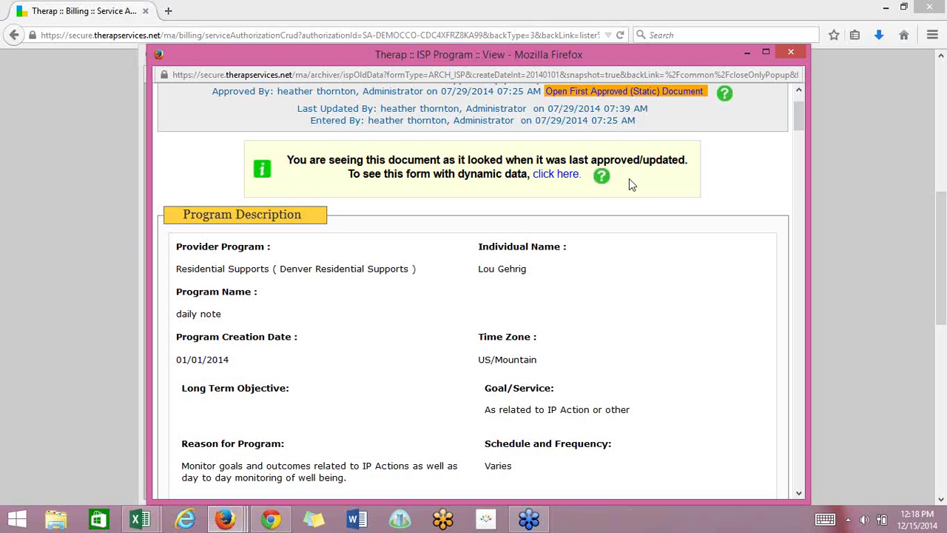
{"action": "left_click_drag", "start_coordinate": [797, 122], "coordinate": [805, 472]}
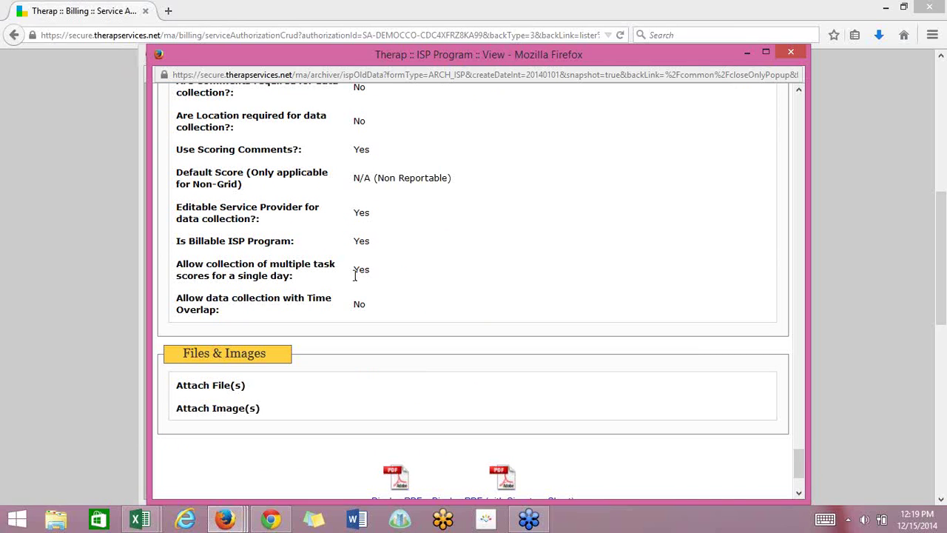
{"action": "left_click", "coordinate": [791, 53]}
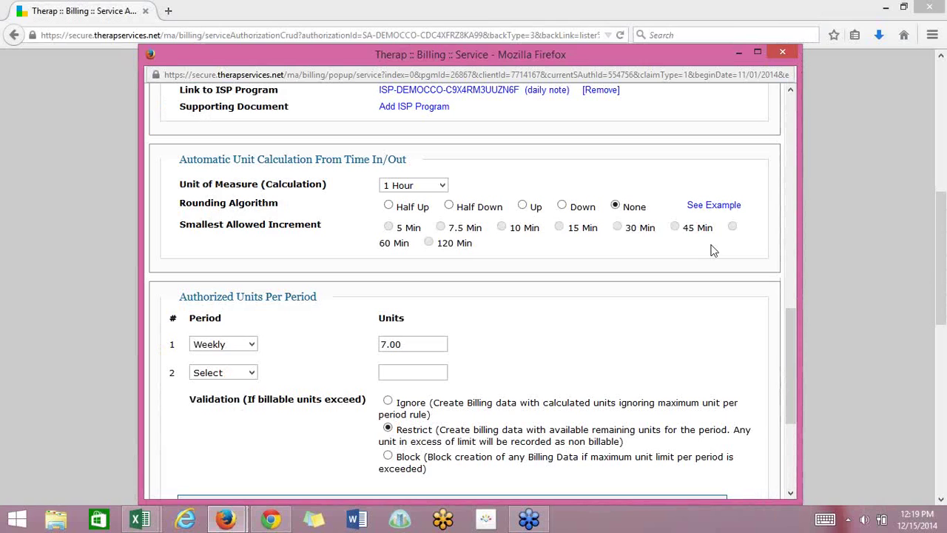
{"action": "left_click_drag", "start_coordinate": [788, 335], "coordinate": [782, 98]}
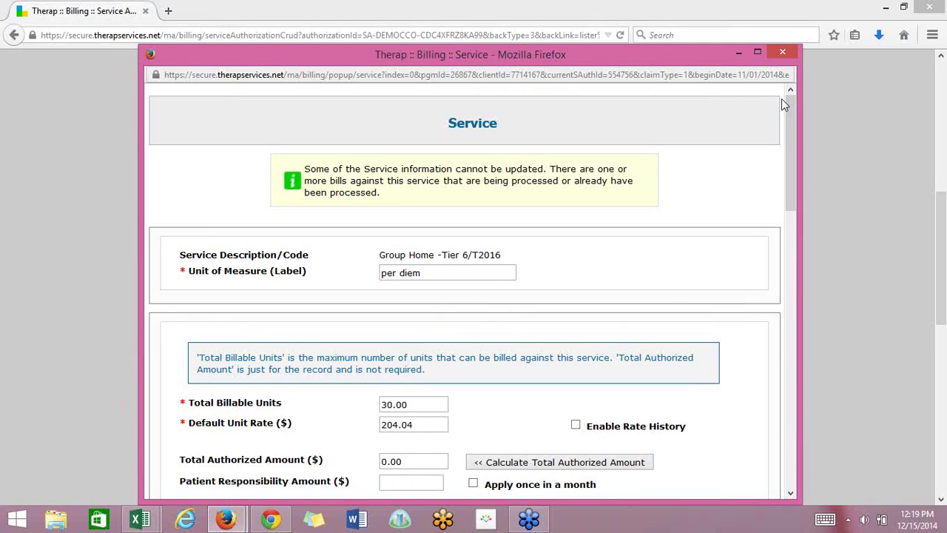
{"action": "left_click", "coordinate": [783, 51]}
Step: Return to the dashboard from the service authorization and open the Report Library in the agency-wide reports
{"action": "scroll", "coordinate": [527, 169], "scroll_direction": "up", "scroll_amount": 5}
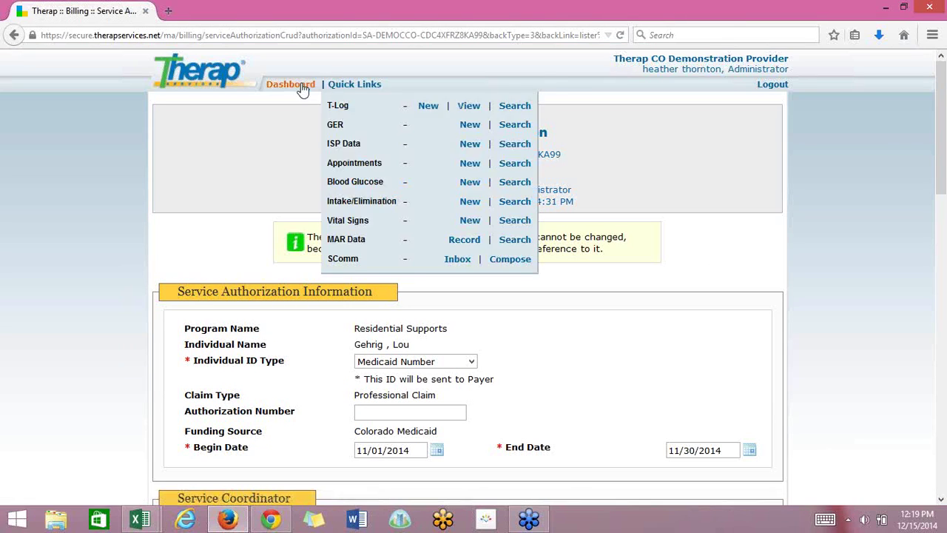
{"action": "left_click", "coordinate": [297, 84]}
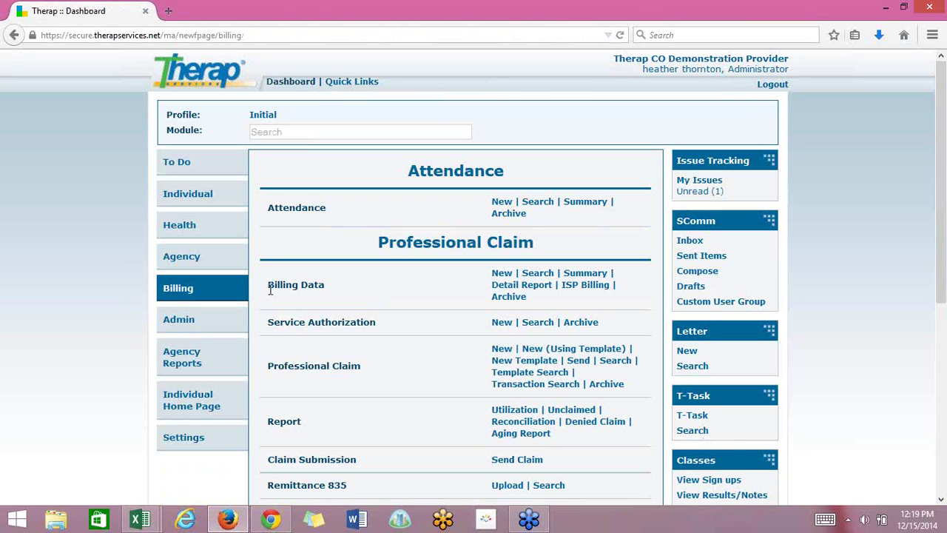
{"action": "left_click", "coordinate": [181, 366]}
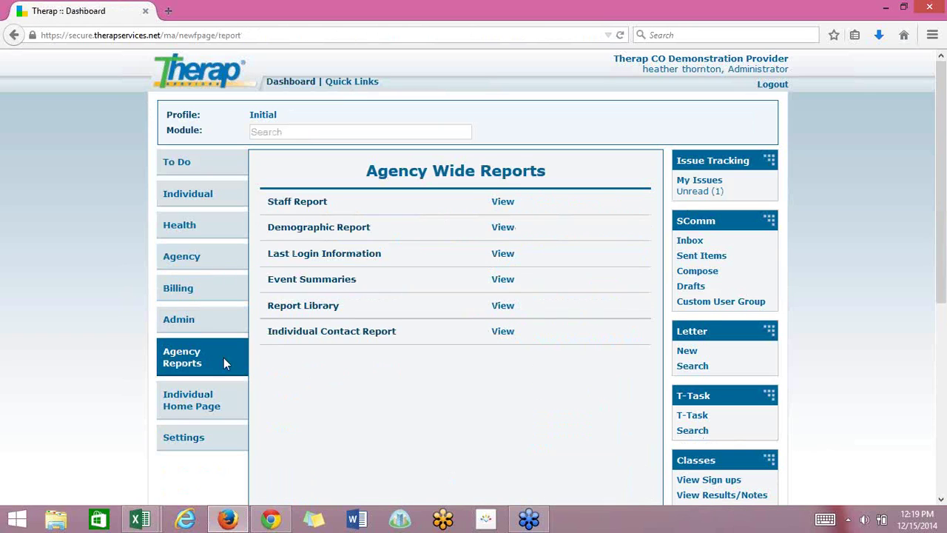
{"action": "left_click", "coordinate": [501, 308]}
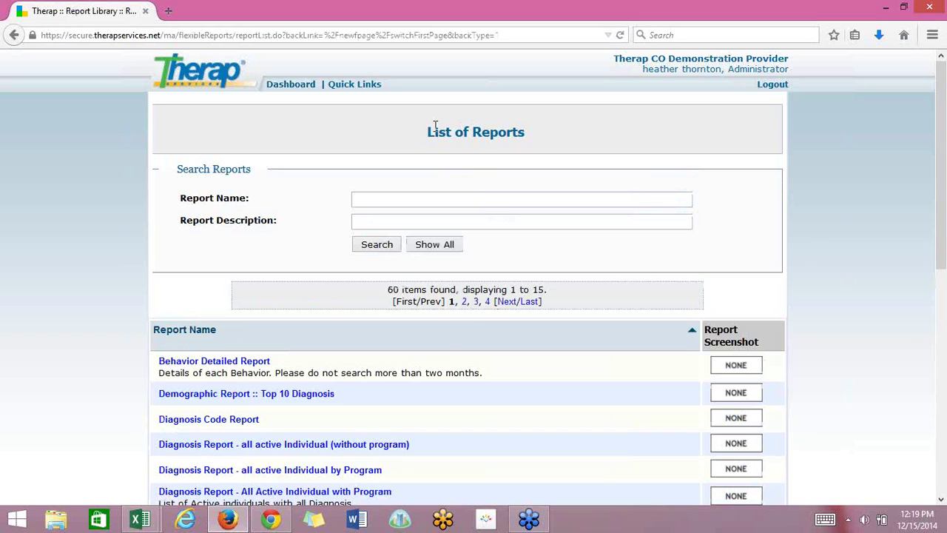
Step: Search the reports by the name ISP BILLING and open ISP Billing Custom Report by Service Code (Per Day)
{"action": "left_click", "coordinate": [424, 202]}
{"action": "type", "text": "ISP BILLING"}
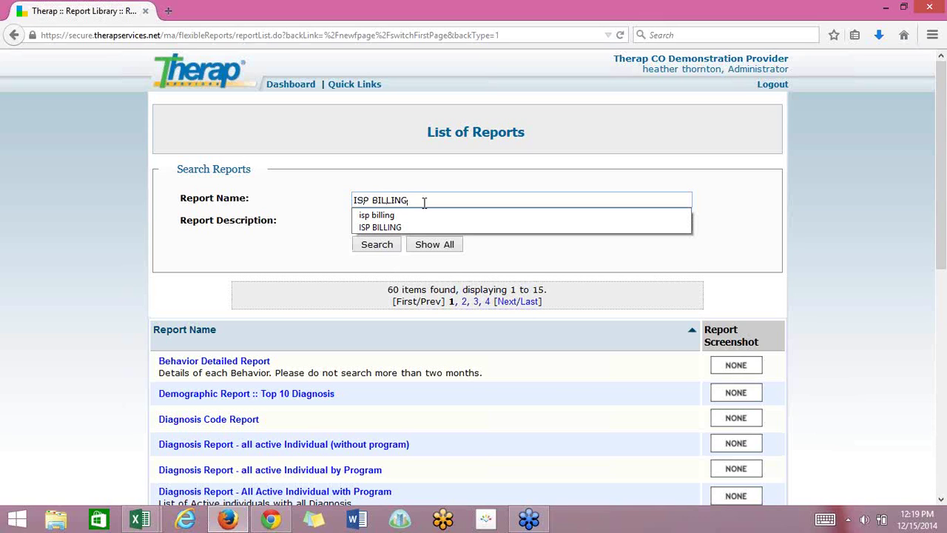
{"action": "left_click", "coordinate": [384, 255]}
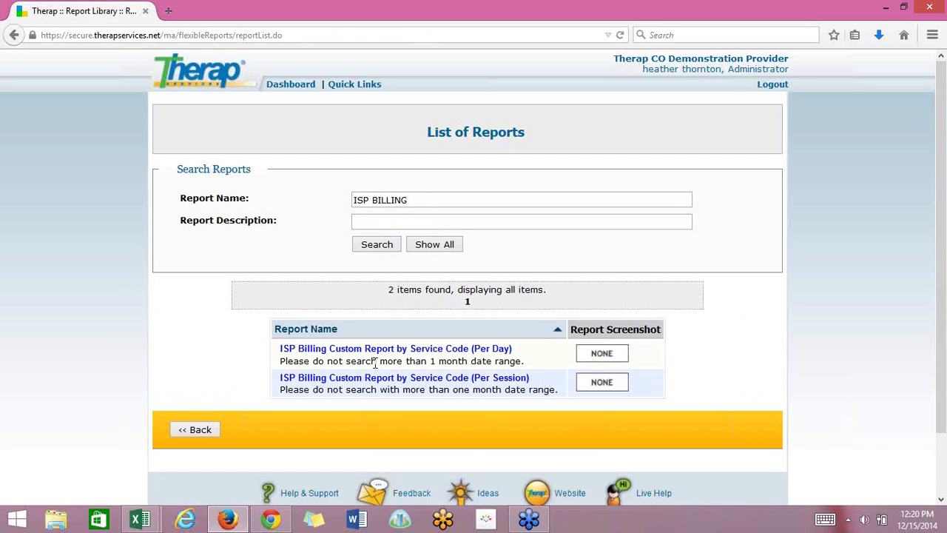
{"action": "left_click", "coordinate": [437, 354]}
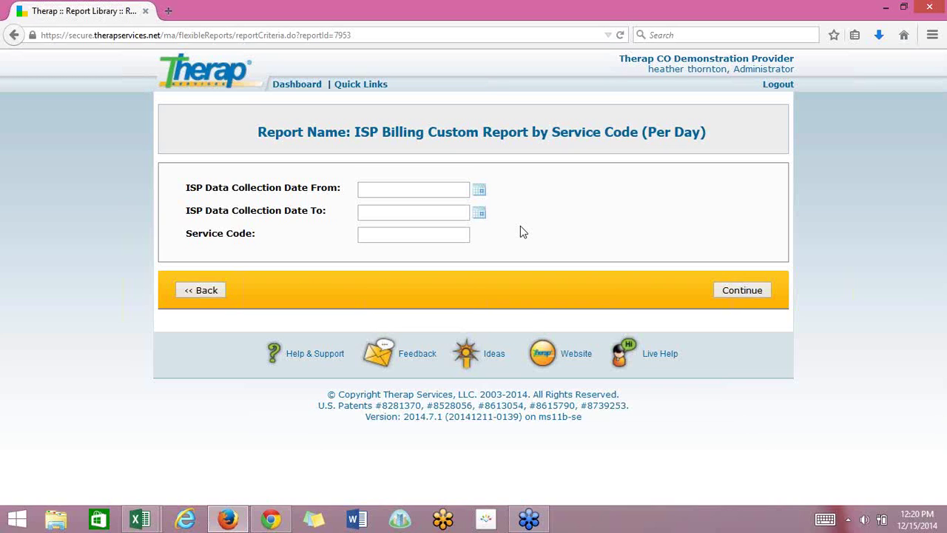
Step: Set the ISP data collection date range from 11/01/2014 to 11/30/2014
{"action": "left_click", "coordinate": [481, 193]}
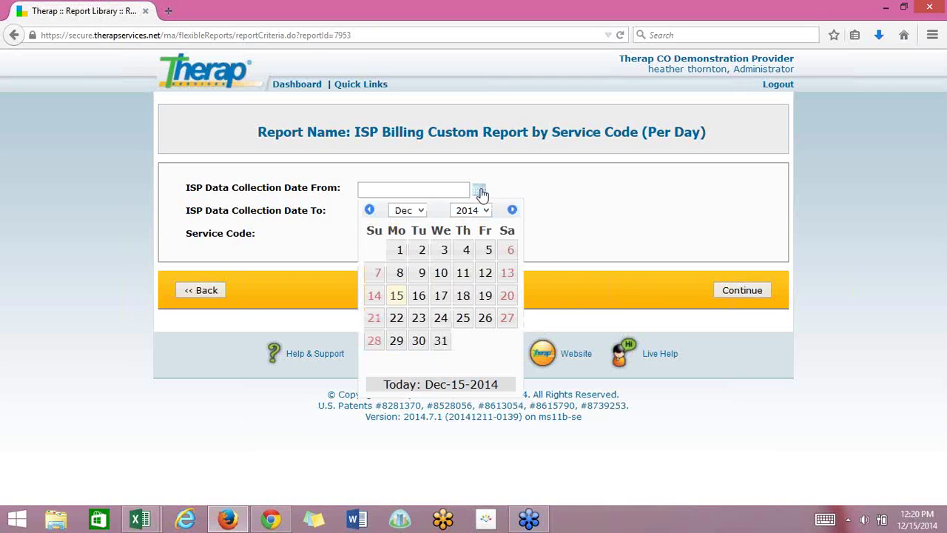
{"action": "left_click", "coordinate": [369, 209]}
{"action": "left_click", "coordinate": [511, 251]}
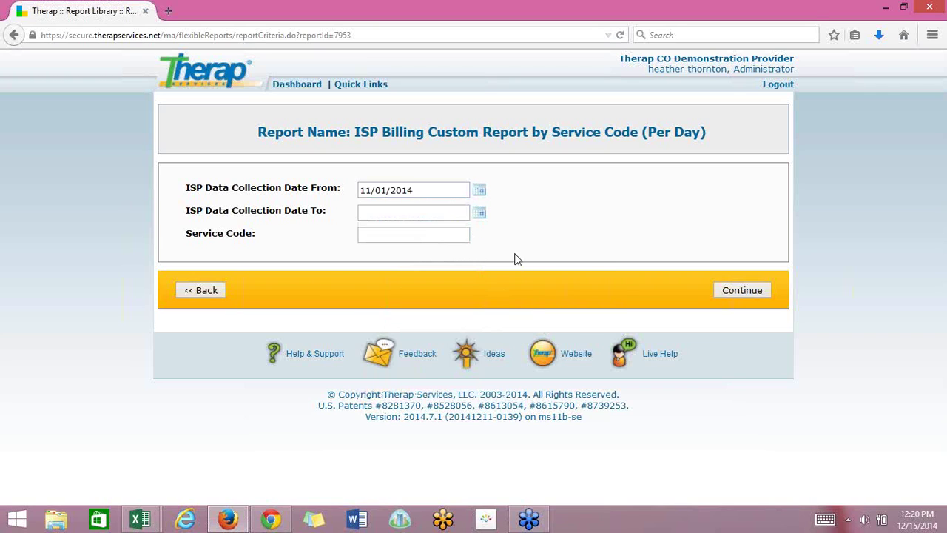
{"action": "left_click", "coordinate": [481, 215]}
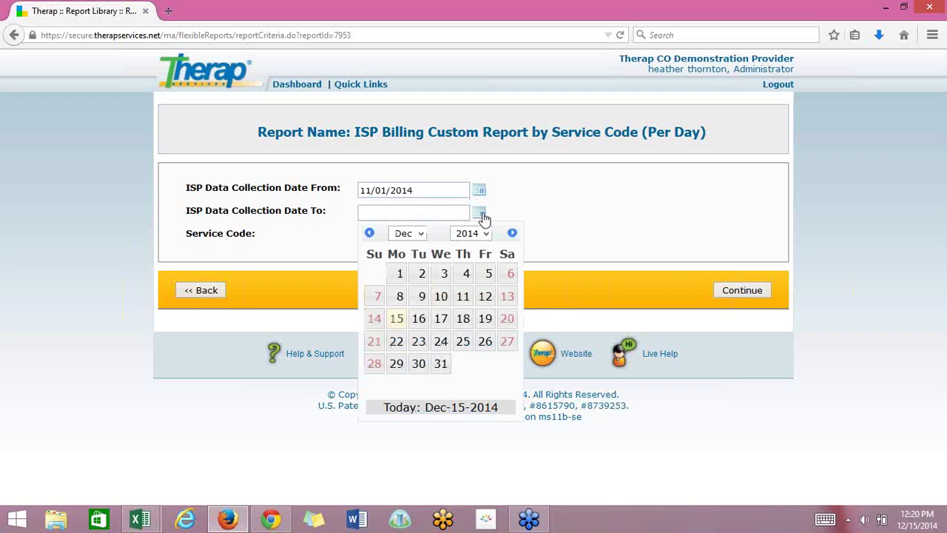
{"action": "left_click", "coordinate": [370, 233]}
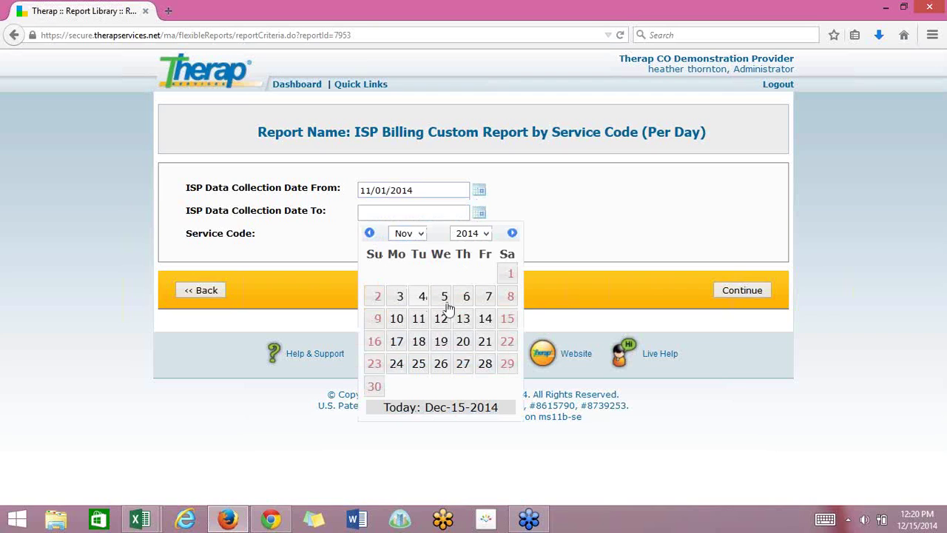
{"action": "left_click", "coordinate": [375, 386]}
Step: Set the service code to T2016 and generate the per-day ISP billing report
{"action": "left_click", "coordinate": [382, 233]}
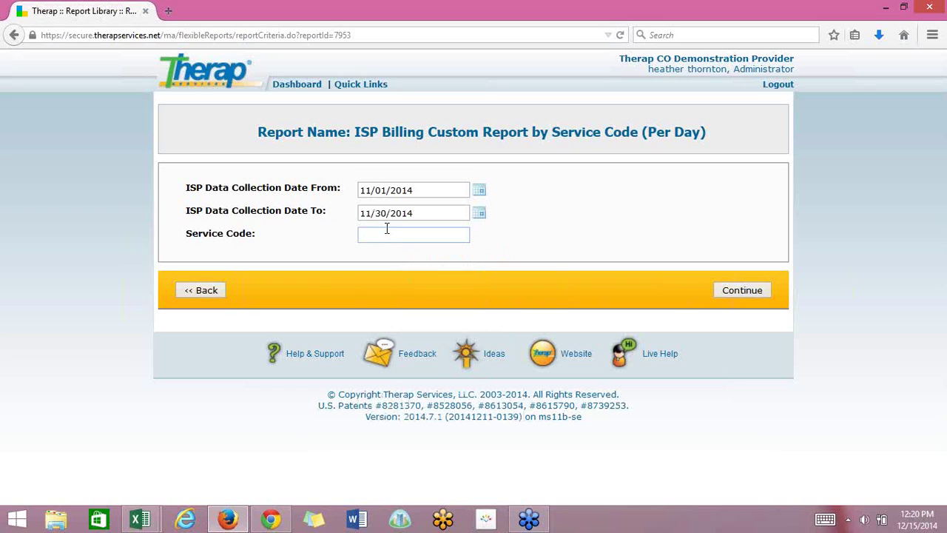
{"action": "type", "text": "T201"}
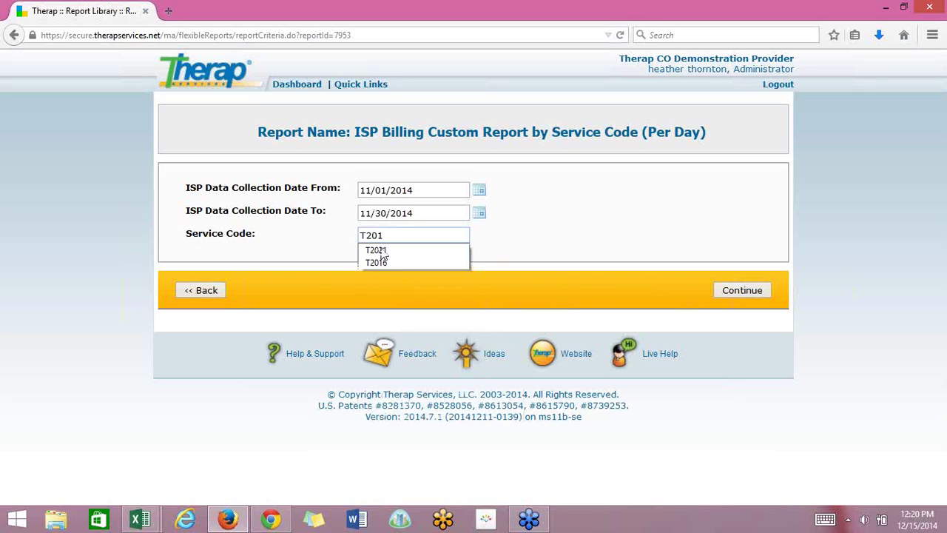
{"action": "left_click", "coordinate": [386, 260]}
{"action": "left_click", "coordinate": [740, 292]}
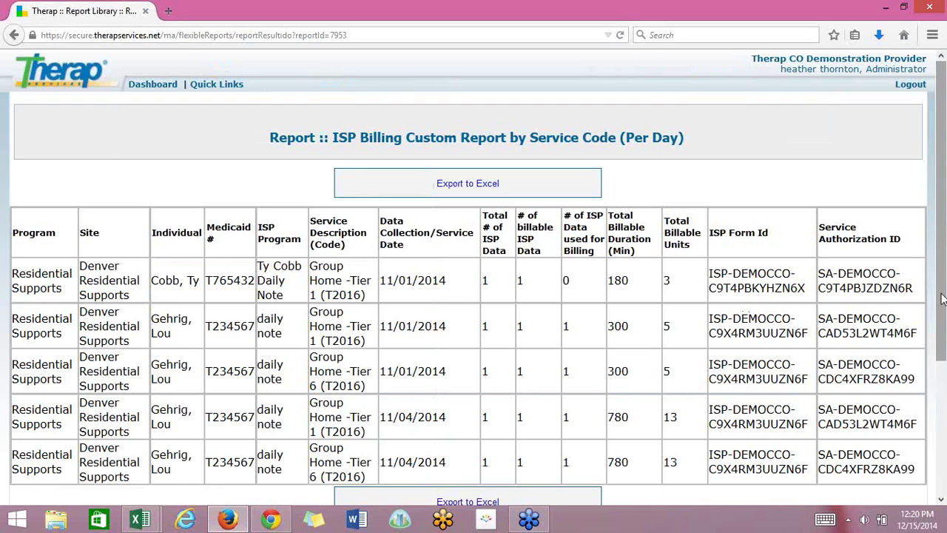
Step: Export the per-day ISP billing report to Excel and open the exported file in Microsoft Excel
{"action": "left_click_drag", "start_coordinate": [944, 297], "coordinate": [944, 348]}
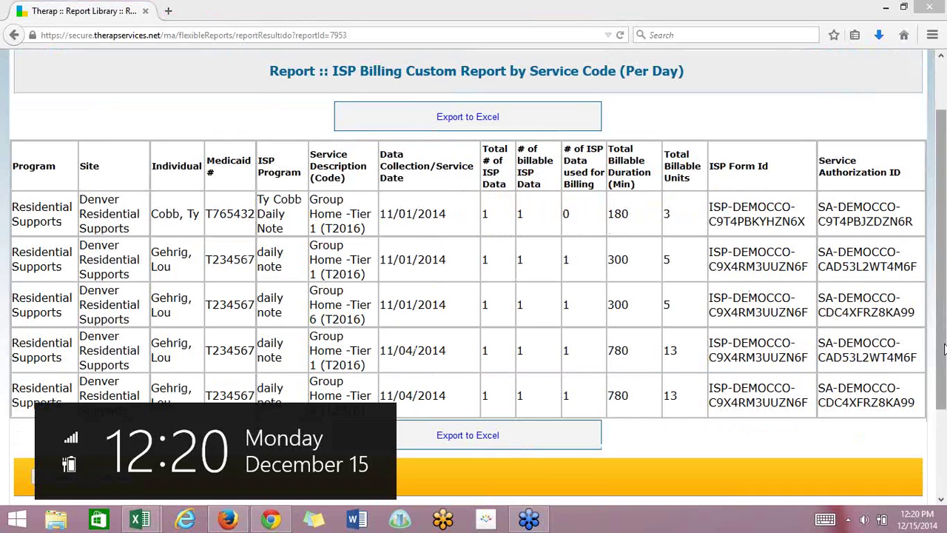
{"action": "key", "text": "super+i"}
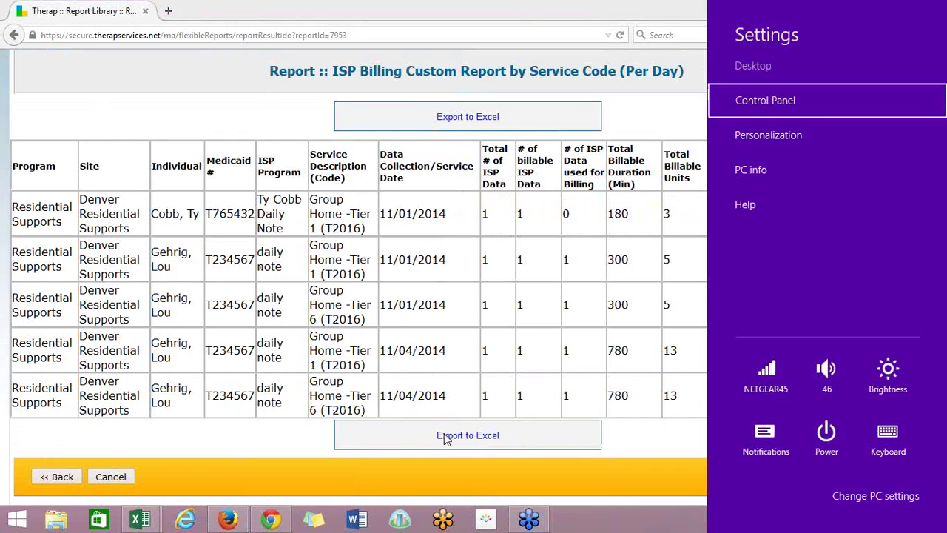
{"action": "left_click", "coordinate": [444, 439]}
{"action": "left_click", "coordinate": [465, 443]}
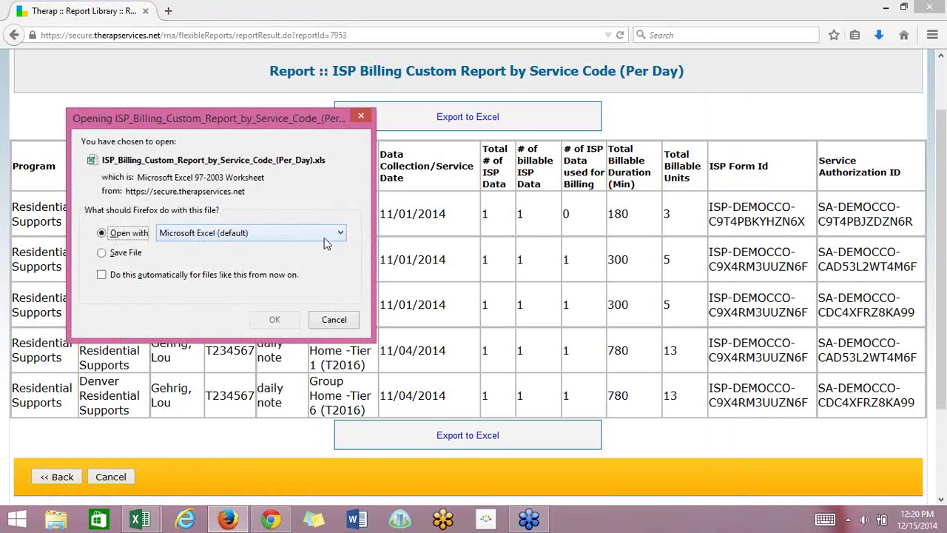
{"action": "left_click", "coordinate": [281, 326]}
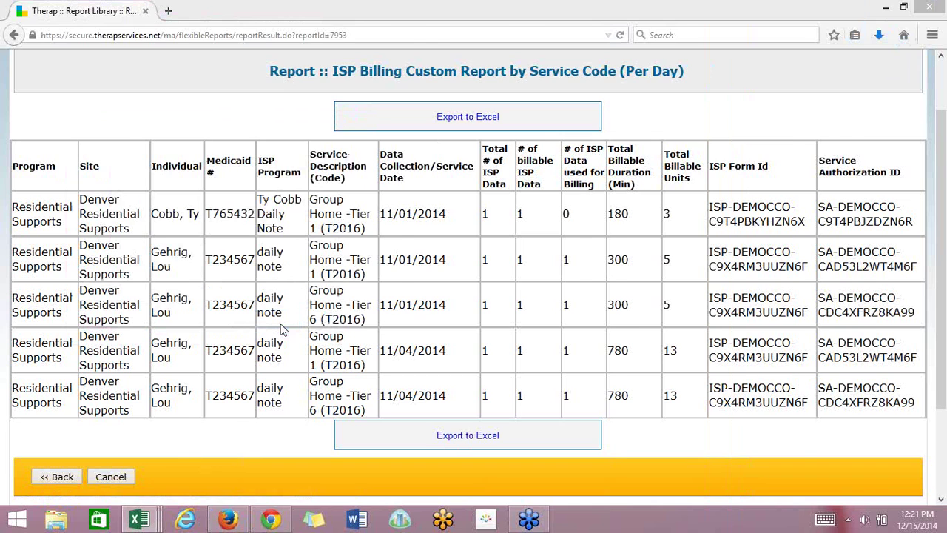
Step: Examine the exported report's first record across all columns, including ISP data counts, billable duration, billable units, form ID and service authorization ID
{"action": "key", "text": "Down"}
{"action": "key", "text": "Right"}
{"action": "key", "text": "Right"}
{"action": "key", "text": "Right"}
{"action": "key", "text": "Right"}
{"action": "key", "text": "Right"}
{"action": "key", "text": "Right"}
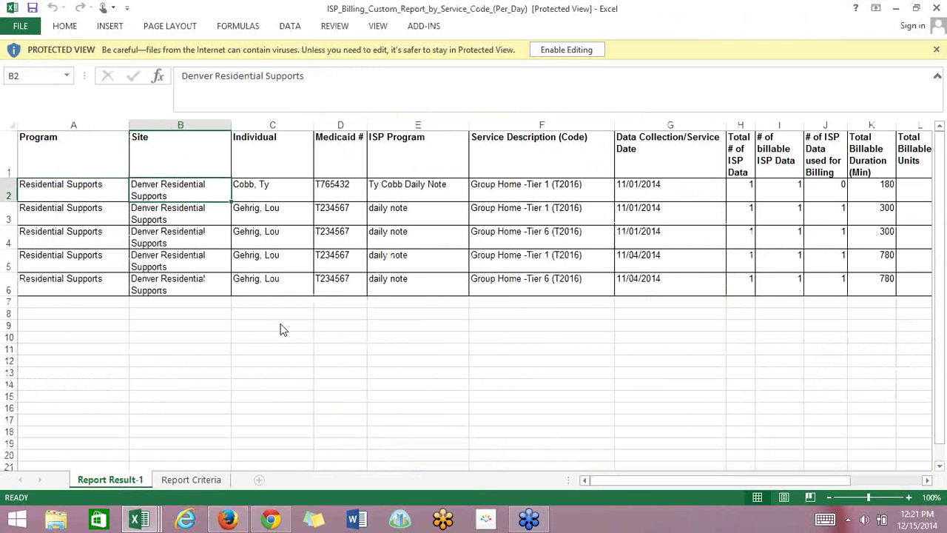
{"action": "key", "text": "Right"}
{"action": "key", "text": "Right"}
{"action": "key", "text": "Right"}
{"action": "key", "text": "Right"}
{"action": "key", "text": "Right"}
{"action": "key", "text": "Right"}
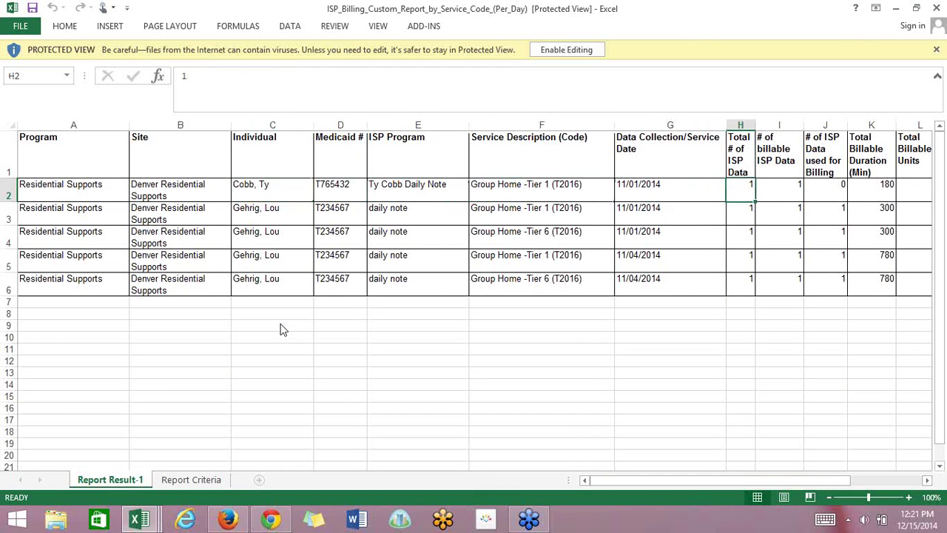
{"action": "key", "text": "Left"}
{"action": "key", "text": "Left"}
{"action": "key", "text": "Left"}
{"action": "key", "text": "Left"}
{"action": "key", "text": "Left"}
{"action": "key", "text": "Left"}
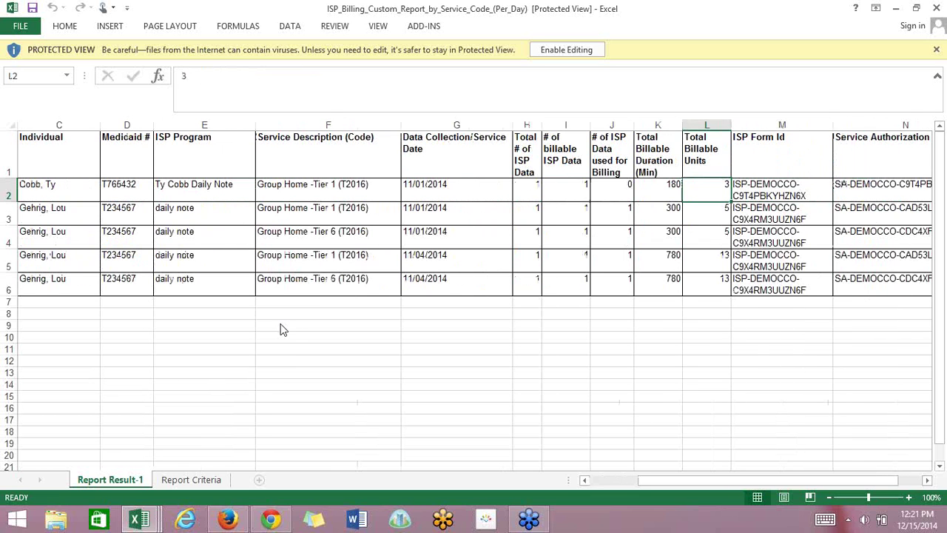
{"action": "key", "text": "Right"}
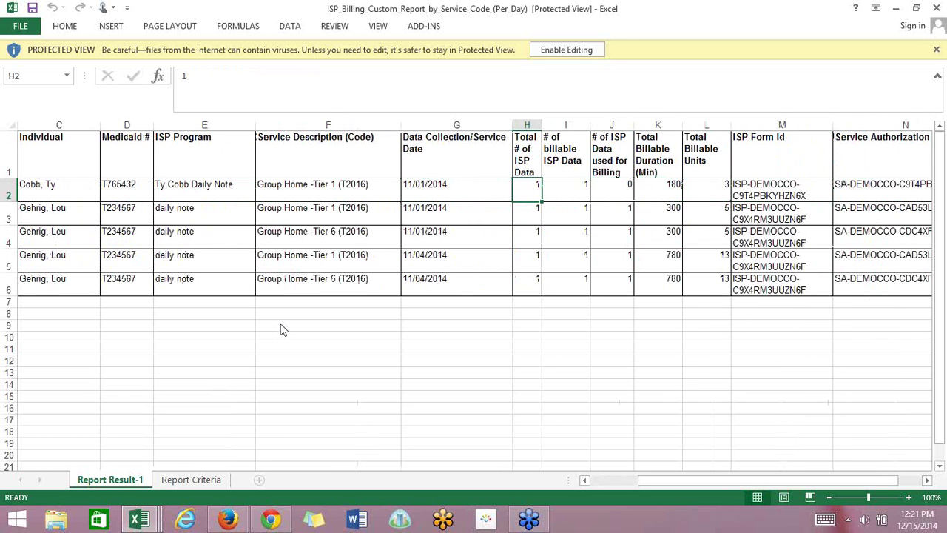
{"action": "key", "text": "Left"}
{"action": "key", "text": "Right"}
{"action": "key", "text": "Right"}
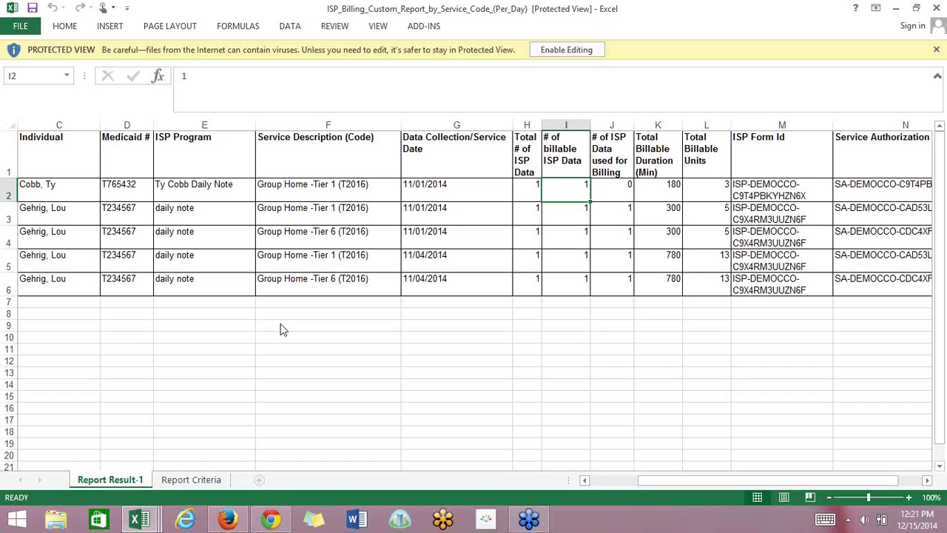
{"action": "key", "text": "Right"}
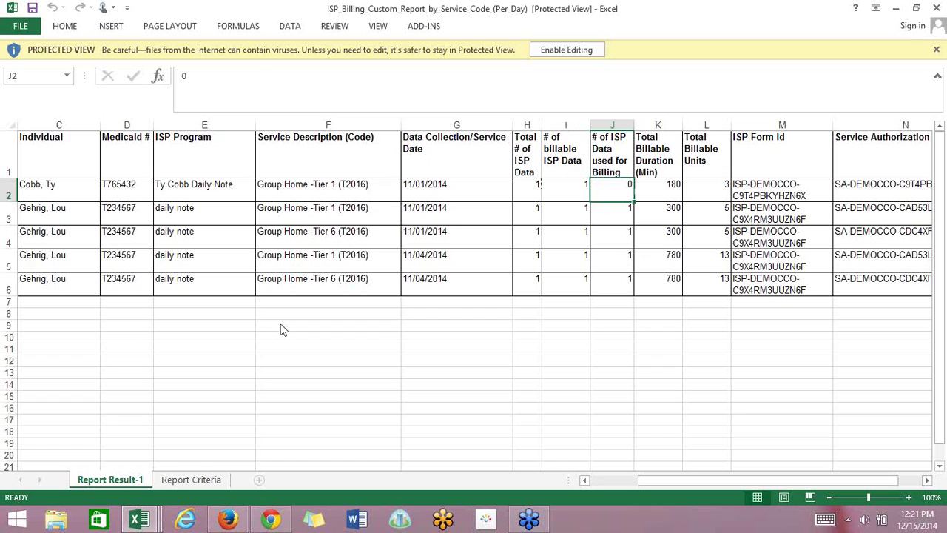
{"action": "key", "text": "Right"}
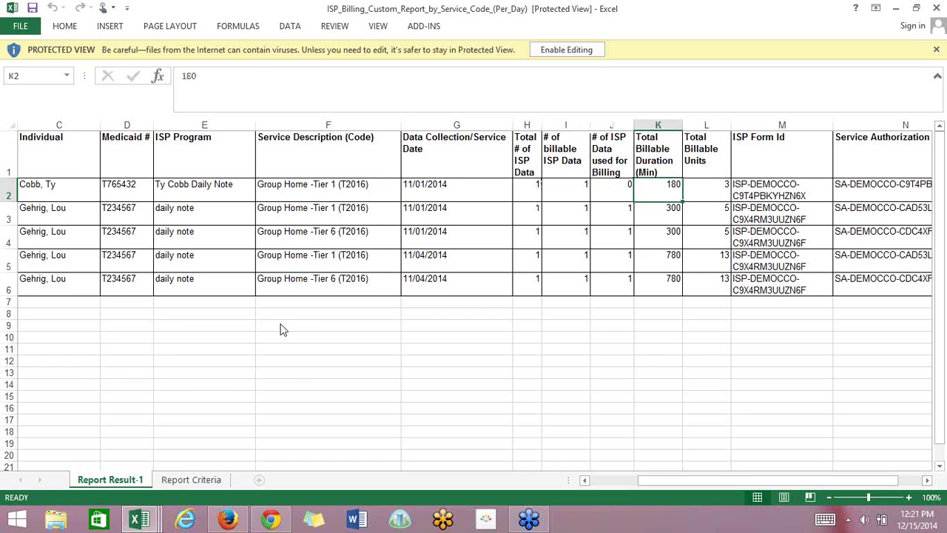
{"action": "key", "text": "Right"}
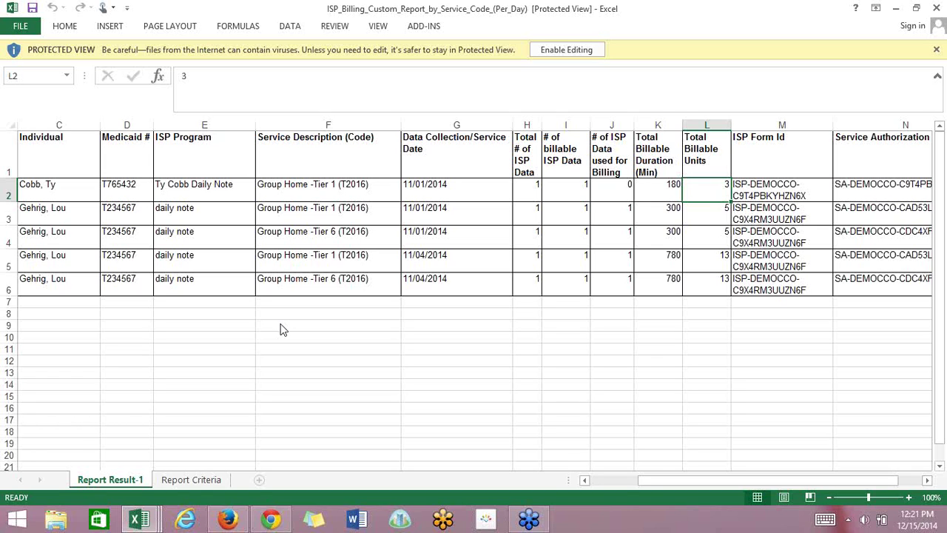
{"action": "key", "text": "Right"}
{"action": "key", "text": "Right"}
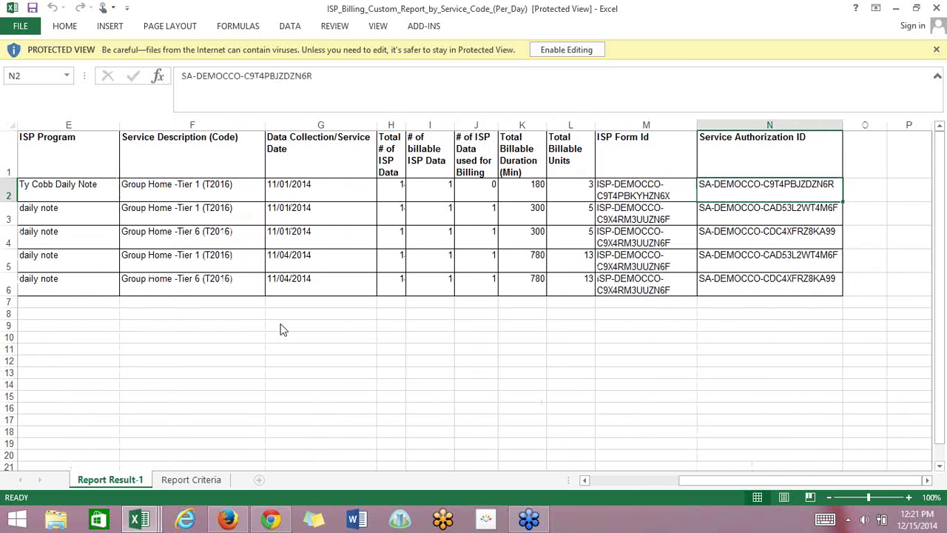
{"action": "key", "text": "Left"}
{"action": "key", "text": "Left"}
{"action": "key", "text": "Left"}
{"action": "key", "text": "Left"}
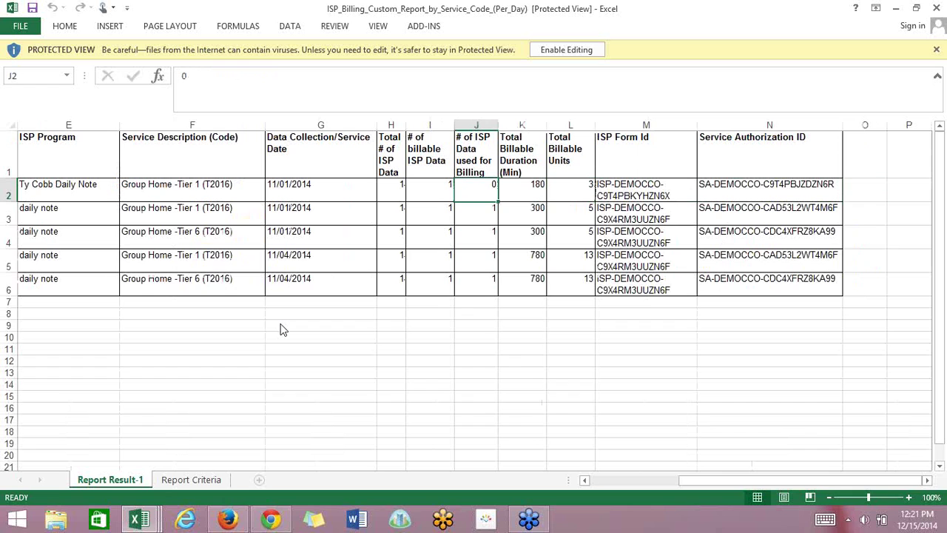
{"action": "key", "text": "Left"}
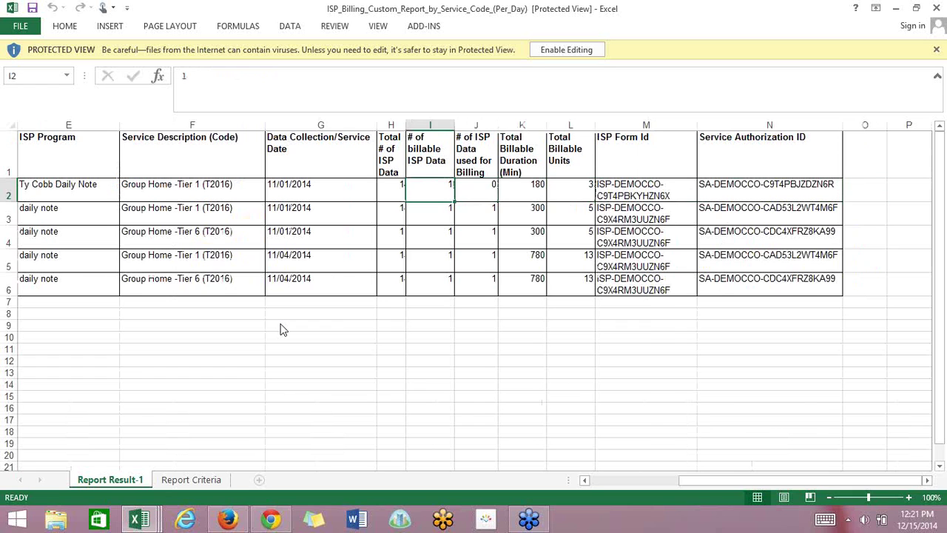
{"action": "key", "text": "Home"}
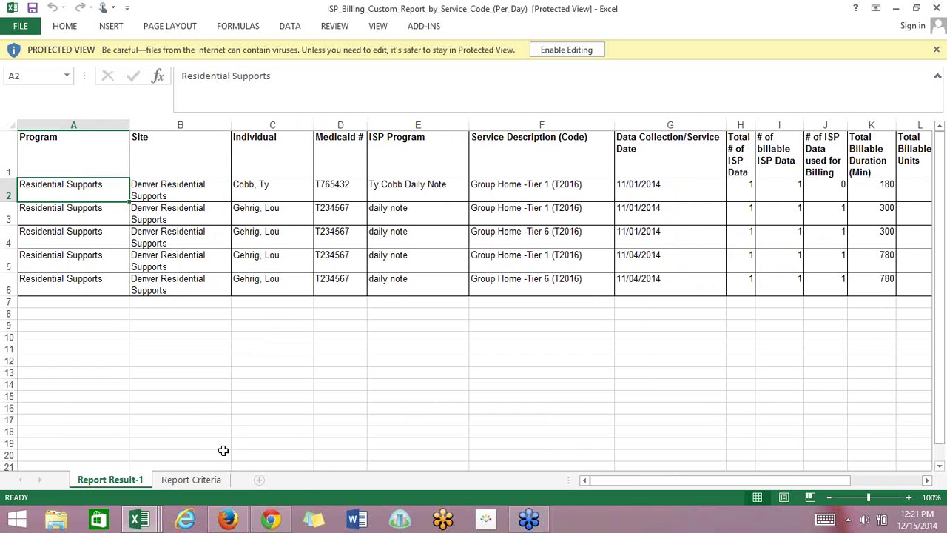
Step: Switch back to Therap in Firefox and open the Individual Data search from the dashboard's Individual section
{"action": "left_click", "coordinate": [228, 520]}
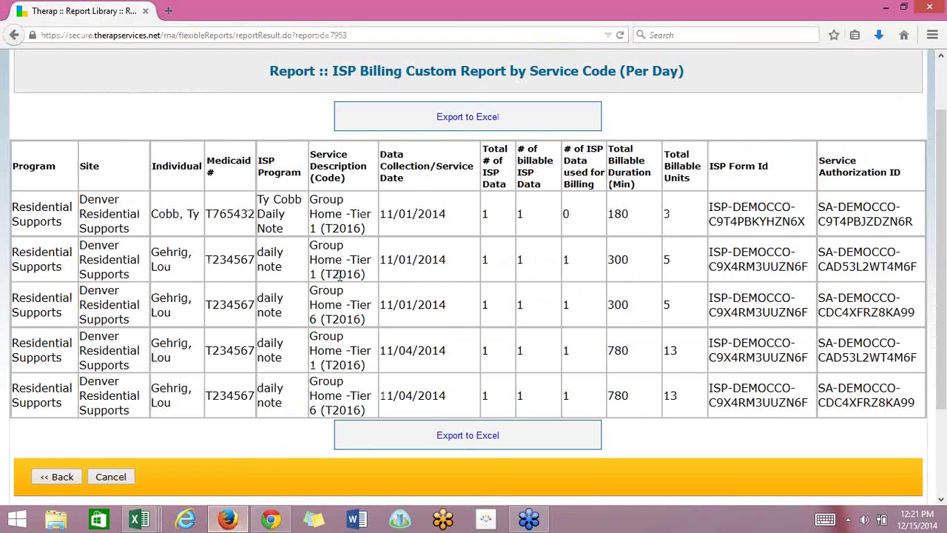
{"action": "scroll", "coordinate": [339, 274], "scroll_direction": "up", "scroll_amount": 1}
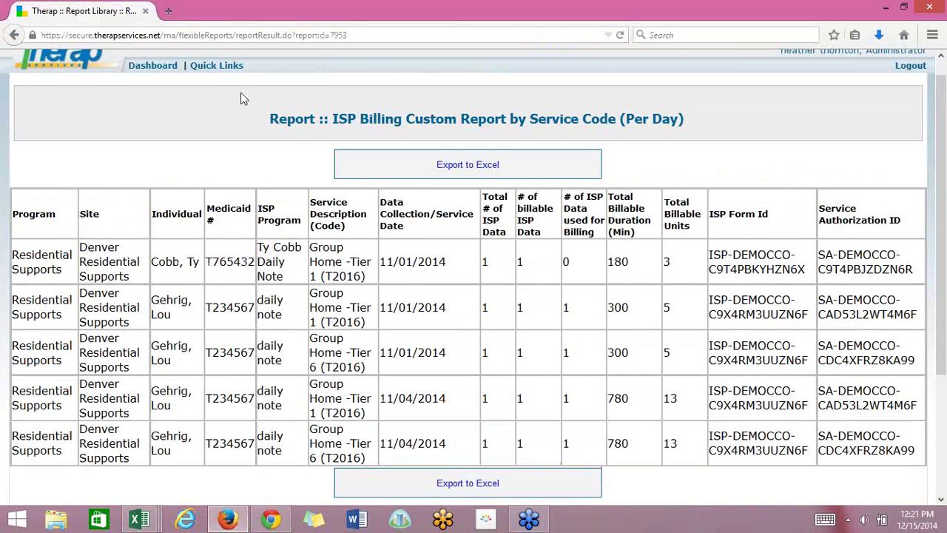
{"action": "left_click", "coordinate": [163, 68]}
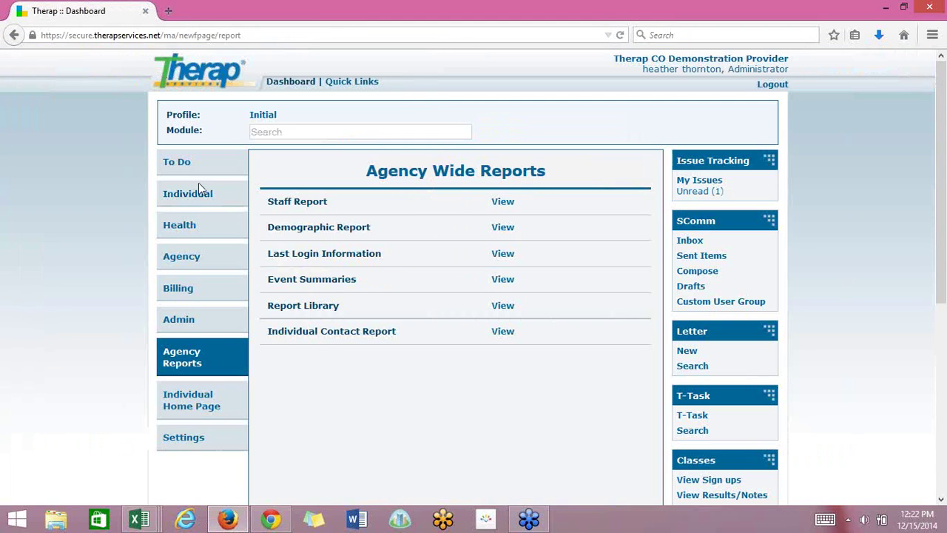
{"action": "left_click", "coordinate": [204, 193]}
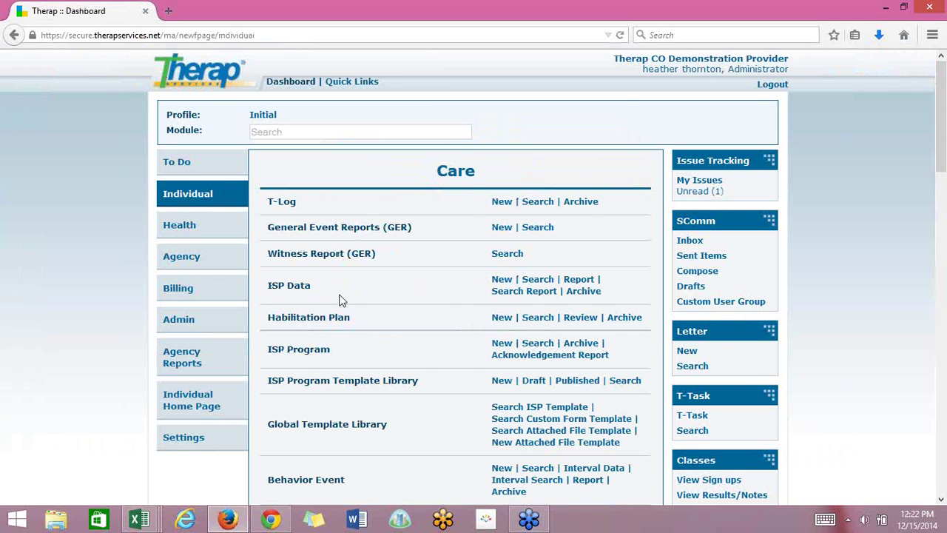
{"action": "scroll", "coordinate": [340, 300], "scroll_direction": "down", "scroll_amount": 5}
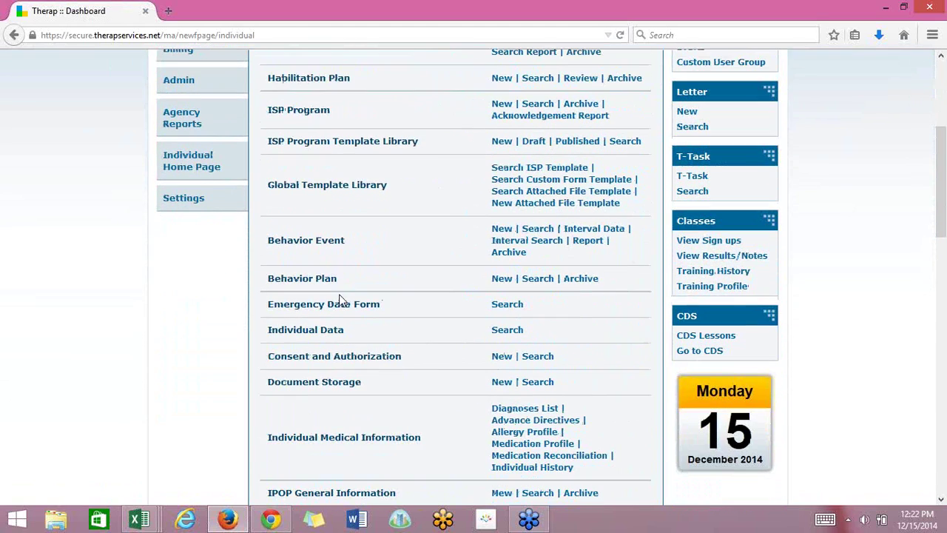
{"action": "left_click", "coordinate": [514, 331]}
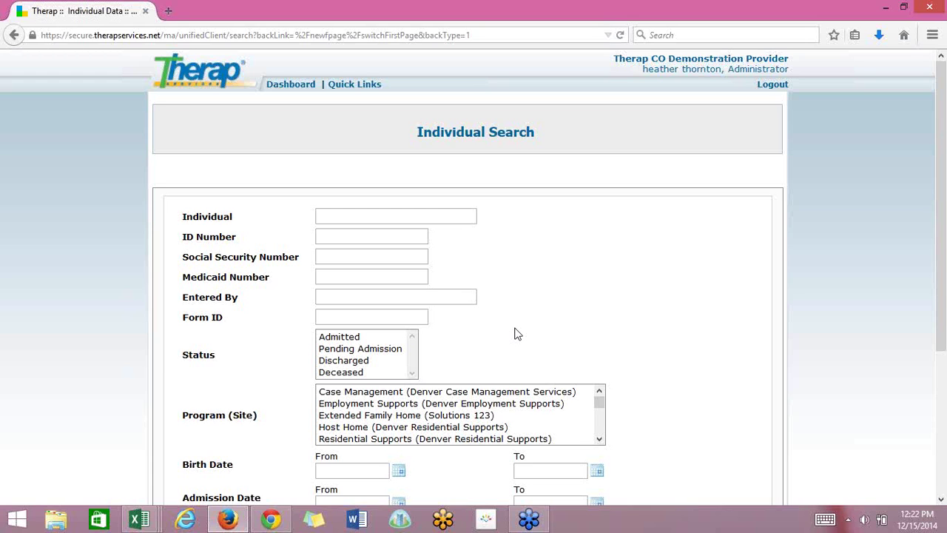
Step: Search for individuals without entering any criteria and open the third listed individual's record
{"action": "scroll", "coordinate": [517, 334], "scroll_direction": "down", "scroll_amount": 5}
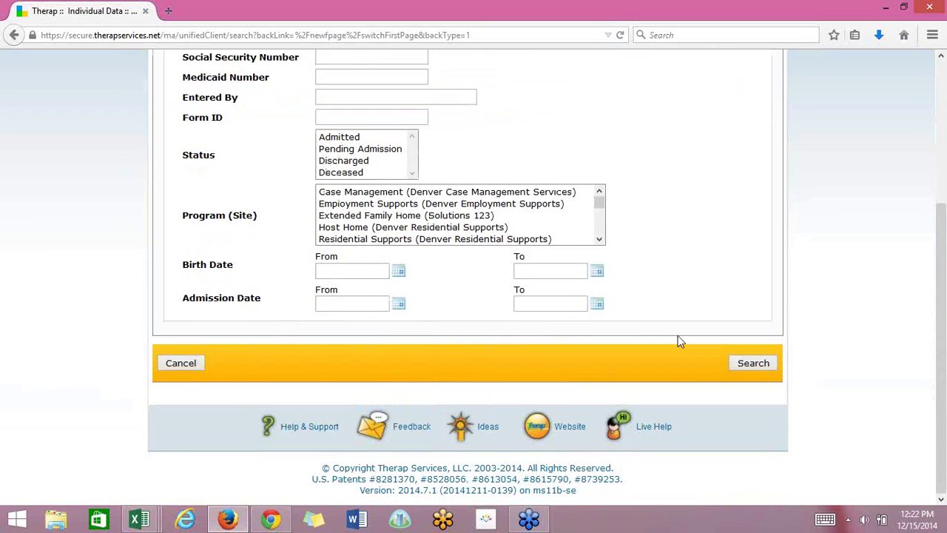
{"action": "left_click", "coordinate": [762, 368]}
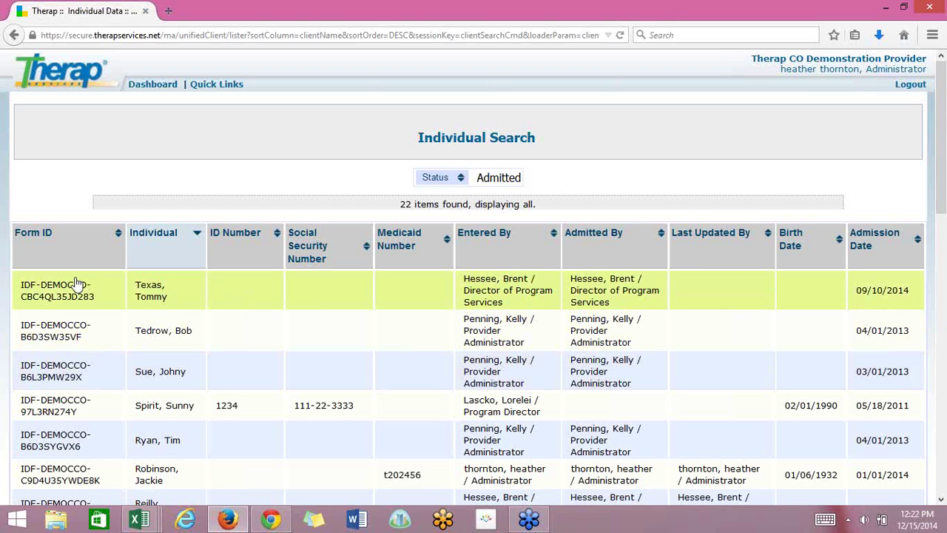
{"action": "left_click", "coordinate": [62, 370]}
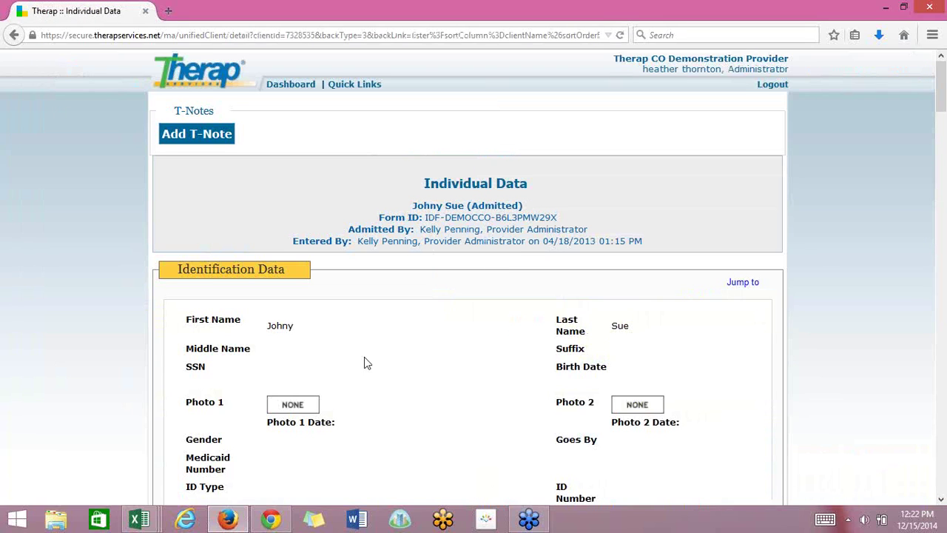
Step: Examine the Individual Data form, from identification fields such as Medicaid number and ID type to active program enrollment and medical information
{"action": "scroll", "coordinate": [397, 362], "scroll_direction": "down", "scroll_amount": 3}
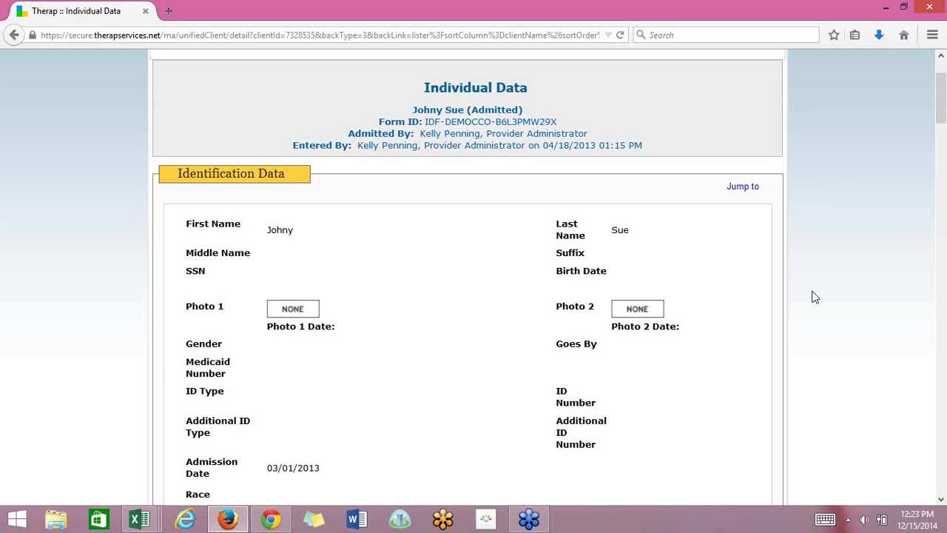
{"action": "scroll", "coordinate": [814, 297], "scroll_direction": "down", "scroll_amount": 12}
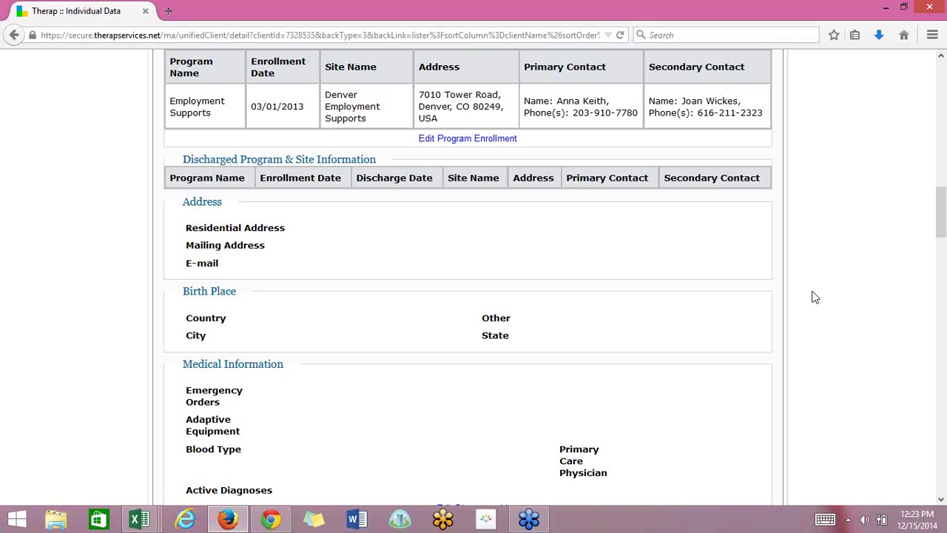
{"action": "scroll", "coordinate": [815, 297], "scroll_direction": "up", "scroll_amount": 1}
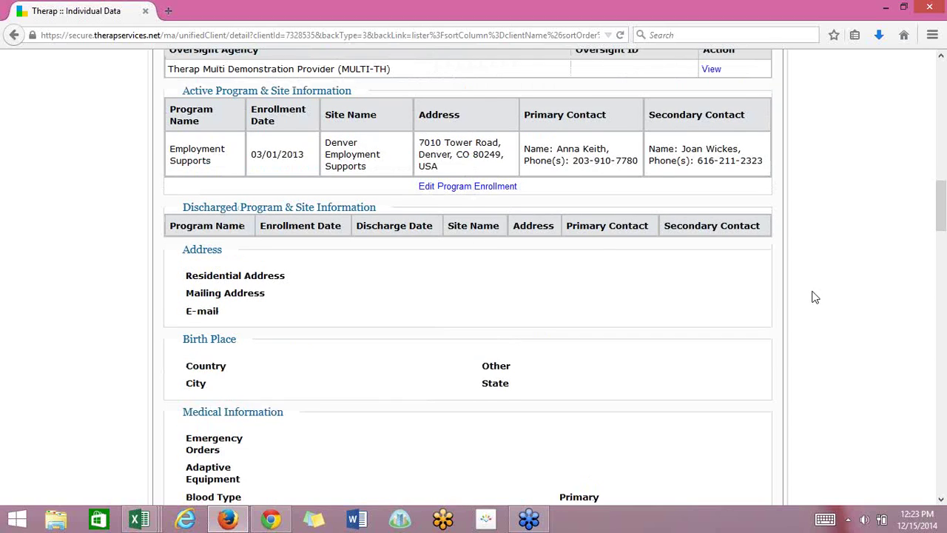
{"action": "scroll", "coordinate": [815, 297], "scroll_direction": "up", "scroll_amount": 6}
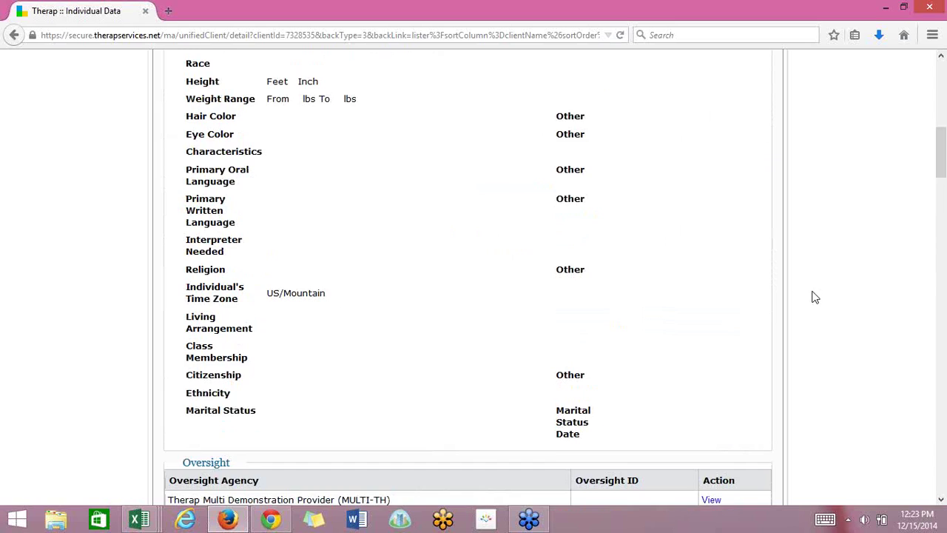
{"action": "scroll", "coordinate": [815, 297], "scroll_direction": "up", "scroll_amount": 2}
{"action": "scroll", "coordinate": [815, 297], "scroll_direction": "up", "scroll_amount": 3}
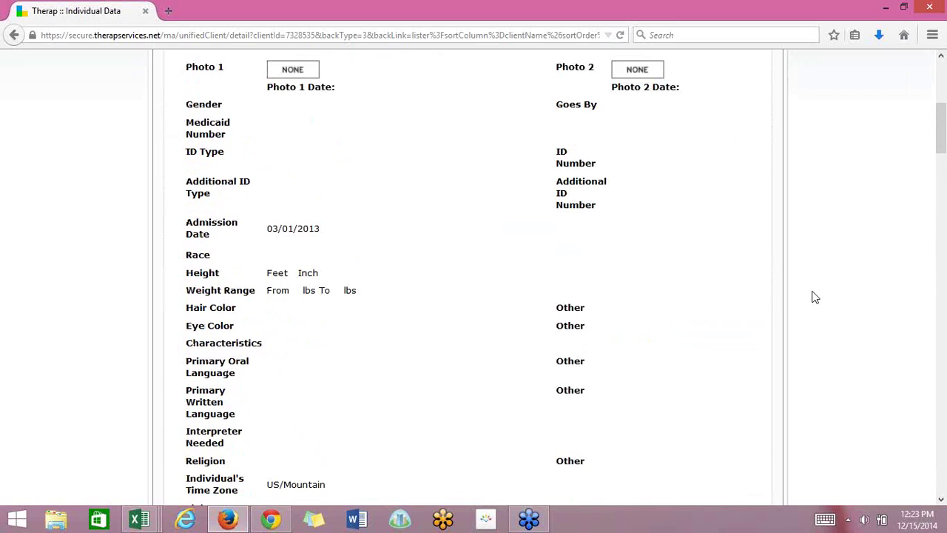
{"action": "scroll", "coordinate": [815, 297], "scroll_direction": "up", "scroll_amount": 1}
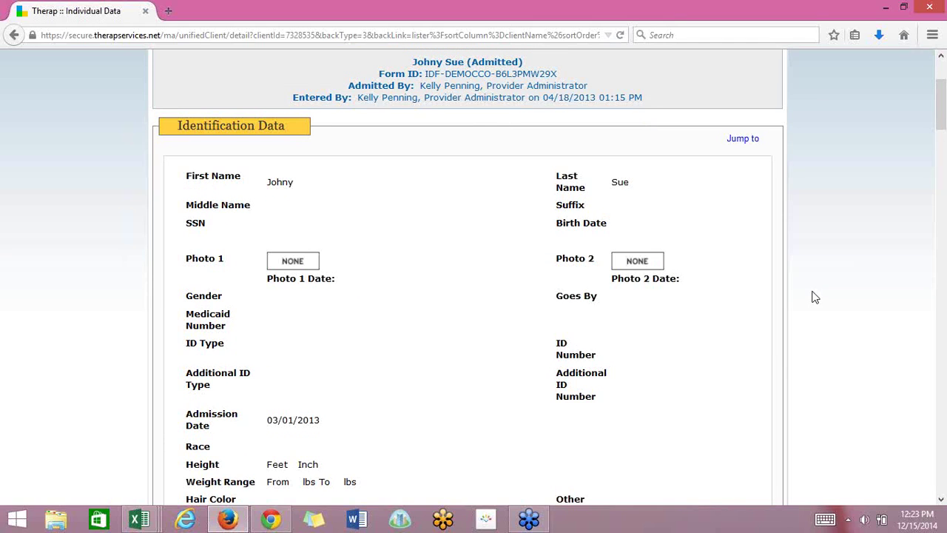
{"action": "scroll", "coordinate": [815, 297], "scroll_direction": "up", "scroll_amount": 2}
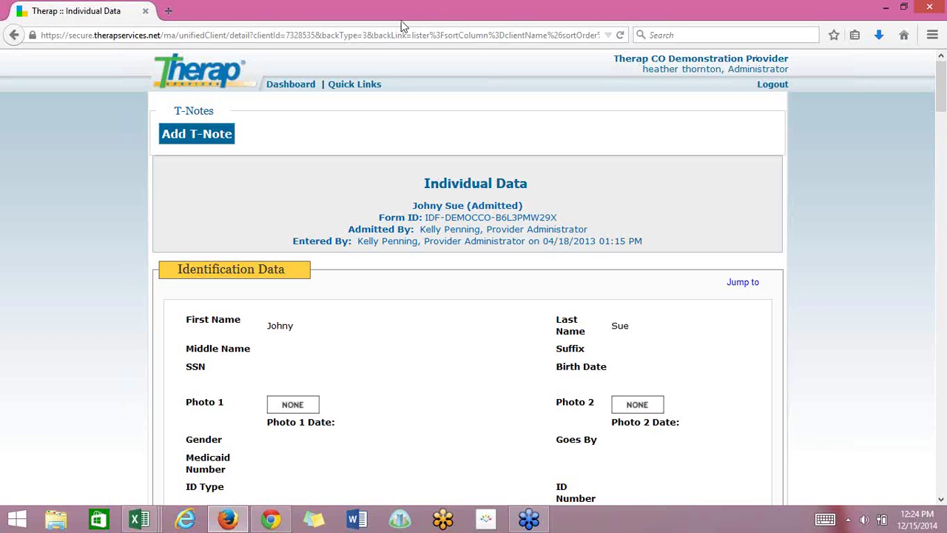
Step: Search the professional claims in Billing with the default criteria and open the first listed claim
{"action": "left_click", "coordinate": [292, 86]}
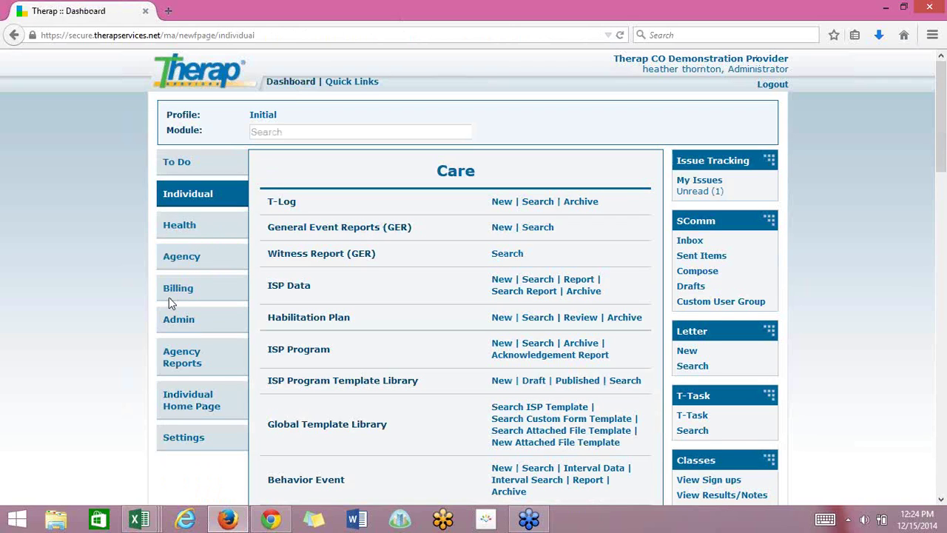
{"action": "left_click", "coordinate": [176, 295]}
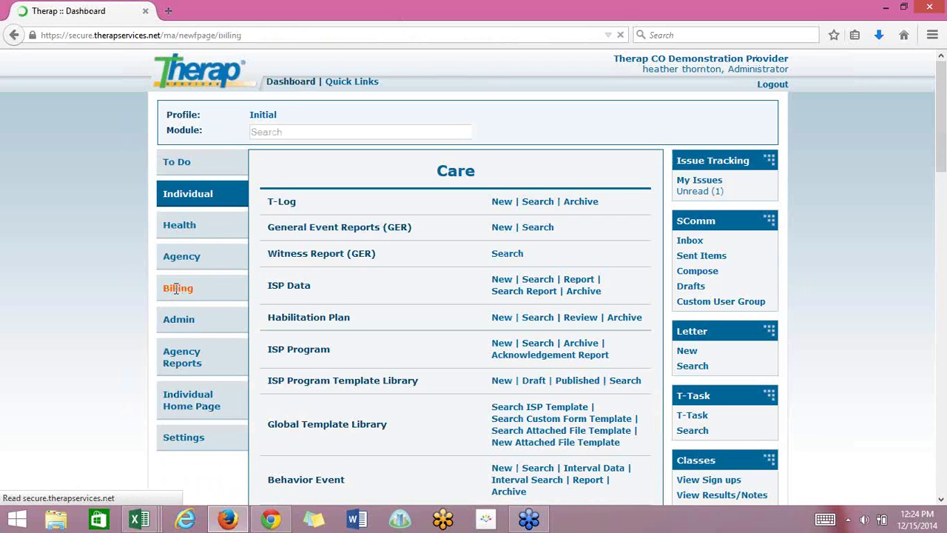
{"action": "left_click", "coordinate": [615, 361]}
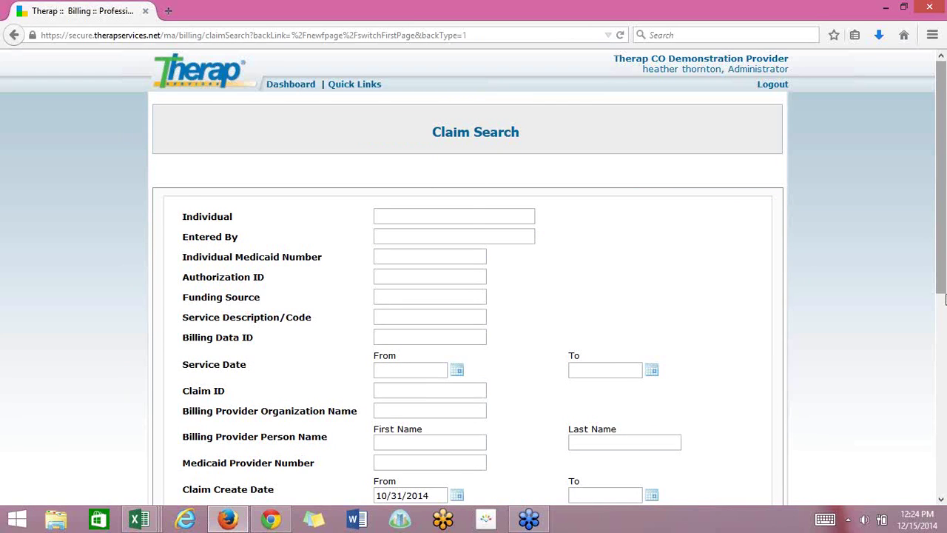
{"action": "scroll", "coordinate": [945, 298], "scroll_direction": "down", "scroll_amount": 5}
{"action": "left_click", "coordinate": [754, 480]}
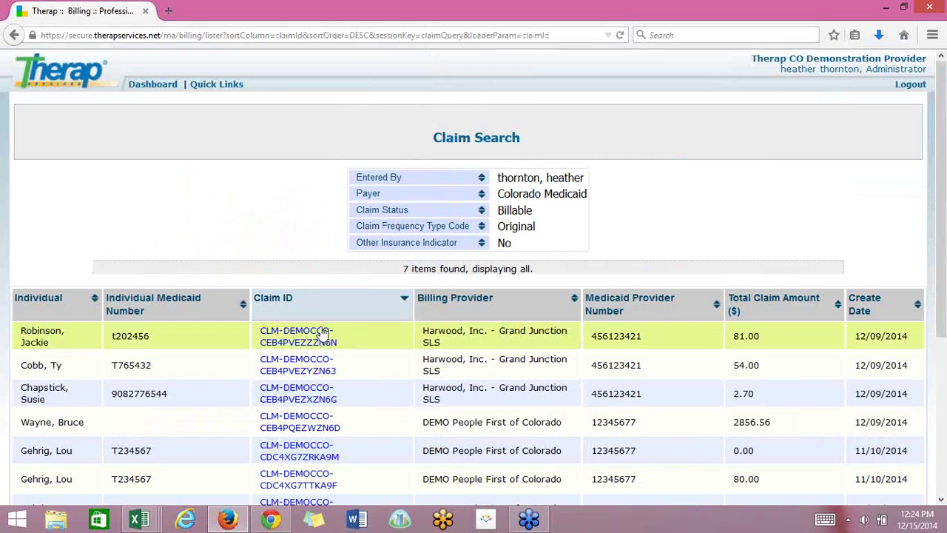
{"action": "left_click", "coordinate": [322, 333]}
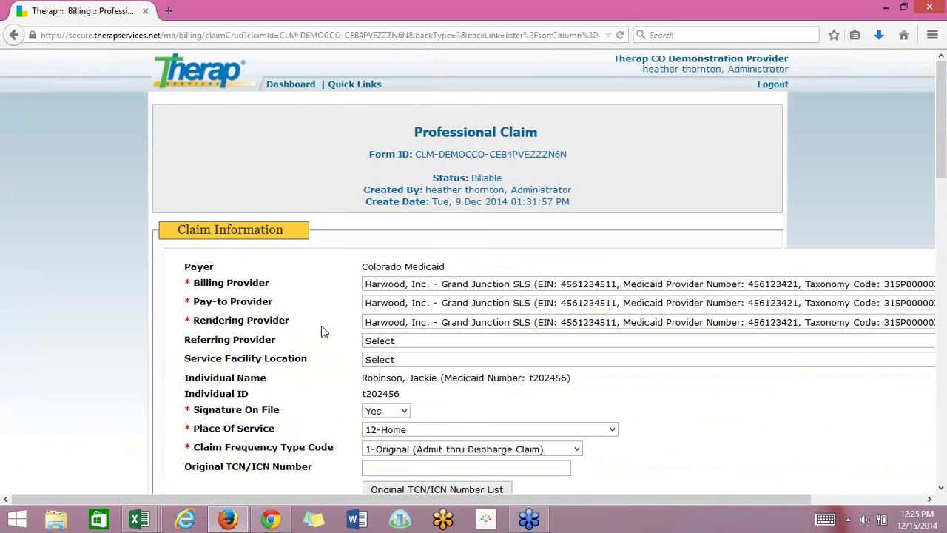
Step: Search service authorizations with the default criteria and open the T2021 Day Hab - Level 2 authorization beginning 12/01/2014
{"action": "left_click", "coordinate": [291, 83]}
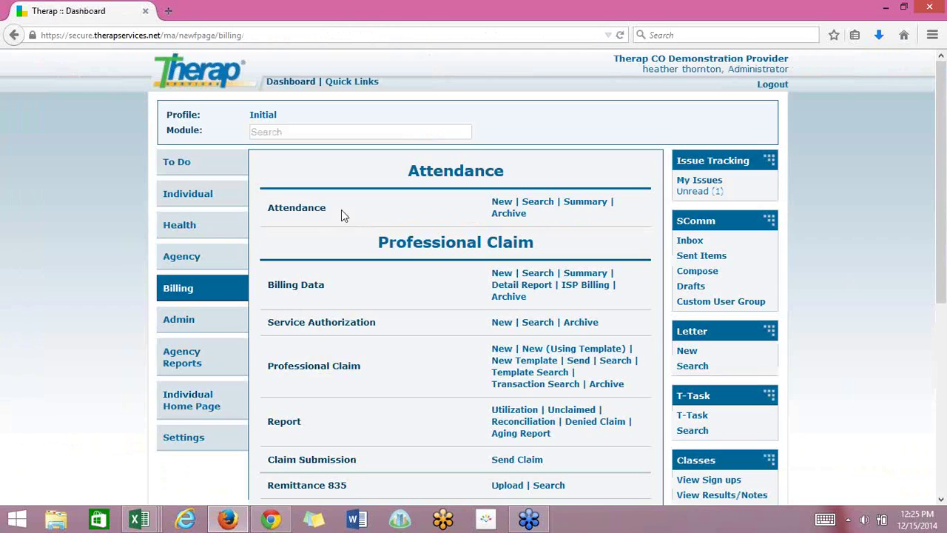
{"action": "left_click", "coordinate": [538, 323]}
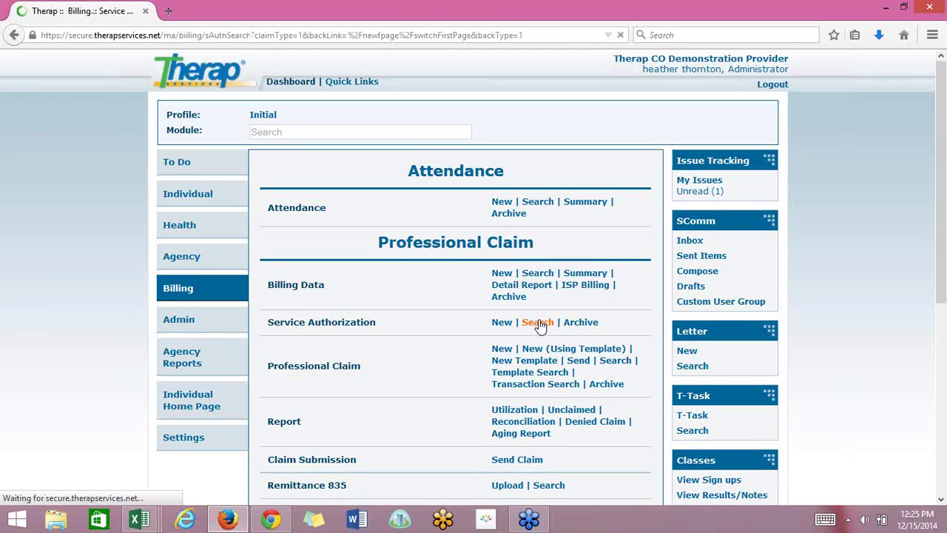
{"action": "left_click_drag", "start_coordinate": [944, 254], "coordinate": [945, 436]}
{"action": "left_click", "coordinate": [741, 419]}
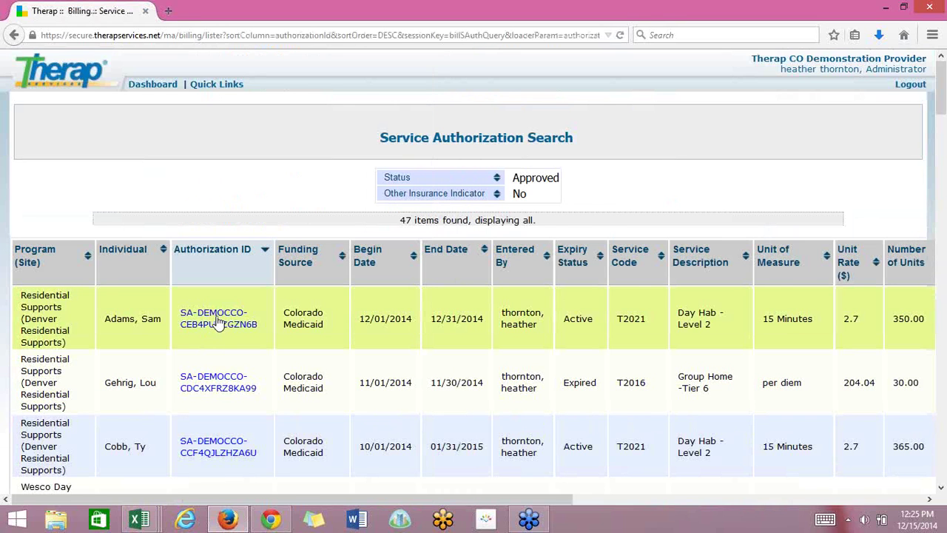
{"action": "left_click", "coordinate": [217, 318]}
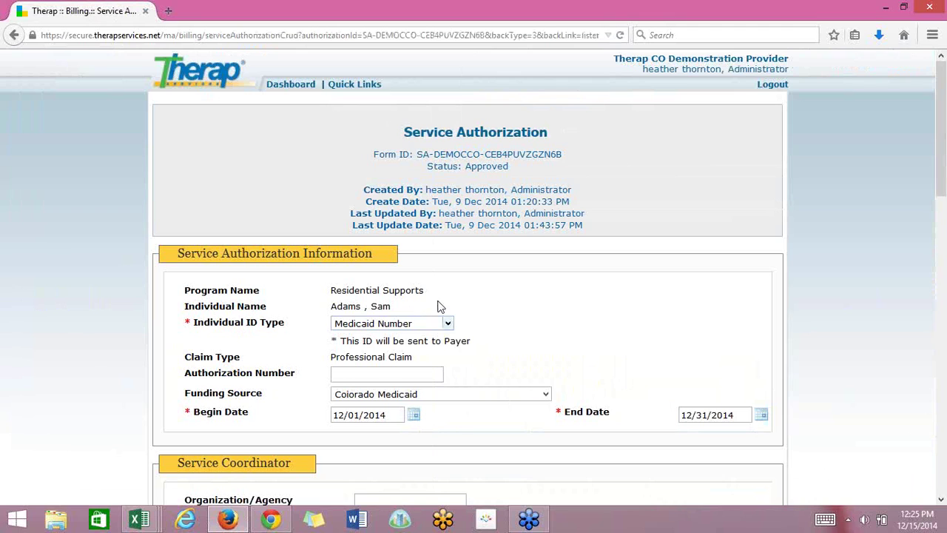
Step: Review the Individual ID Type options in the service authorization, keep Medicaid Number, and return to the dashboard
{"action": "left_click", "coordinate": [386, 331]}
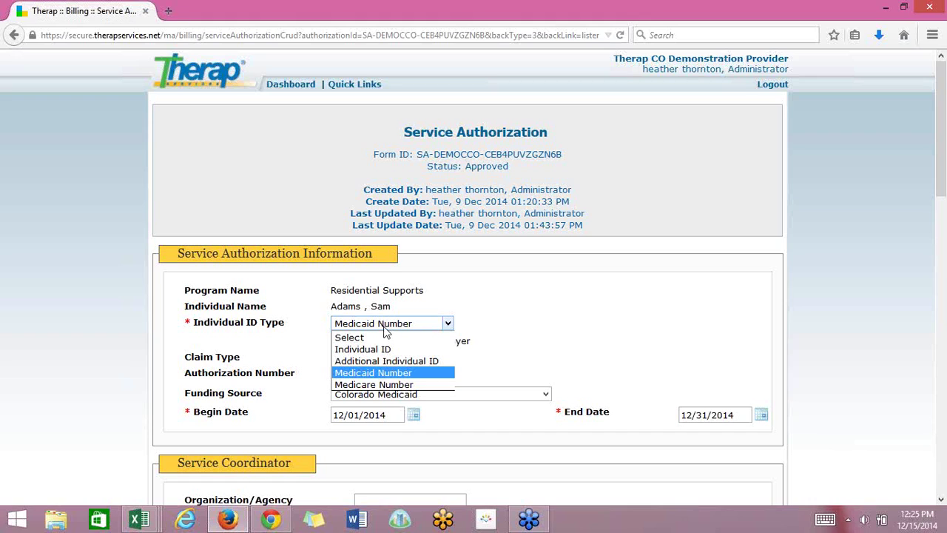
{"action": "left_click", "coordinate": [385, 327]}
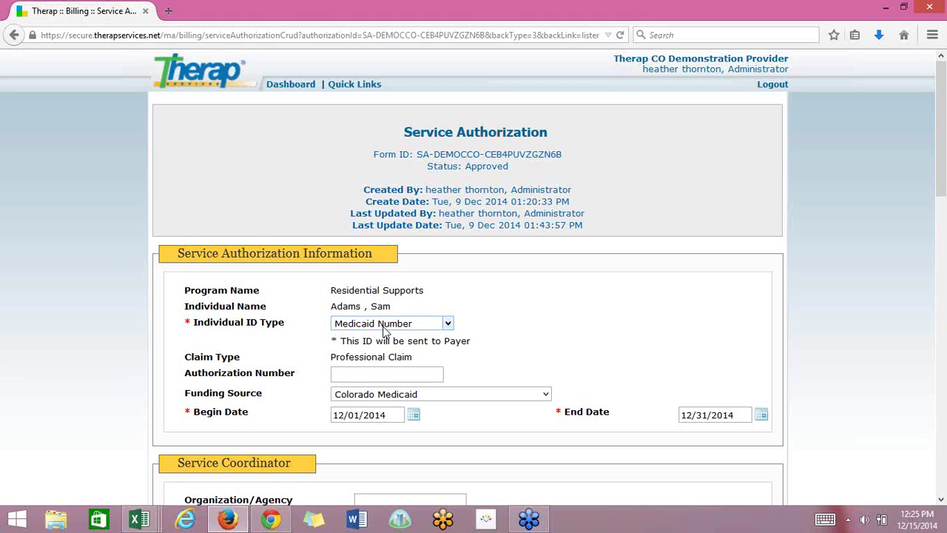
{"action": "left_click", "coordinate": [292, 86]}
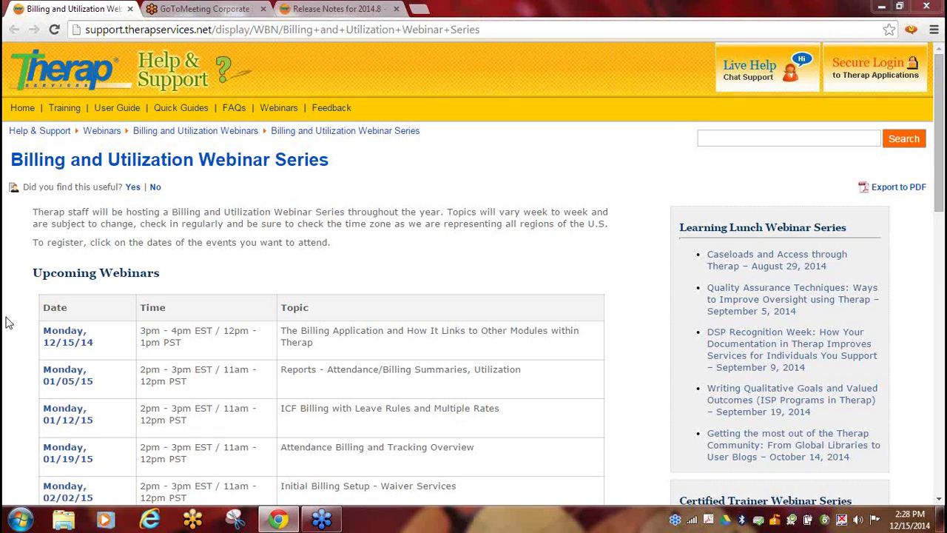
Step: Examine the upcoming webinar dates, times and topics on the Billing and Utilization Webinar Series page
{"action": "scroll", "coordinate": [21, 323], "scroll_direction": "down", "scroll_amount": 2}
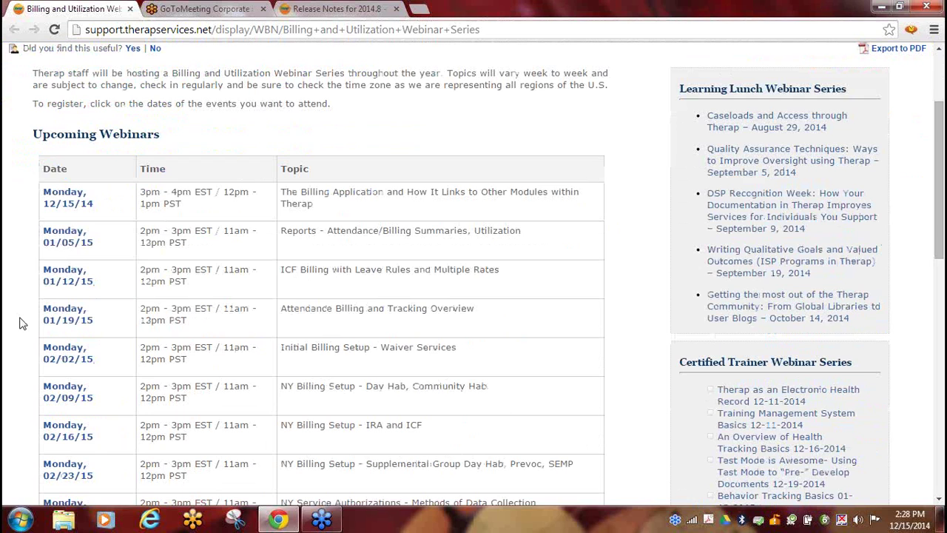
{"action": "scroll", "coordinate": [20, 323], "scroll_direction": "down", "scroll_amount": 2}
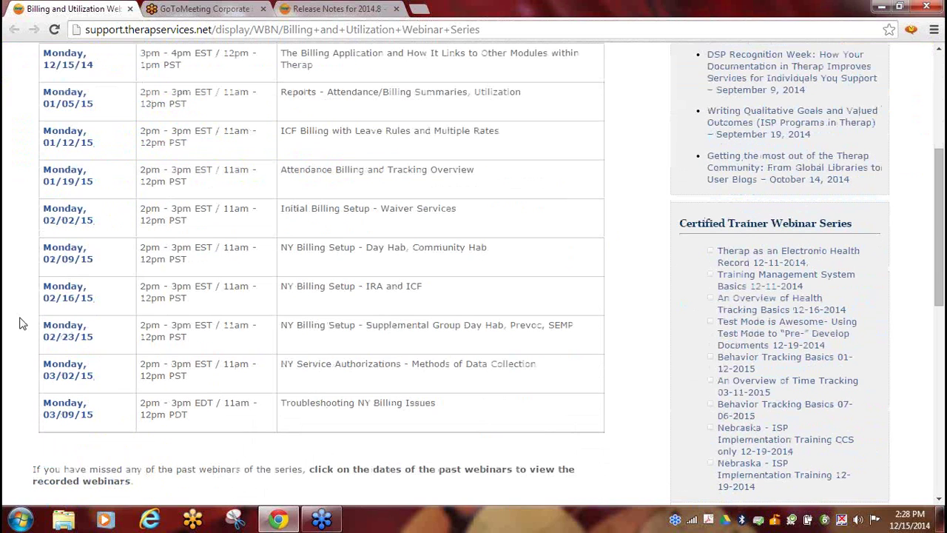
{"action": "scroll", "coordinate": [21, 323], "scroll_direction": "up", "scroll_amount": 1}
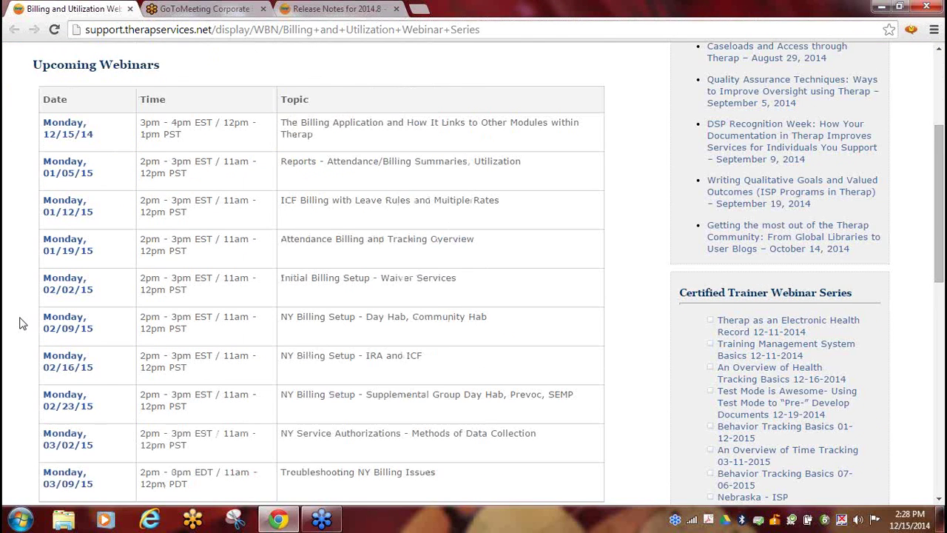
{"action": "scroll", "coordinate": [21, 323], "scroll_direction": "down", "scroll_amount": 1}
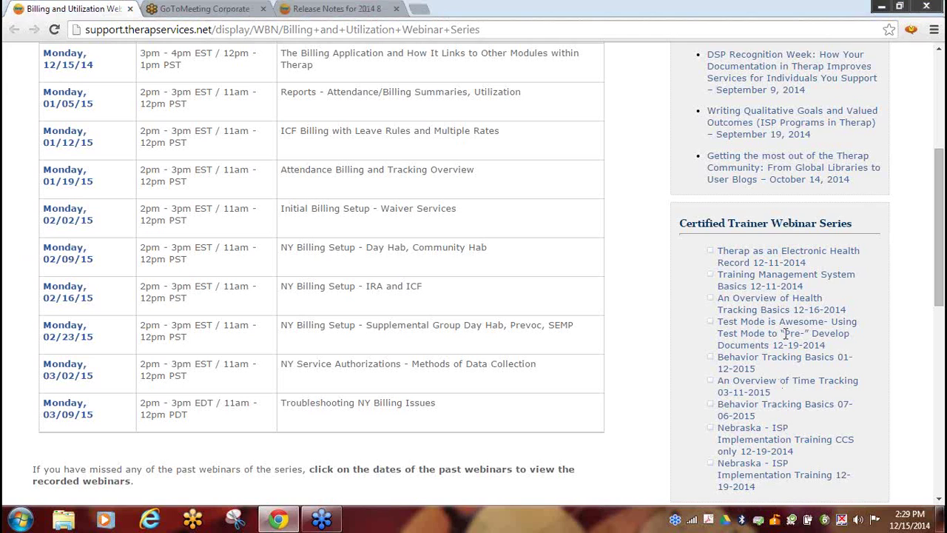
{"action": "key", "text": "Caps_Lock"}
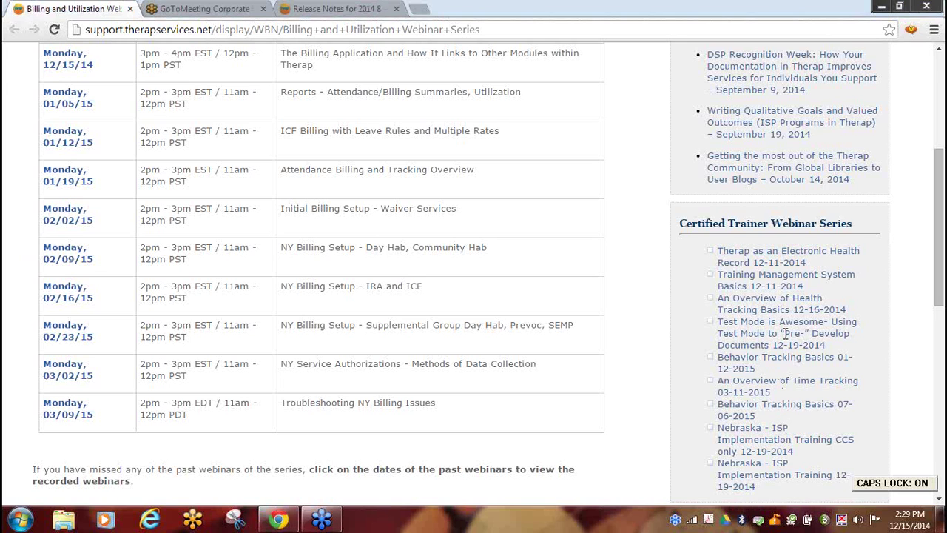
{"action": "key", "text": "Caps_Lock"}
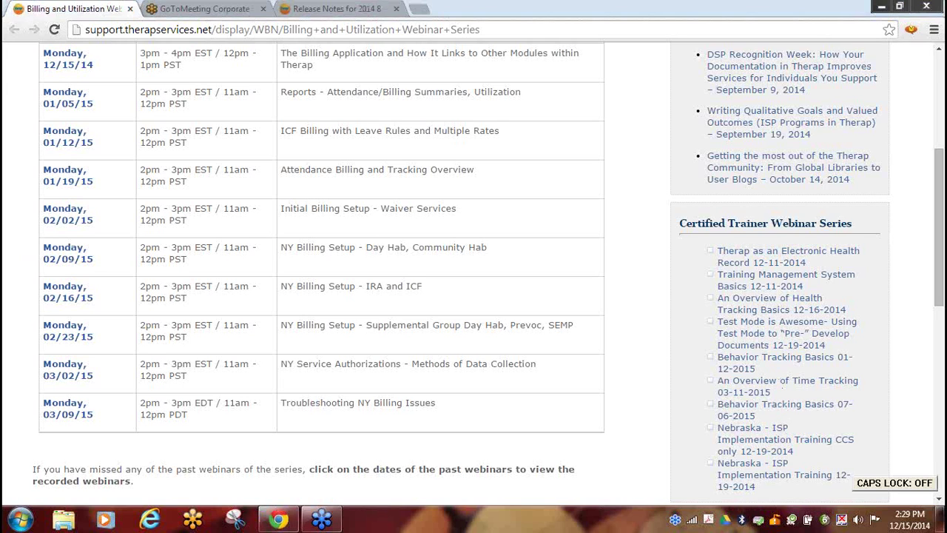